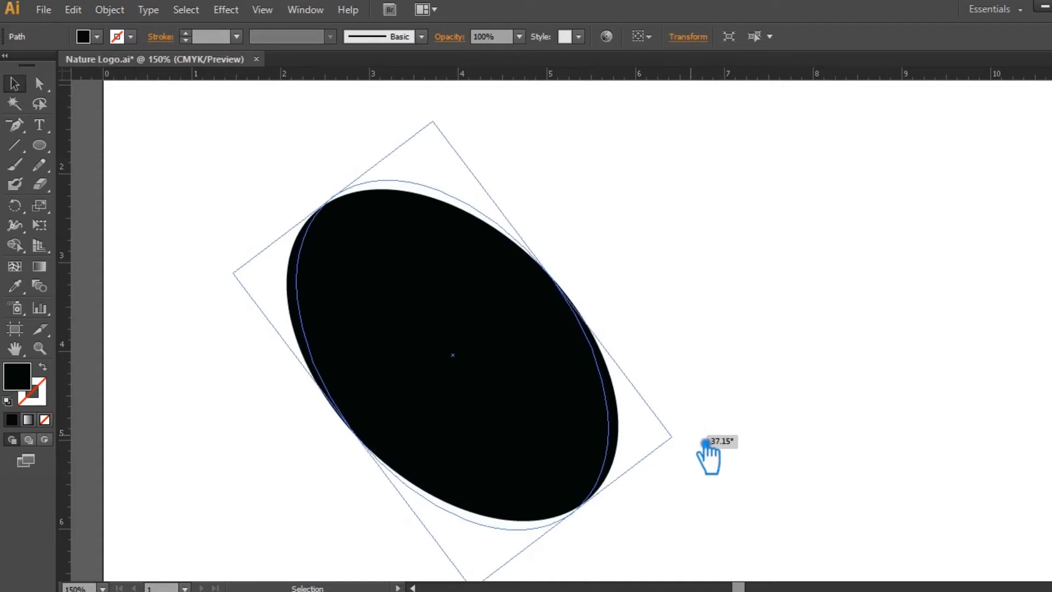
# - Paste a copy of the tilted black ellipse in front and reflect it across the vertical axis
pyautogui.press('a')
pyautogui.rightClick(462, 274)
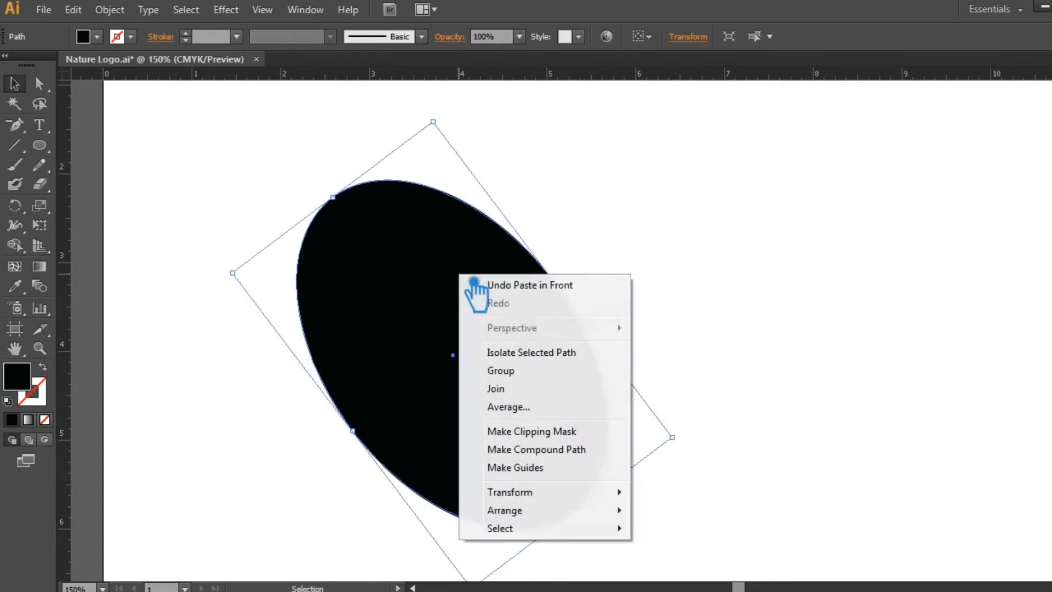
pyautogui.moveTo(548, 490)
pyautogui.click(680, 414)
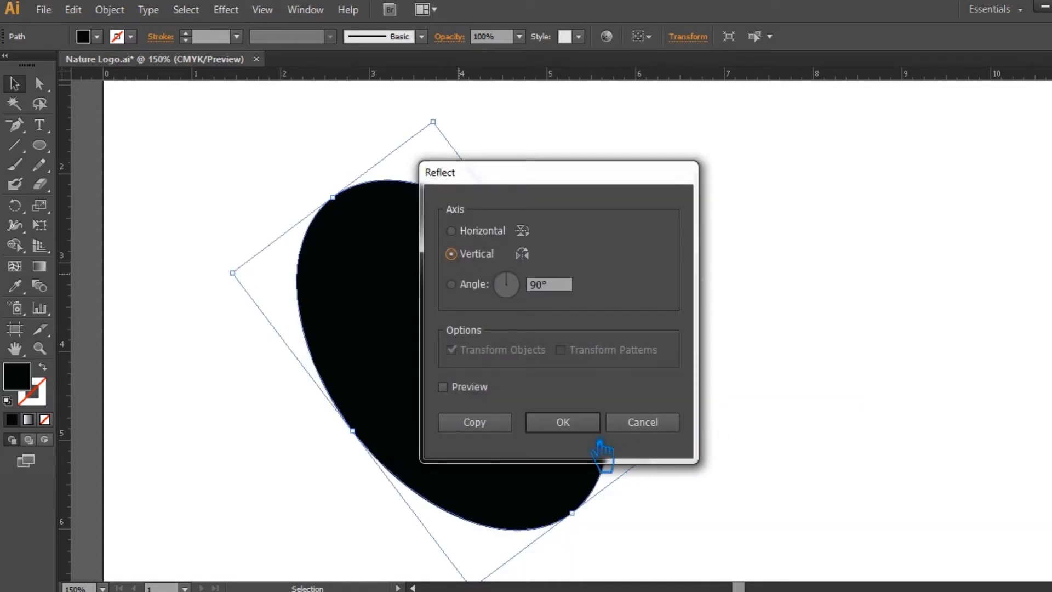
pyautogui.click(595, 423)
pyautogui.click(805, 383)
# - Select both crossed ellipses and split them into separate pieces with the Pathfinder Divide operation
pyautogui.click(399, 306)
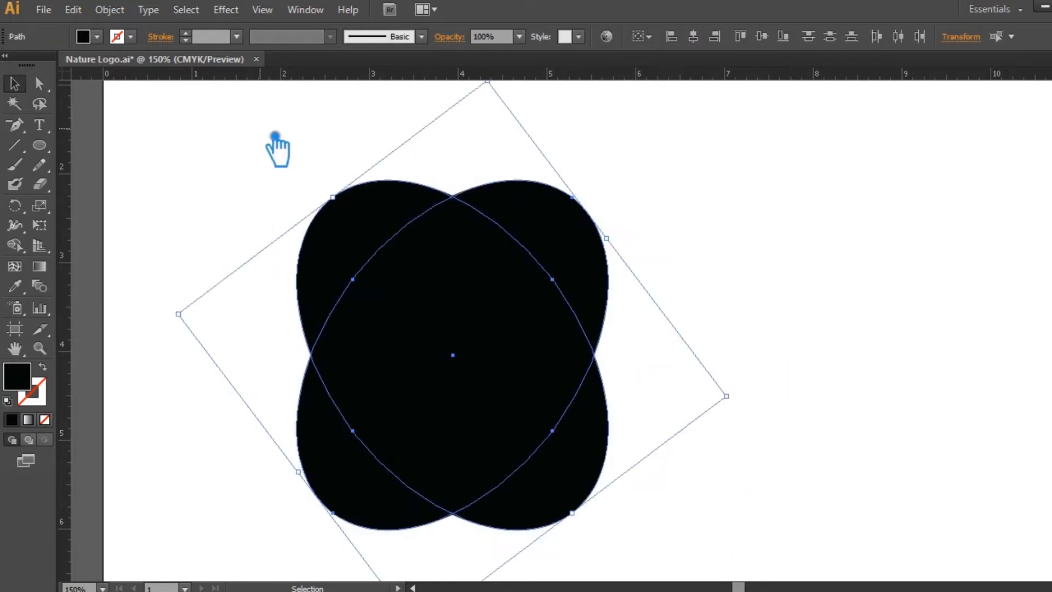
pyautogui.click(1051, 321)
pyautogui.click(917, 363)
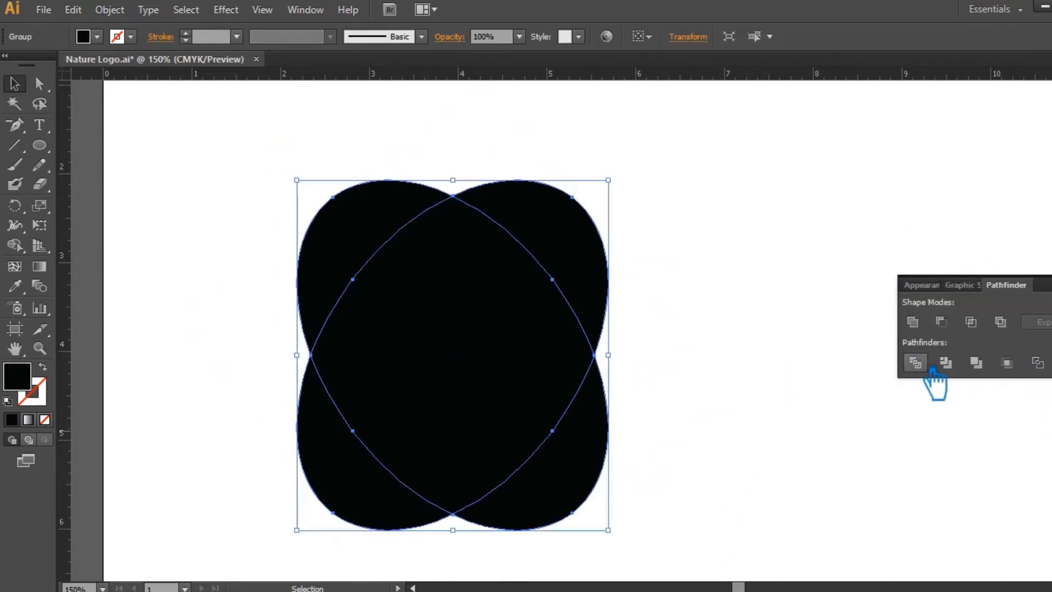
pyautogui.click(1051, 319)
pyautogui.click(767, 320)
# - Ungroup the divided pieces and delete the two outer crescent pieces at the bottom, leaving a heart silhouette
pyautogui.rightClick(521, 313)
pyautogui.click(569, 409)
pyautogui.click(672, 376)
pyautogui.click(621, 447)
pyautogui.press('Delete')
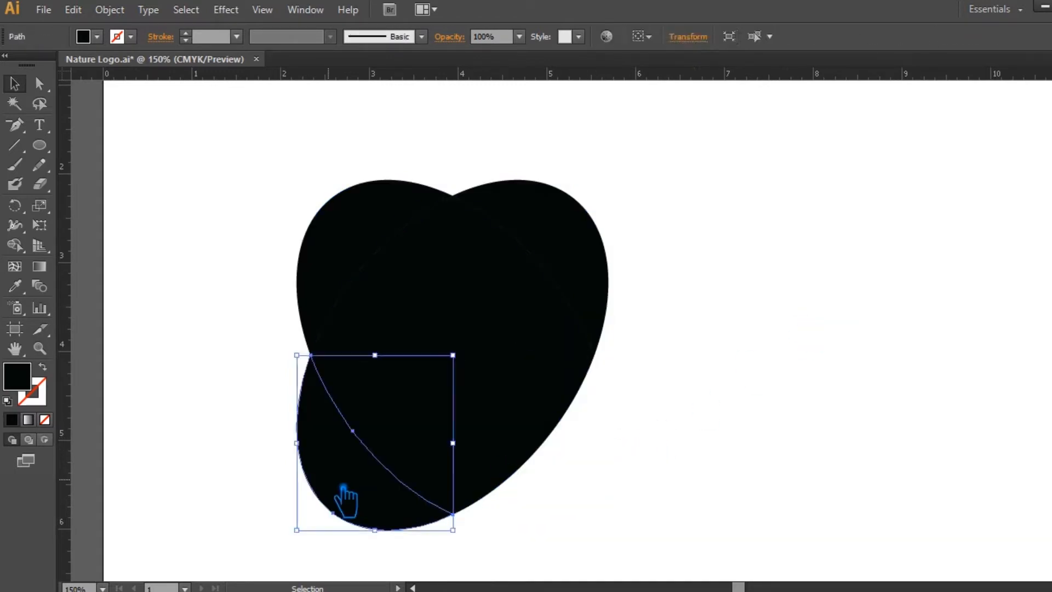
pyautogui.click(346, 498)
pyautogui.press('Delete')
# - Select all remaining pieces and merge them into a single heart shape with Pathfinder Unite
pyautogui.moveTo(623, 521); pyautogui.dragTo(236, 163)
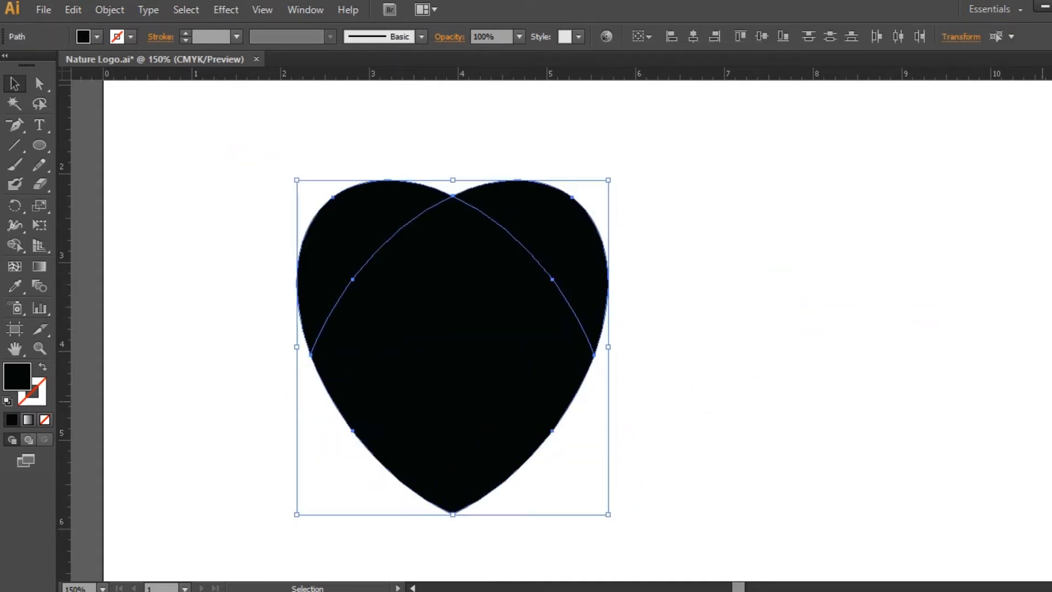
pyautogui.click(912, 322)
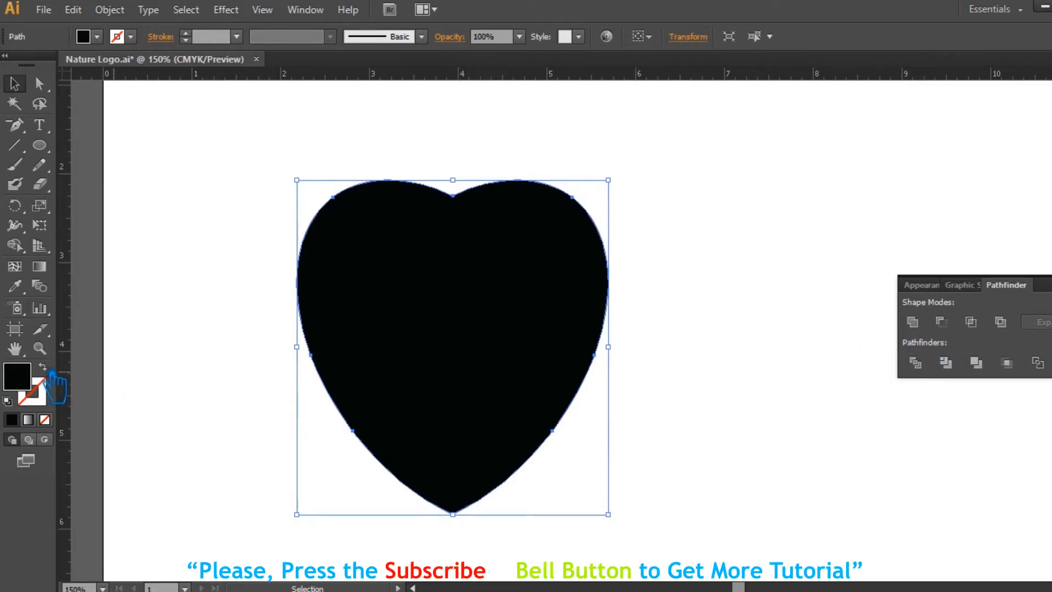
pyautogui.click(1051, 280)
# - Swap the heart's fill and stroke to make it a black outline, and set its stroke weight to 14 pt
pyautogui.click(43, 367)
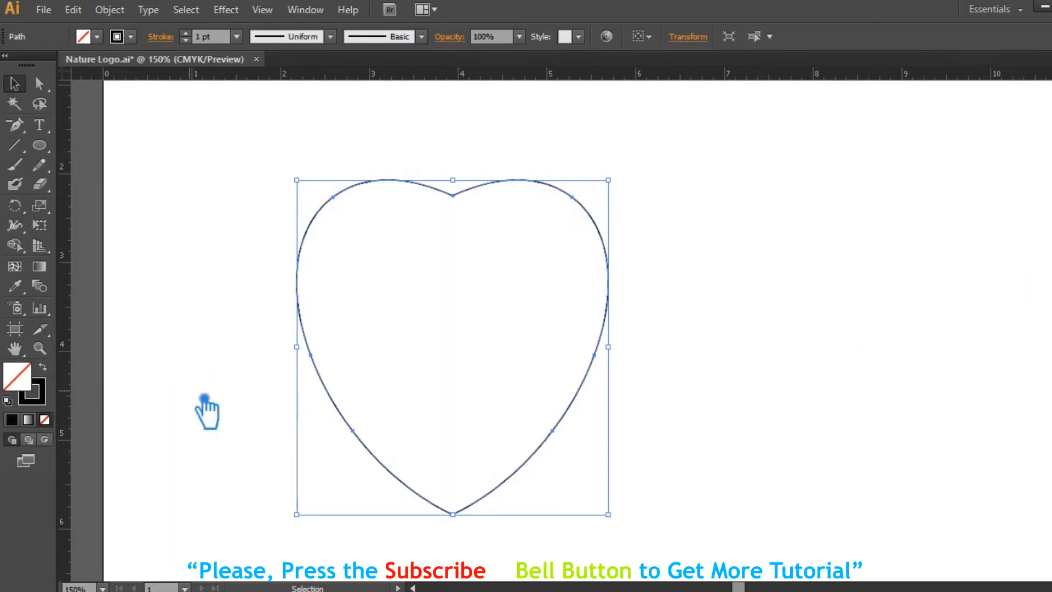
pyautogui.press('Up')
pyautogui.press('Up')
pyautogui.press('Up')
pyautogui.press('Up')
pyautogui.press('Up')
pyautogui.press('Up')
pyautogui.press('Up')
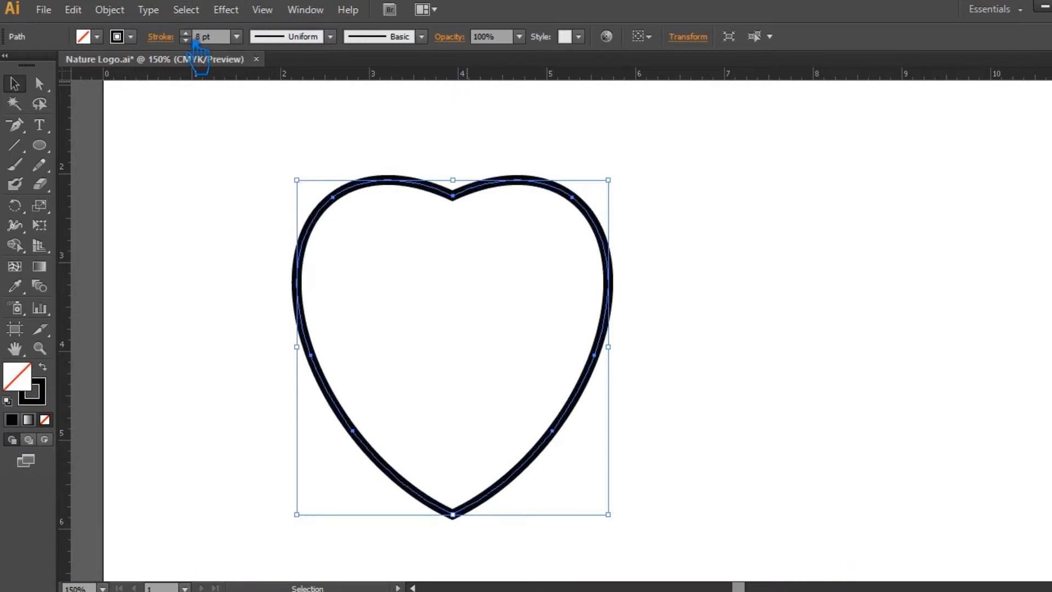
pyautogui.press('Up')
pyautogui.press('Up')
pyautogui.press('Up')
pyautogui.press('Up')
pyautogui.press('Up')
pyautogui.press('Up')
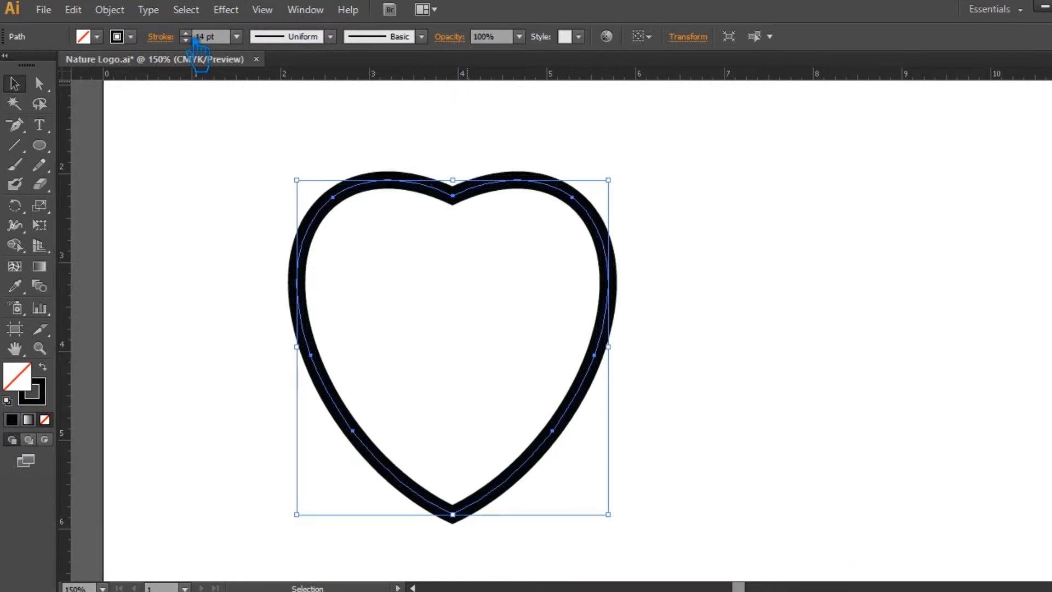
# - Deepen the heart's upper notch by nudging its anchor point down to about Y 2.36 in
pyautogui.press('a')
pyautogui.click(473, 206)
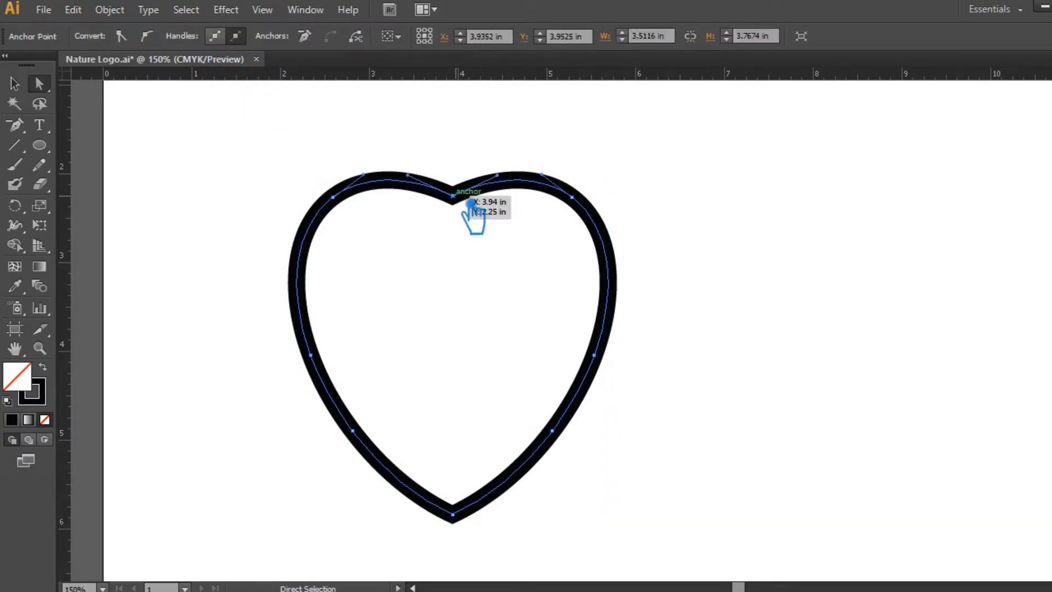
pyautogui.press('Down')
pyautogui.press('Down')
pyautogui.press('Down')
pyautogui.press('Down')
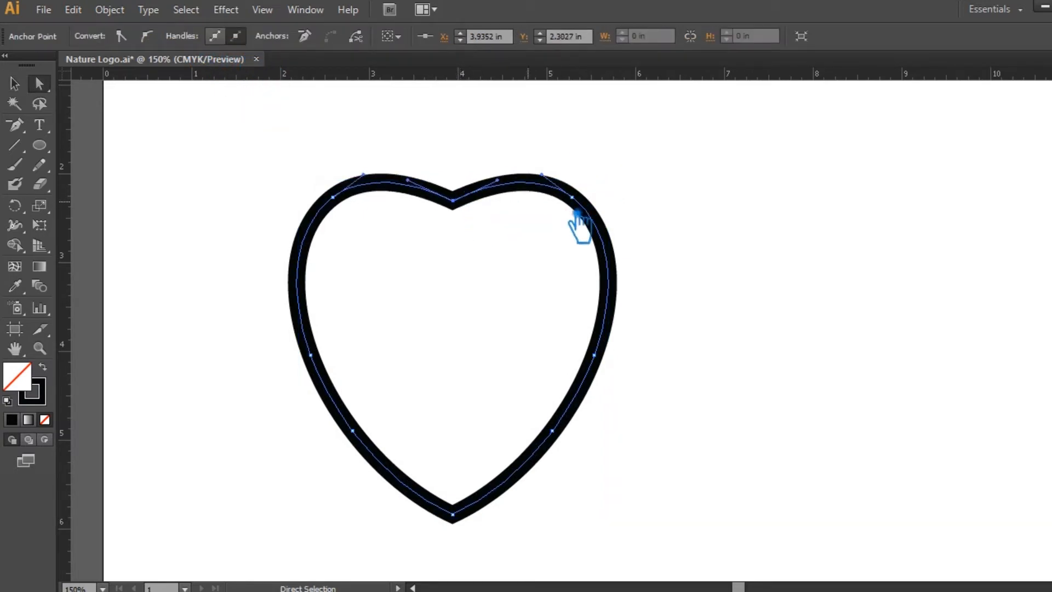
pyautogui.press('Down')
pyautogui.press('Down')
pyautogui.press('Down')
pyautogui.press('Down')
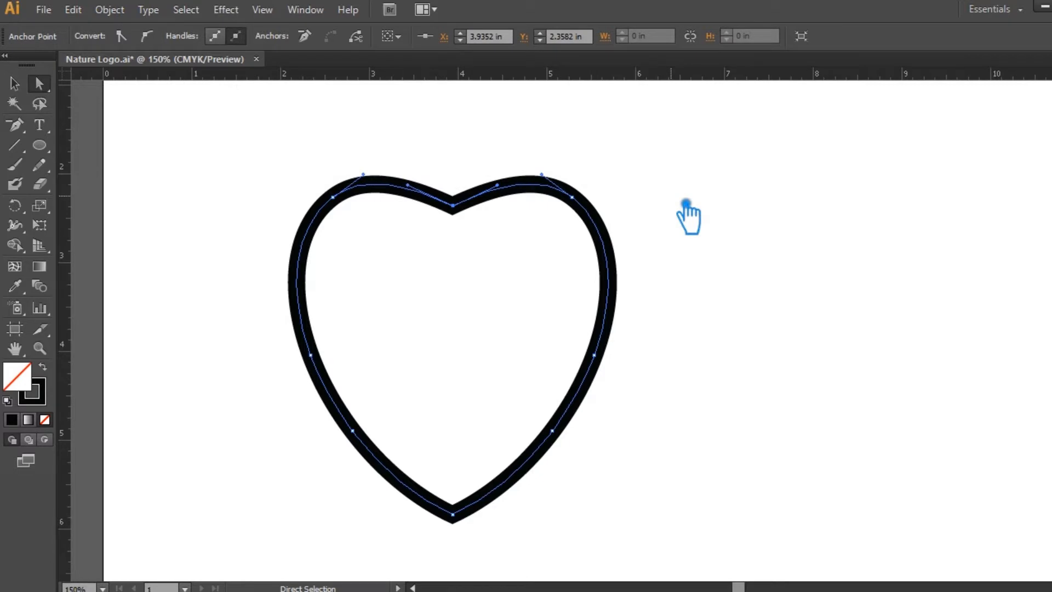
pyautogui.click(686, 205)
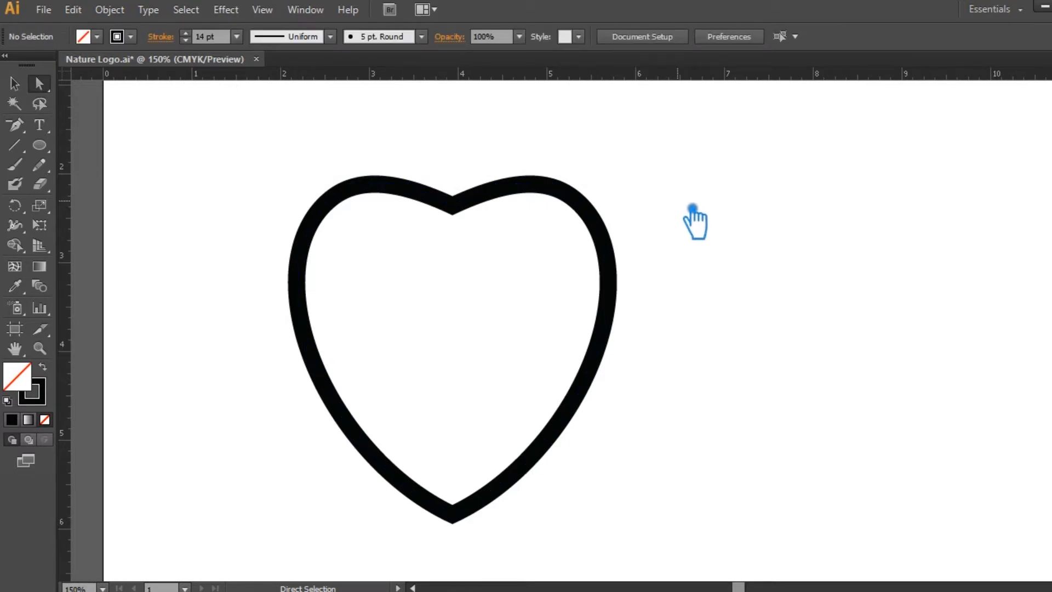
# - Set the heart outline's stroke weight to 15 pt
pyautogui.click(496, 202)
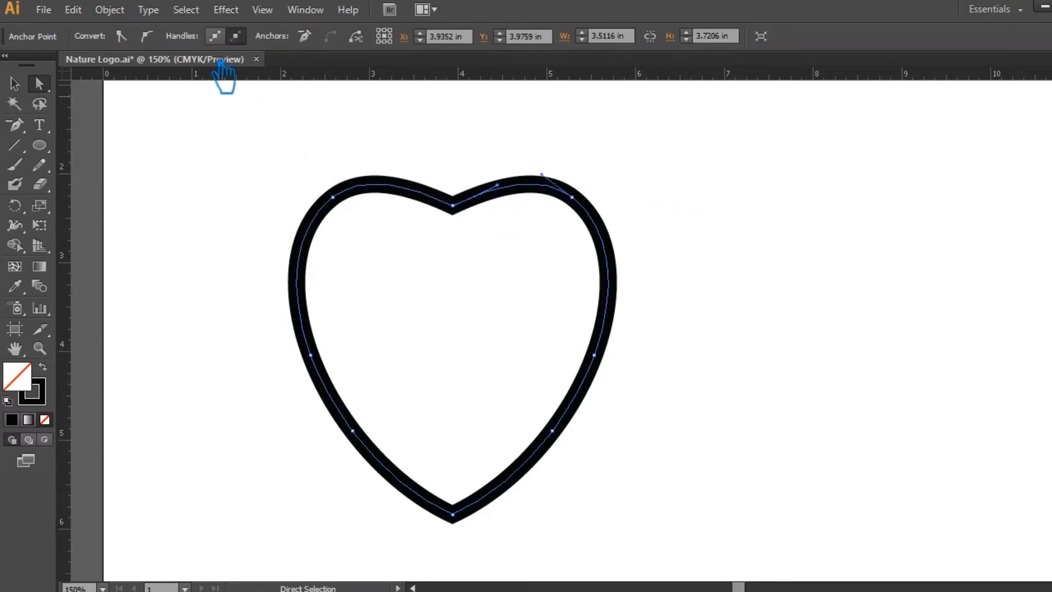
pyautogui.click(181, 189)
pyautogui.press('v')
pyautogui.click(500, 192)
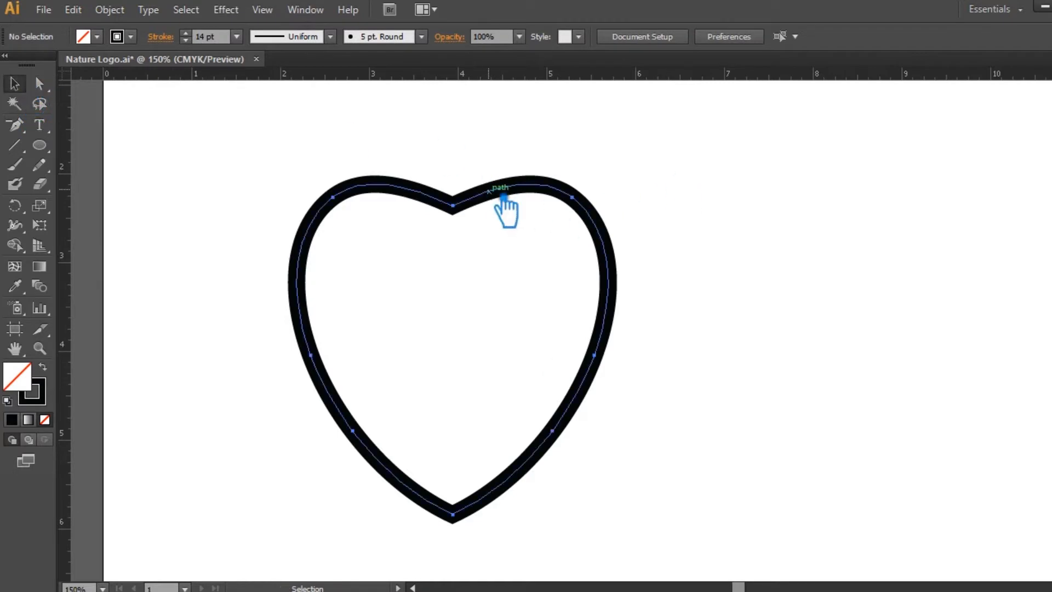
pyautogui.write('15')
pyautogui.press('Return')
pyautogui.click(916, 274)
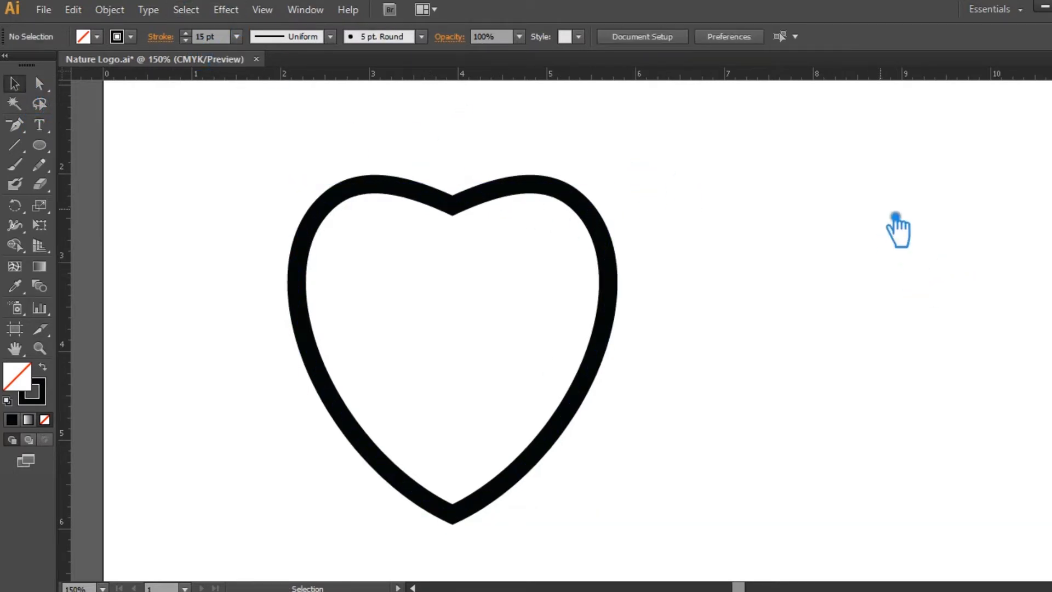
# - Bring the black leaf shape from outside the artboard into the empty space right of the heart
pyautogui.hotkey('ctrl', '-')
pyautogui.hotkey('ctrl', '-')
pyautogui.hotkey('ctrl', '-')
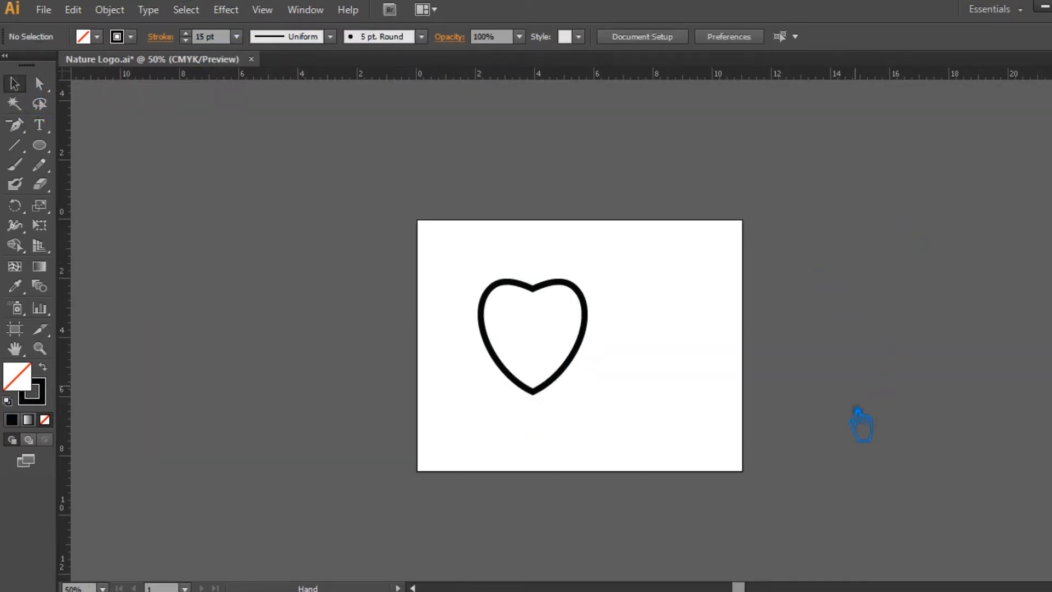
pyautogui.moveTo(877, 403); pyautogui.dragTo(797, 290)
pyautogui.moveTo(377, 445); pyautogui.dragTo(585, 180)
pyautogui.moveTo(684, 234); pyautogui.dragTo(723, 258)
pyautogui.hotkey('ctrl', '+')
pyautogui.hotkey('ctrl', '+')
pyautogui.hotkey('ctrl', '+')
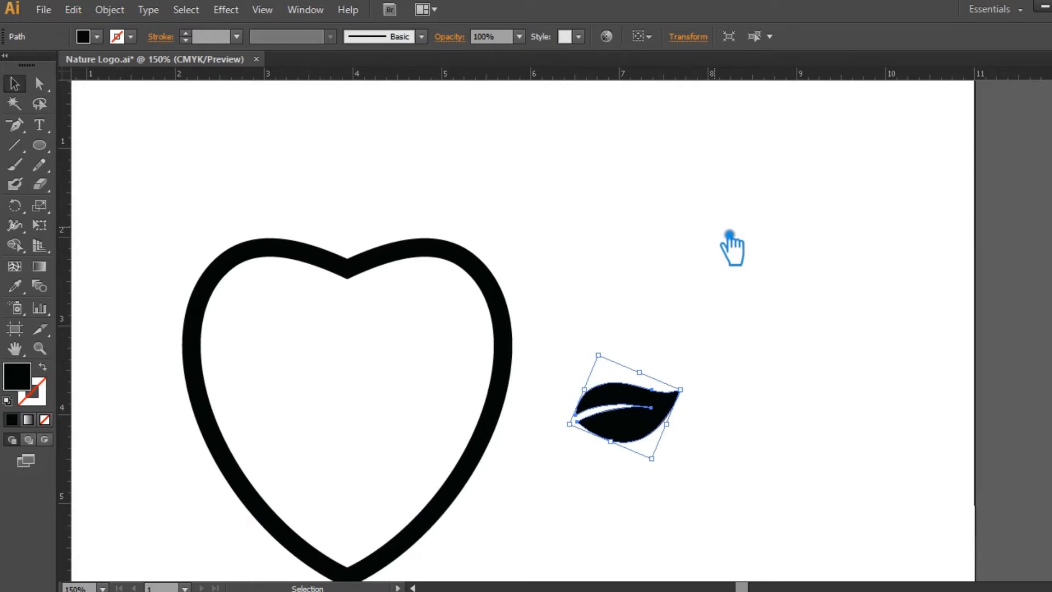
# - Narrow the leaf's white vein slit by adjusting its anchor points at the stem end and inner tip
pyautogui.press('a')
pyautogui.click(593, 424)
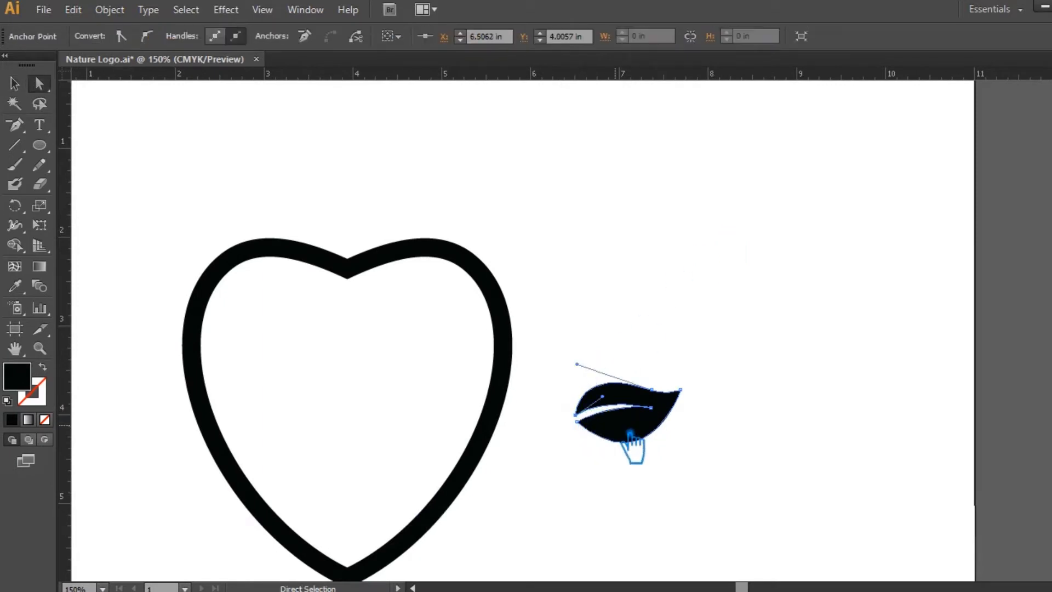
pyautogui.click(653, 407)
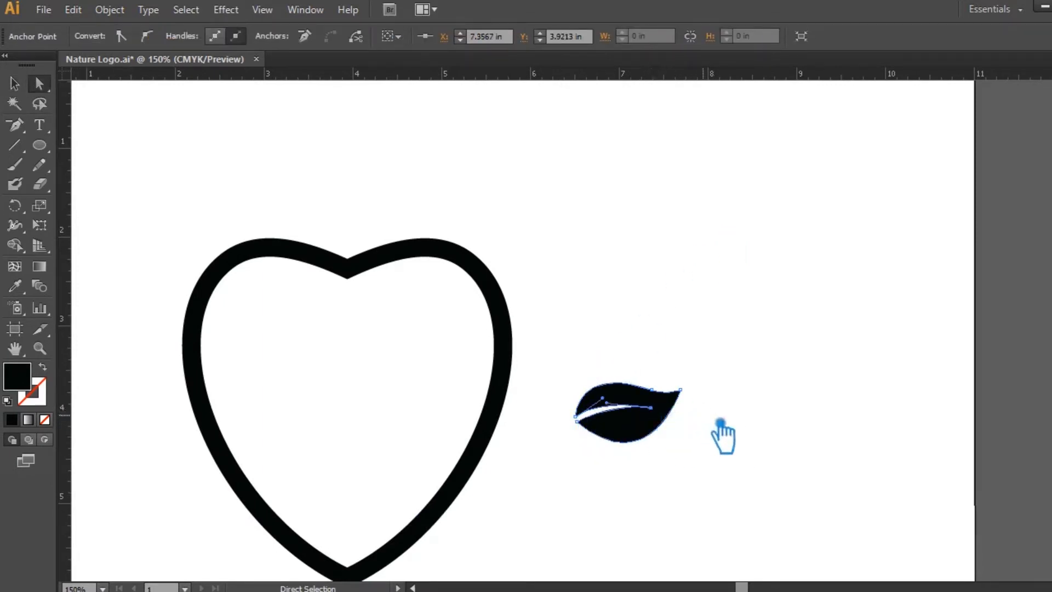
pyautogui.click(761, 422)
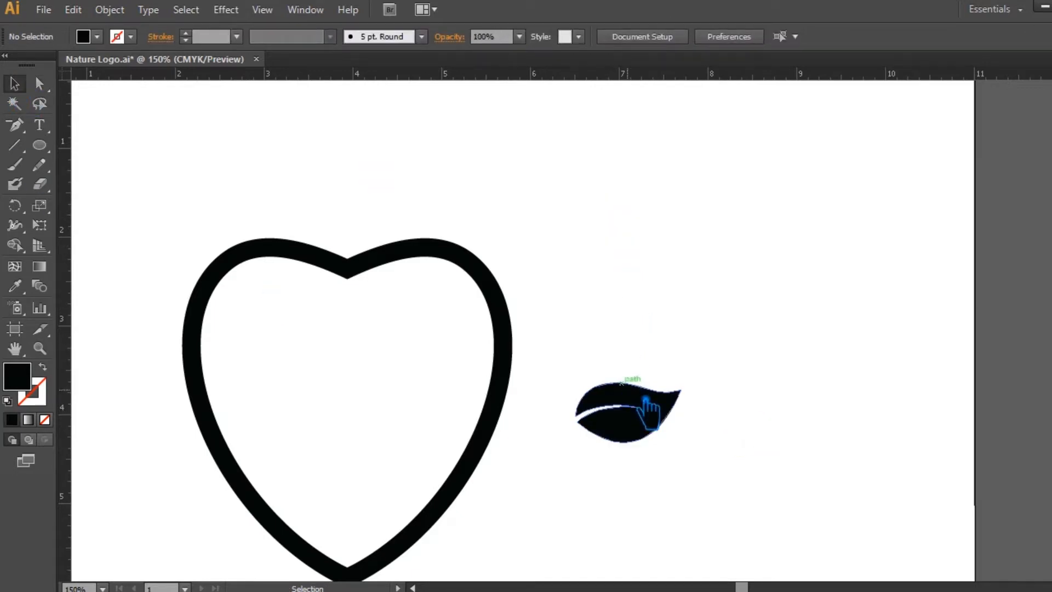
# - Rotate the leaf beside the heart to an upright position with its stem end facing up
pyautogui.click(663, 408)
pyautogui.moveTo(703, 404); pyautogui.dragTo(660, 483)
pyautogui.click(674, 435)
# - Place a copy of the leaf inside the heart, tilted down to the left with its stem end at the notch
pyautogui.moveTo(647, 412); pyautogui.dragTo(339, 330)
pyautogui.moveTo(392, 305); pyautogui.dragTo(406, 363)
pyautogui.moveTo(305, 337); pyautogui.dragTo(334, 352)
pyautogui.click(459, 356)
pyautogui.click(408, 364)
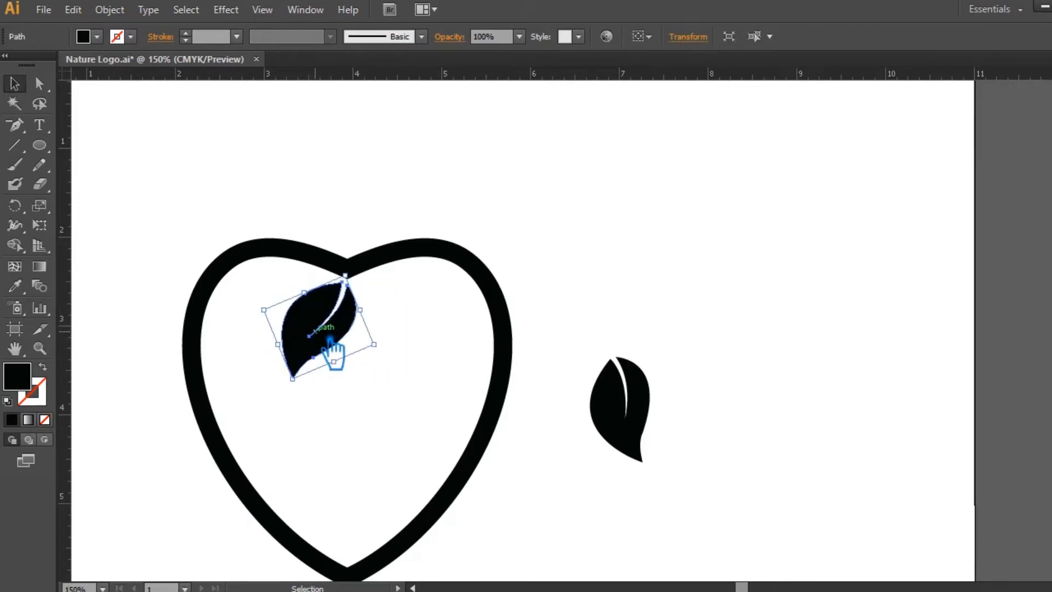
pyautogui.click(458, 358)
pyautogui.click(331, 355)
pyautogui.press('Delete')
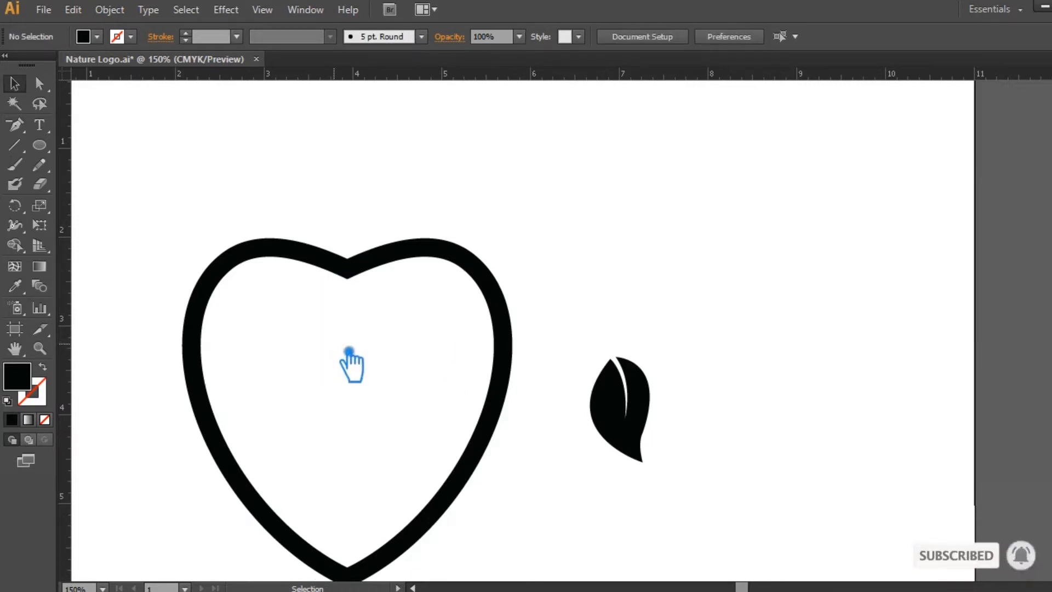
pyautogui.hotkey('ctrl', 'z')
# - Rotate the leaf inside the heart further toward horizontal, keeping its stem end just below the notch
pyautogui.moveTo(352, 365); pyautogui.dragTo(325, 332)
pyautogui.click(391, 338)
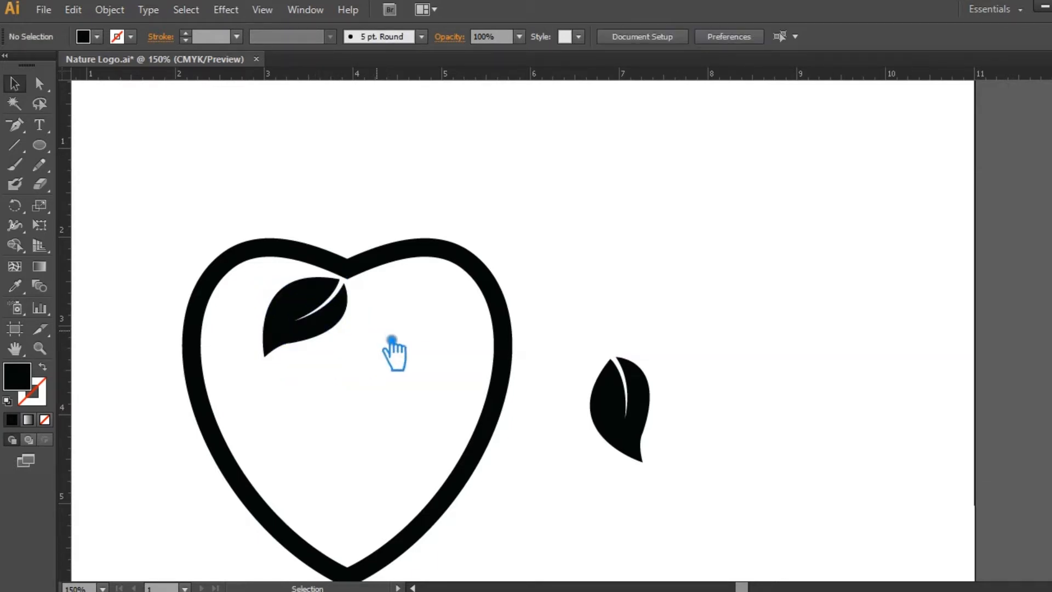
# - Paste a copy of the leaf in front, reflect it left to right, and place it as the matching right-hand leaf
pyautogui.click(347, 327)
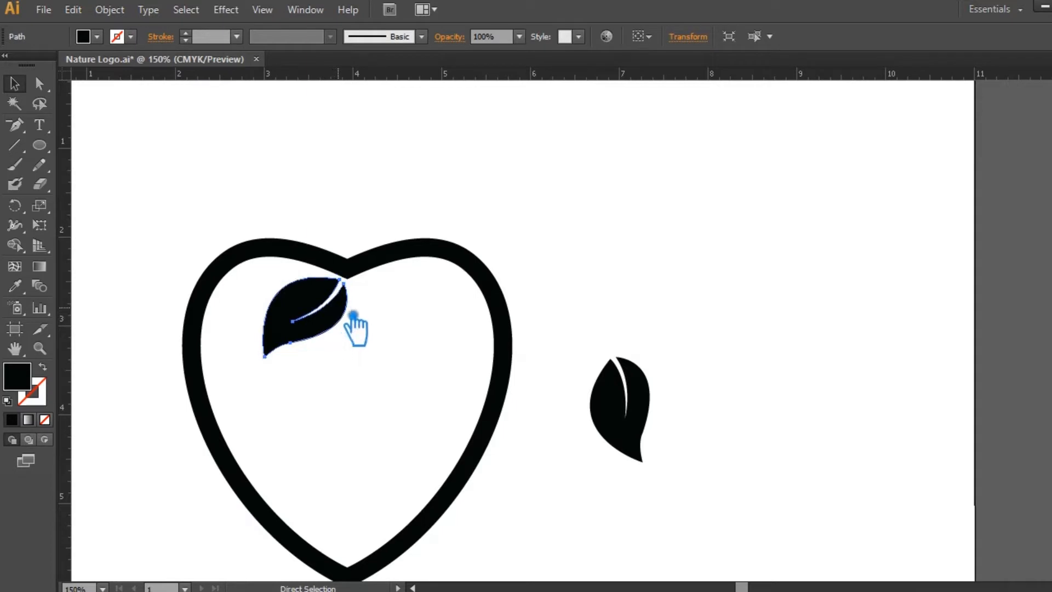
pyautogui.rightClick(352, 326)
pyautogui.moveTo(432, 528)
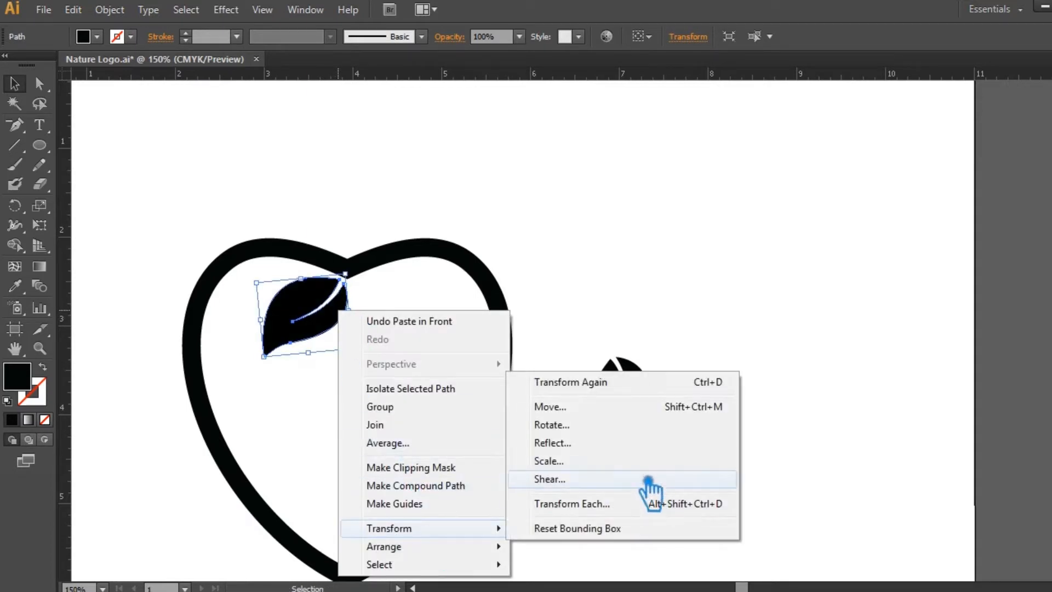
pyautogui.click(599, 458)
pyautogui.click(470, 422)
pyautogui.moveTo(310, 335); pyautogui.dragTo(437, 349)
pyautogui.click(600, 253)
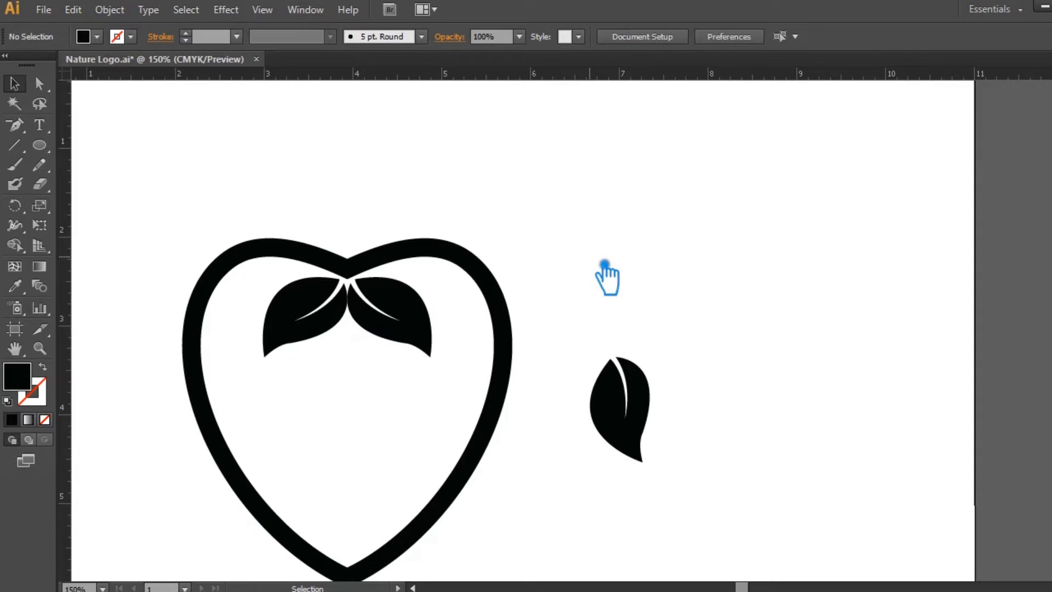
# - Group the two mirrored leaves and place a smaller, centred copy of the pair directly beneath them
pyautogui.moveTo(425, 366); pyautogui.dragTo(312, 296)
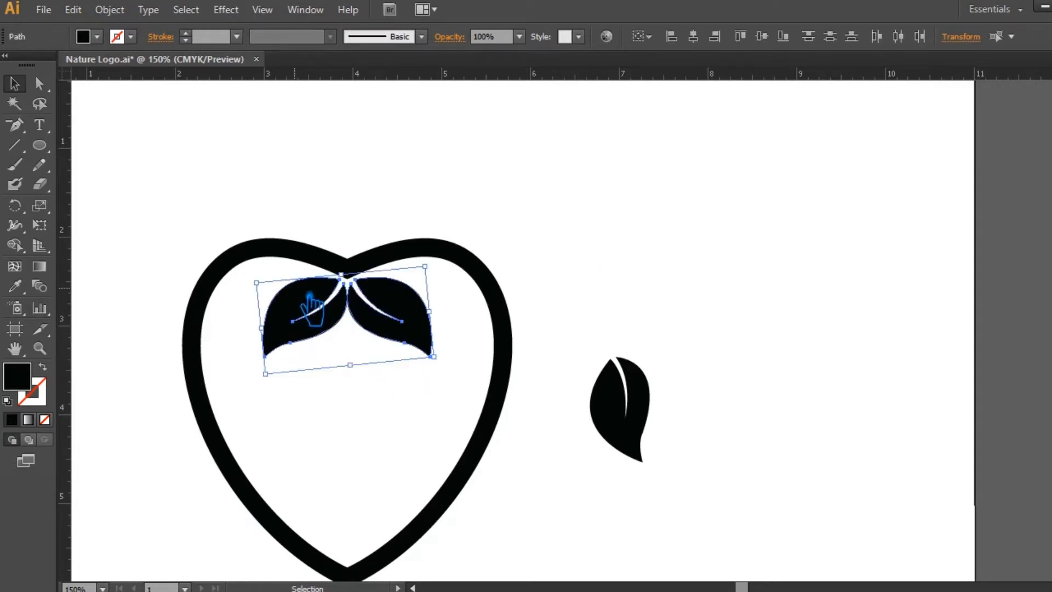
pyautogui.press('a')
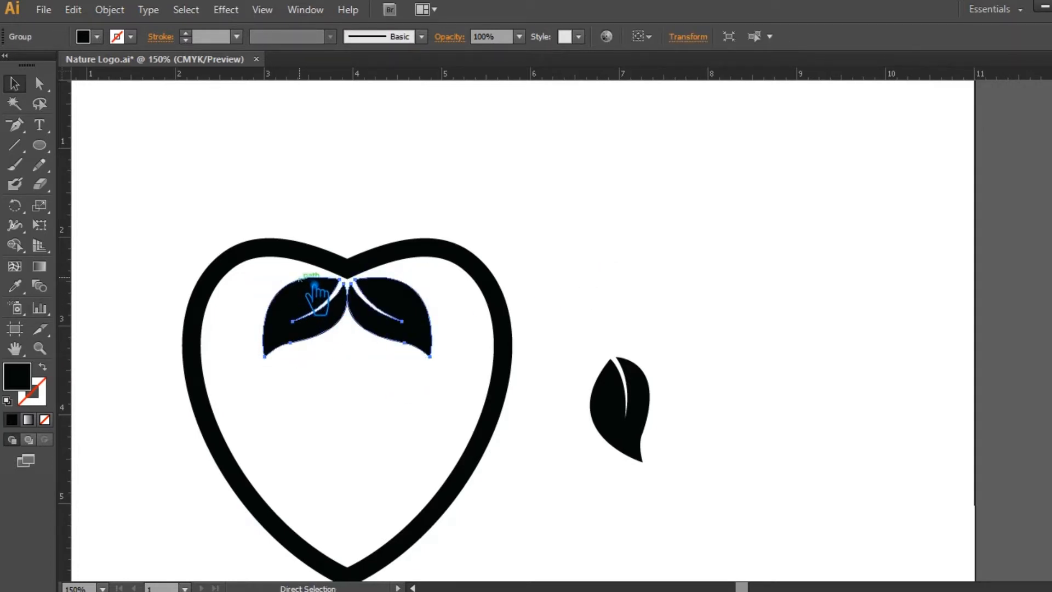
pyautogui.click(364, 404)
pyautogui.moveTo(392, 346); pyautogui.dragTo(388, 390)
pyautogui.moveTo(437, 428)
pyautogui.mouseDown()
pyautogui.moveTo(451, 429)
pyautogui.moveTo(424, 411)
pyautogui.moveTo(427, 421)
pyautogui.mouseUp()
pyautogui.click(380, 466)
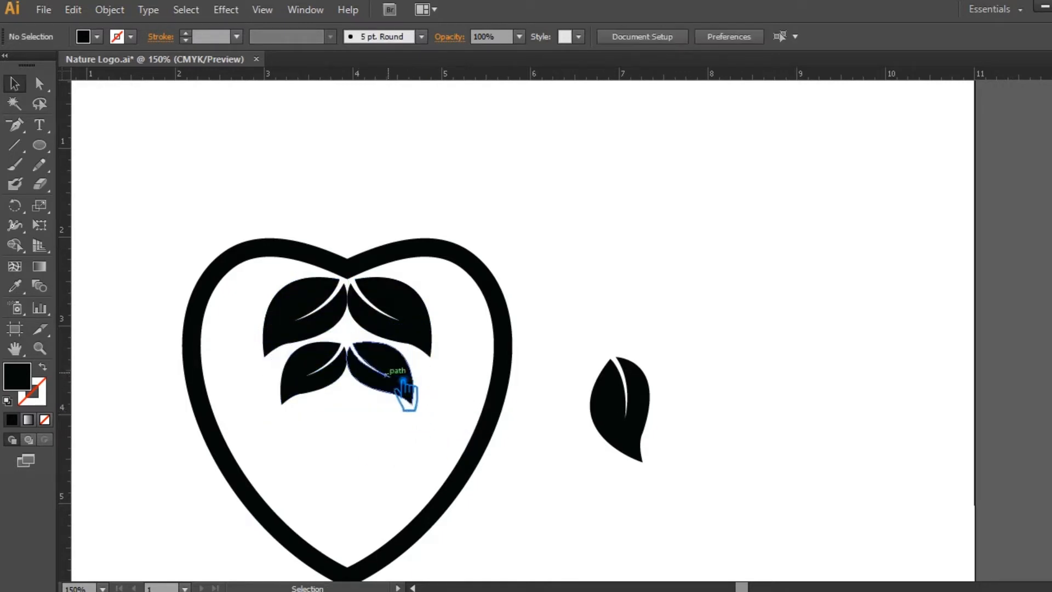
# - Add three more copies of the leaf pair down the heart's centre line, each scaled smaller than the one above
pyautogui.moveTo(400, 374); pyautogui.dragTo(385, 455)
pyautogui.click(450, 453)
pyautogui.click(520, 416)
pyautogui.click(426, 484)
pyautogui.click(400, 470)
pyautogui.click(382, 457)
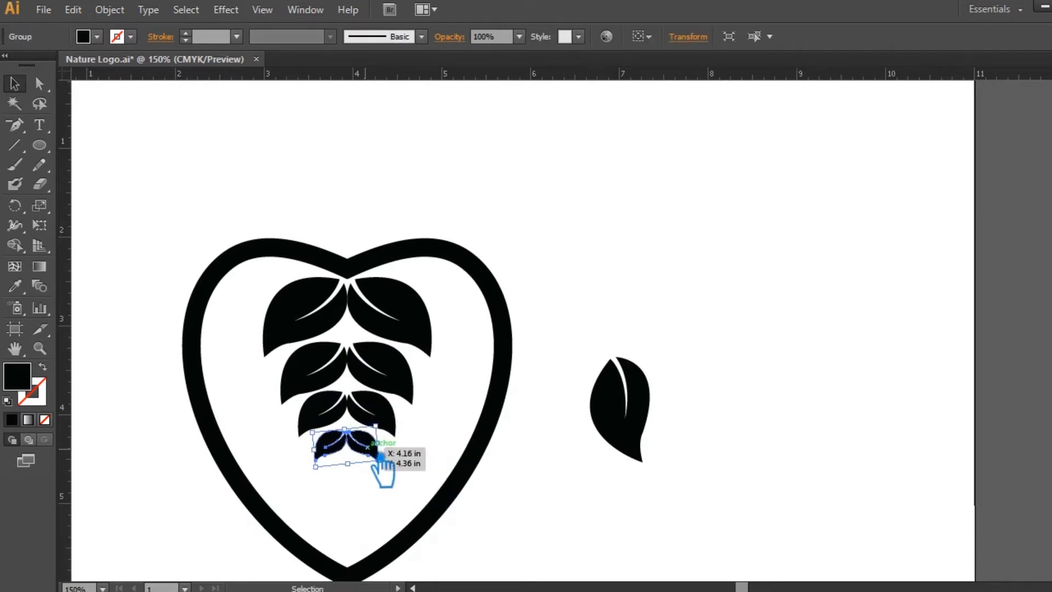
pyautogui.moveTo(393, 467)
pyautogui.mouseDown()
pyautogui.moveTo(382, 453)
pyautogui.moveTo(382, 470)
pyautogui.mouseUp()
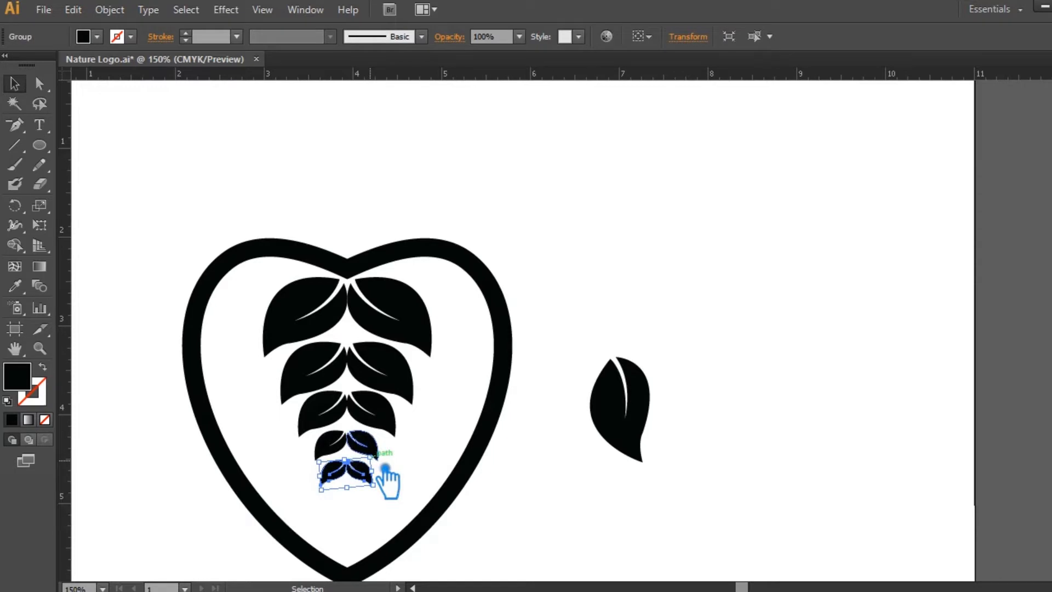
pyautogui.click(368, 529)
# - Move the single upright leaf into the heart and shrink it to sit centred below the smallest leaf pair
pyautogui.moveTo(600, 450); pyautogui.dragTo(353, 504)
pyautogui.click(565, 512)
pyautogui.hotkey('ctrl', '+')
pyautogui.hotkey('ctrl', '+')
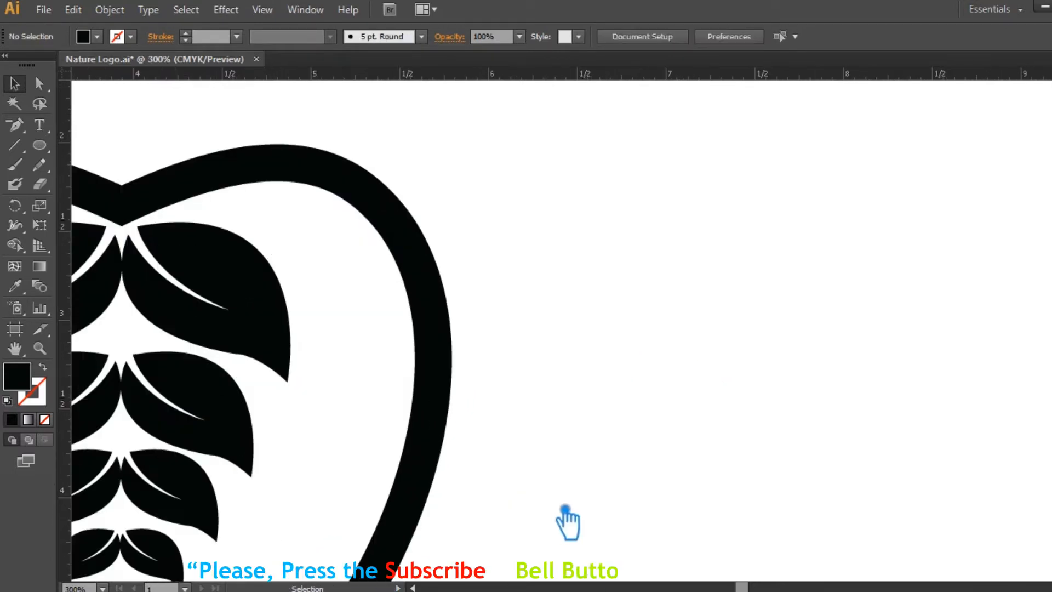
pyautogui.moveTo(296, 334); pyautogui.dragTo(564, 222)
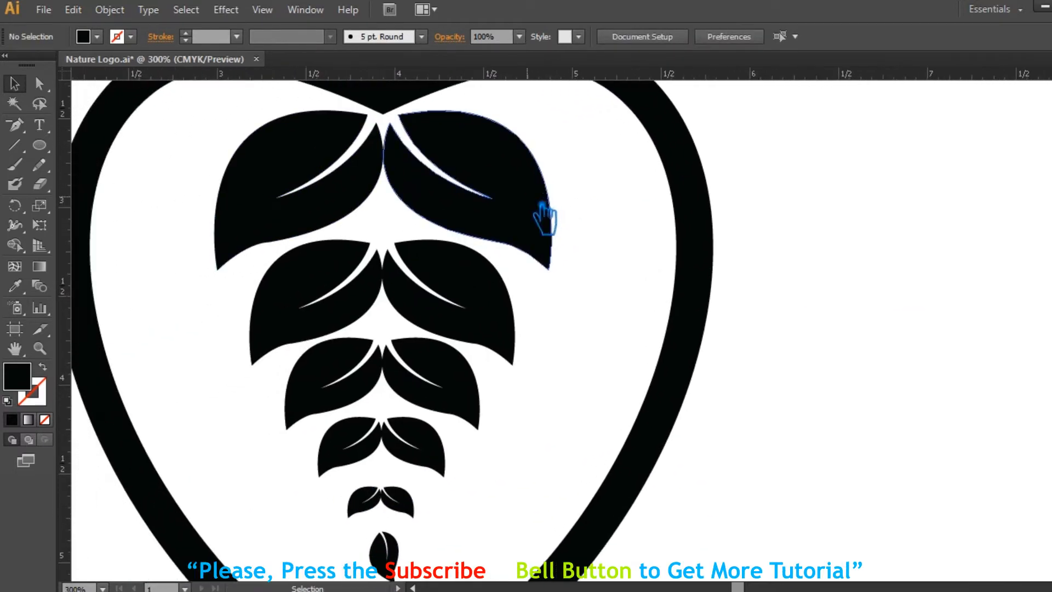
# - Select all the leaf pairs and the single leaf and distribute them vertically by their centres
pyautogui.click(400, 553)
pyautogui.moveTo(507, 515); pyautogui.dragTo(258, 192)
pyautogui.click(358, 418)
pyautogui.moveTo(359, 430); pyautogui.dragTo(266, 159)
pyautogui.click(832, 37)
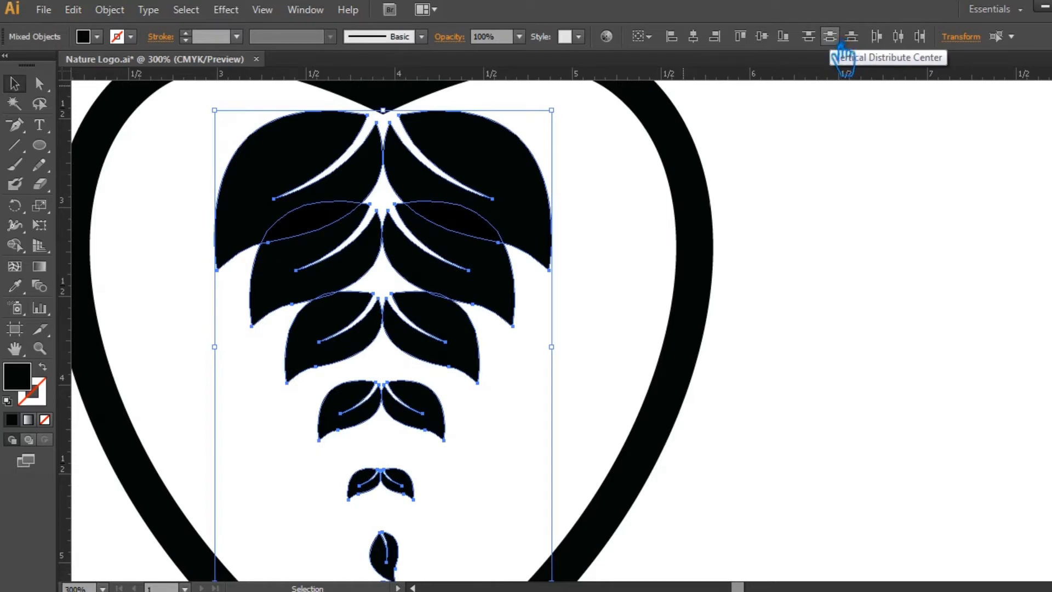
pyautogui.click(668, 267)
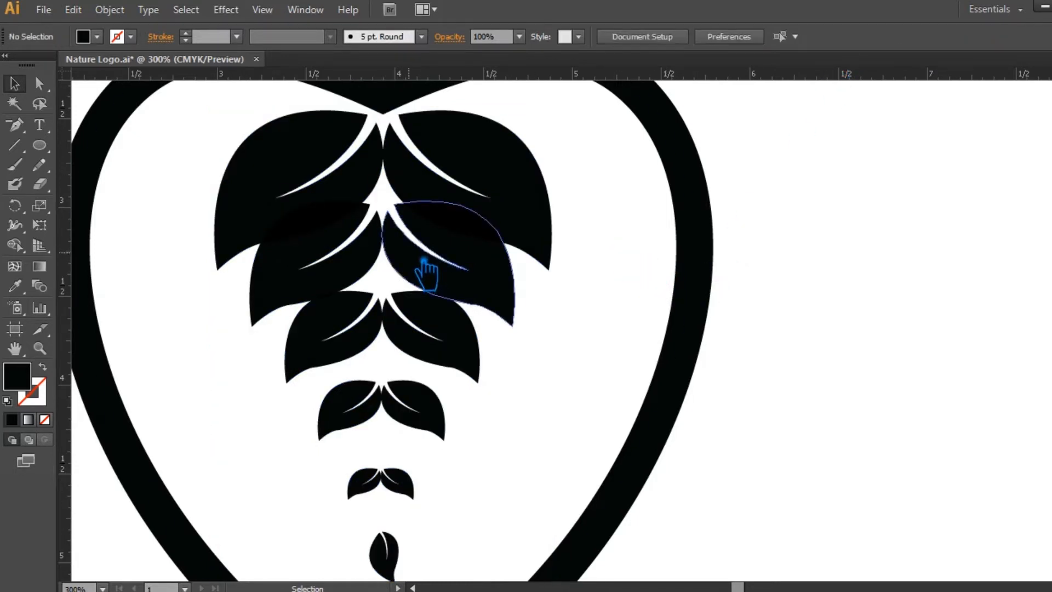
# - Nudge the single leaf straight up until its tip reaches the smallest leaf pair
pyautogui.click(383, 555)
pyautogui.press('Up')
pyautogui.press('Up')
pyautogui.press('Up')
pyautogui.press('Up')
pyautogui.press('Up')
pyautogui.press('Up')
pyautogui.press('Up')
pyautogui.press('Up')
pyautogui.press('Up')
pyautogui.press('Up')
pyautogui.press('Up')
pyautogui.press('Up')
pyautogui.press('Up')
pyautogui.press('Up')
pyautogui.press('Up')
pyautogui.press('Up')
pyautogui.press('Up')
pyautogui.press('Up')
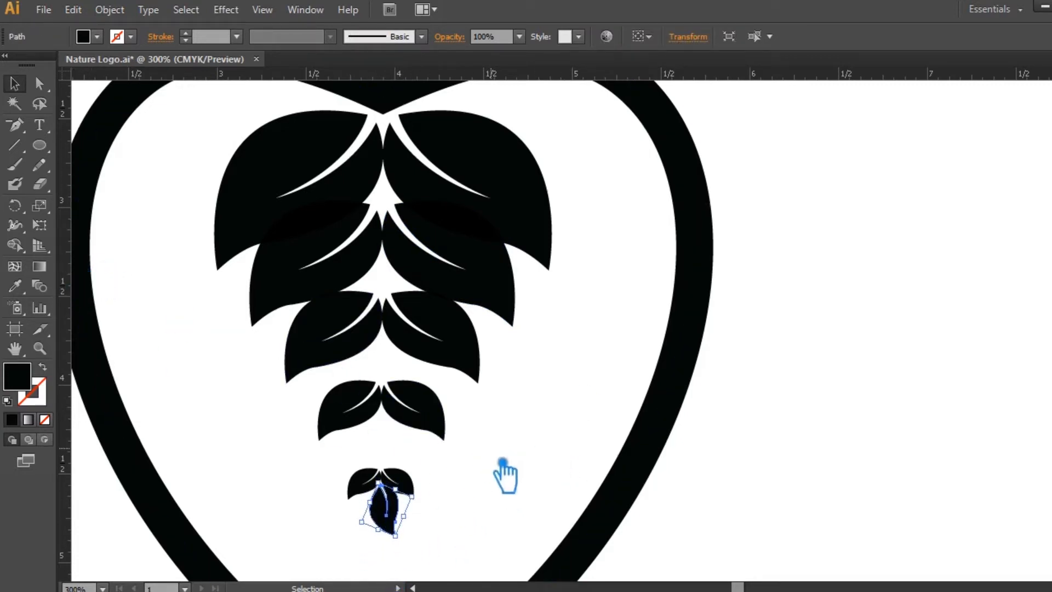
# - Shrink the single leaf and fit it centrally just under the smallest leaf pair
pyautogui.moveTo(411, 550); pyautogui.dragTo(410, 532)
pyautogui.press('Up')
pyautogui.press('Up')
pyautogui.press('Up')
pyautogui.press('Up')
pyautogui.press('Up')
pyautogui.press('Up')
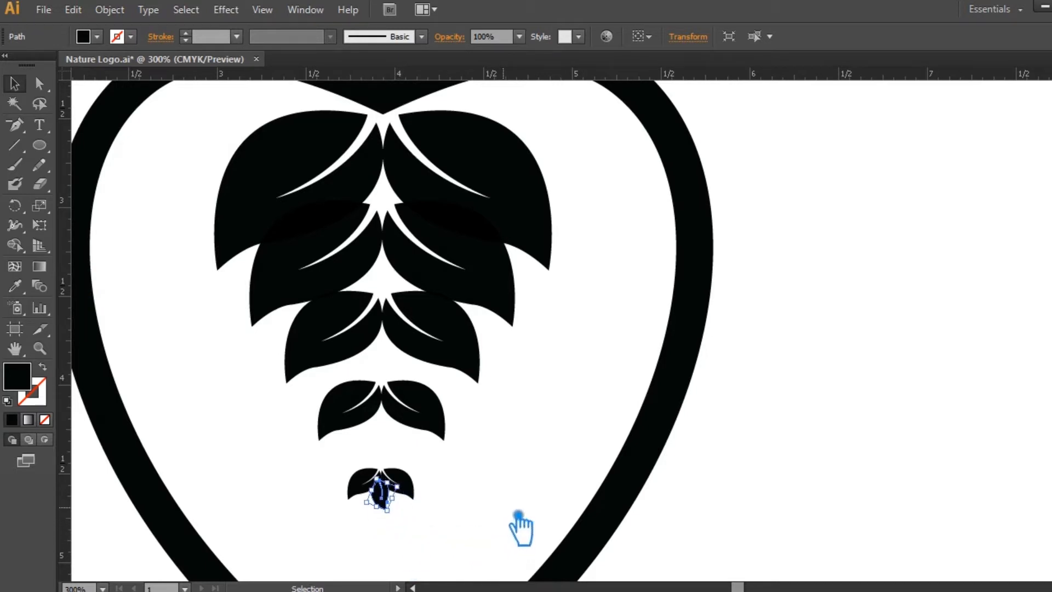
pyautogui.click(523, 491)
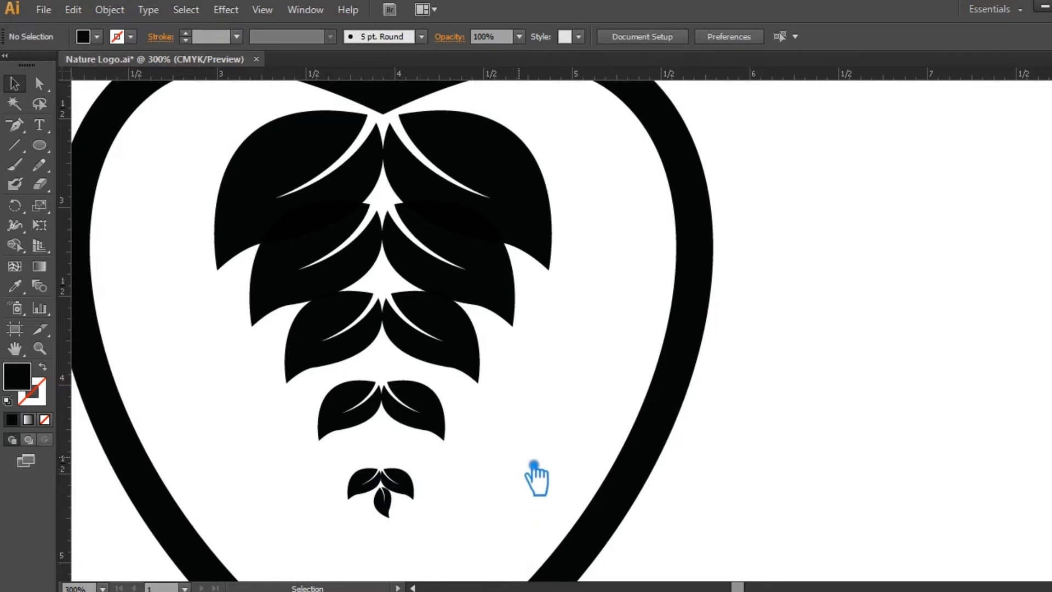
# - Group the single leaf with the smallest pair and distribute all the leaf groups vertically by their bottom edges
pyautogui.moveTo(446, 526); pyautogui.dragTo(311, 473)
pyautogui.hotkey('ctrl', 'g')
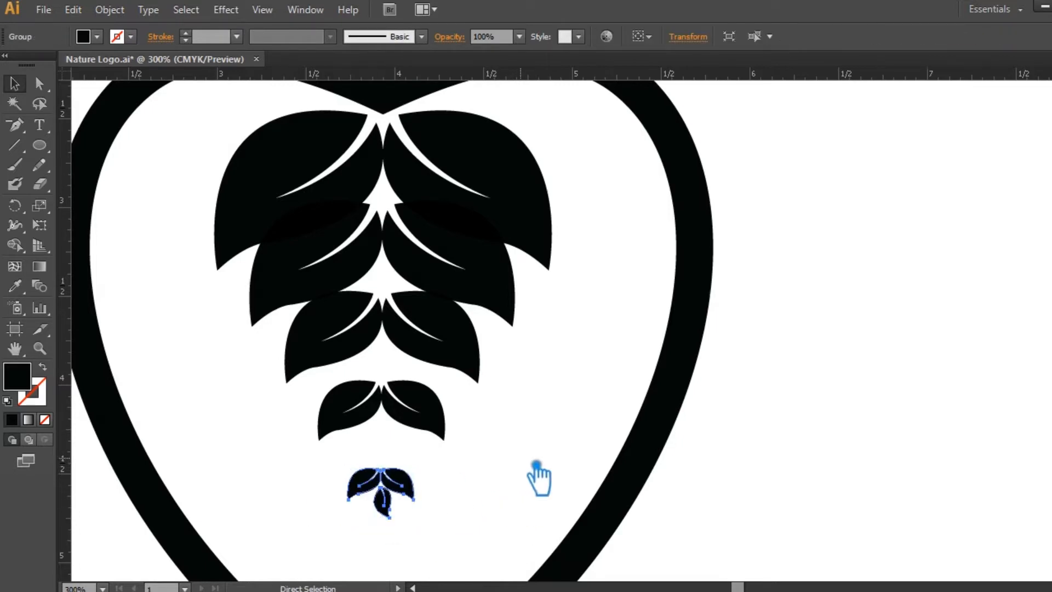
pyautogui.click(503, 517)
pyautogui.moveTo(493, 507); pyautogui.dragTo(257, 156)
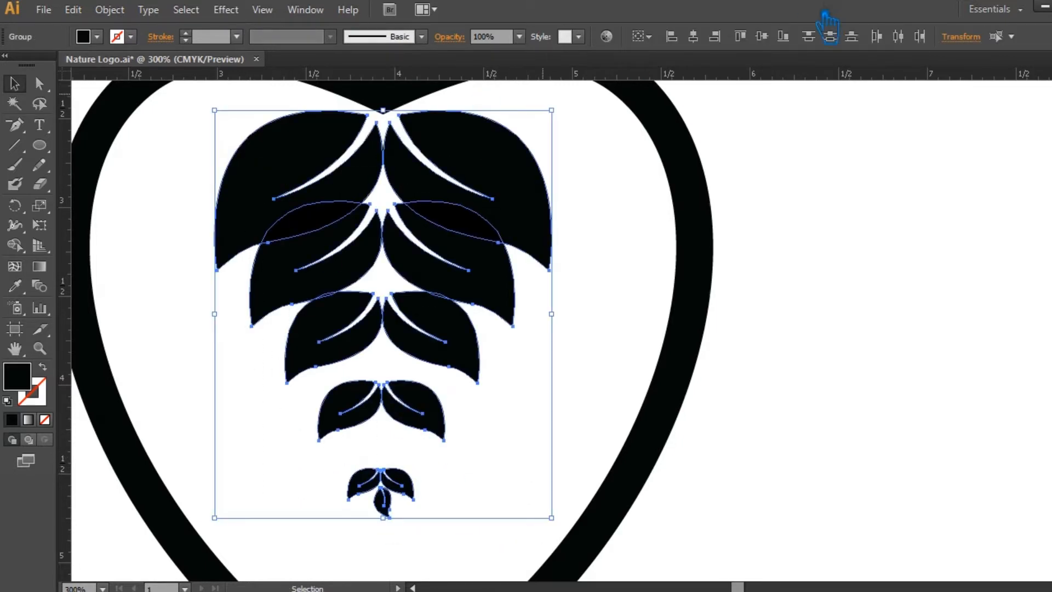
pyautogui.click(851, 37)
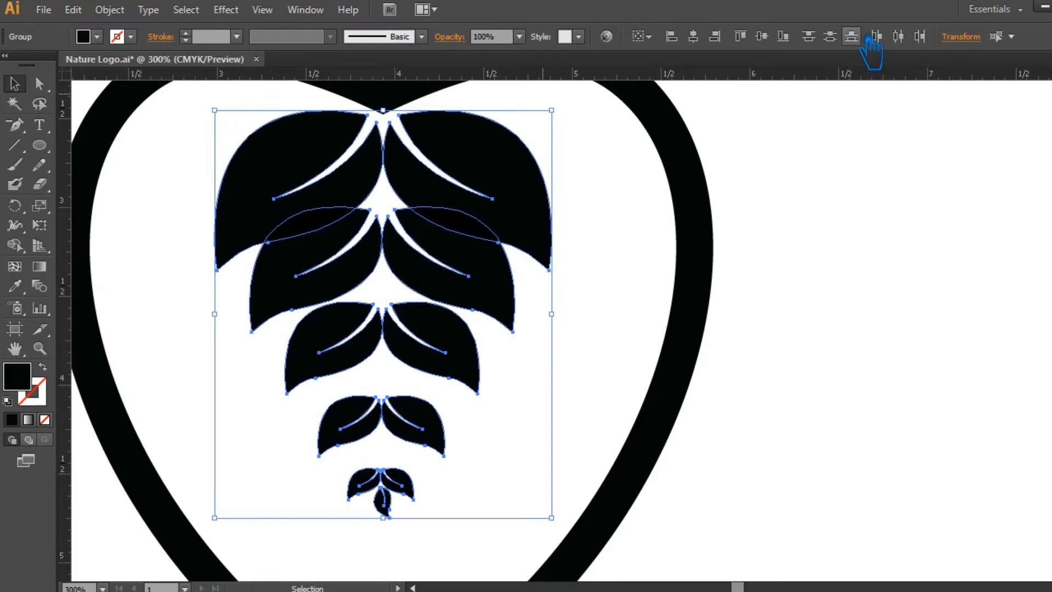
pyautogui.click(609, 261)
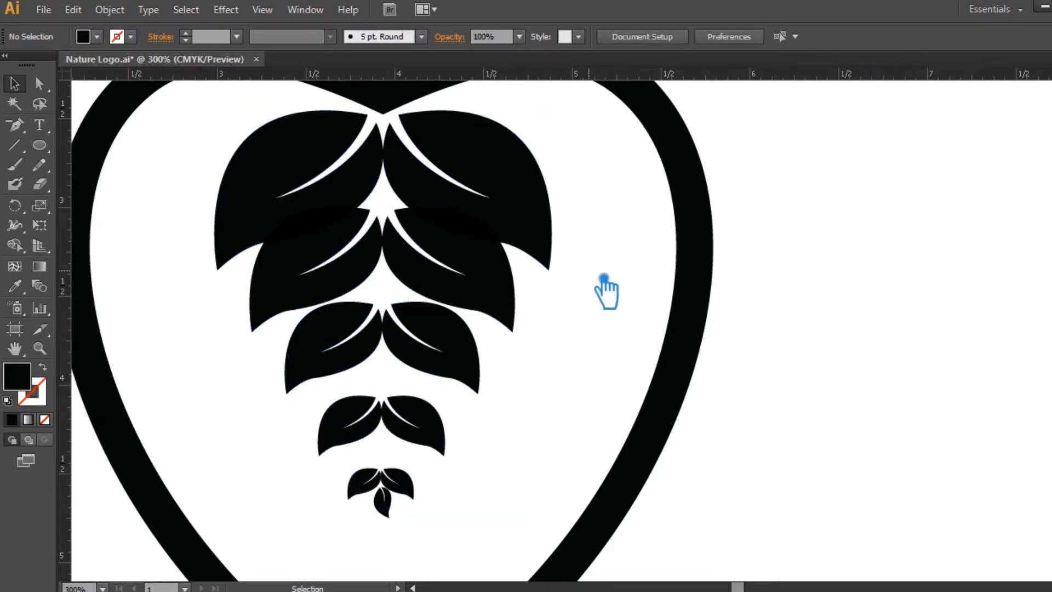
# - Nudge the whole leaf column slightly down, away from the notch of the heart
pyautogui.moveTo(529, 501); pyautogui.dragTo(280, 183)
pyautogui.press('Down')
pyautogui.press('Down')
pyautogui.press('Down')
pyautogui.press('Down')
pyautogui.press('Down')
pyautogui.press('Down')
pyautogui.click(644, 148)
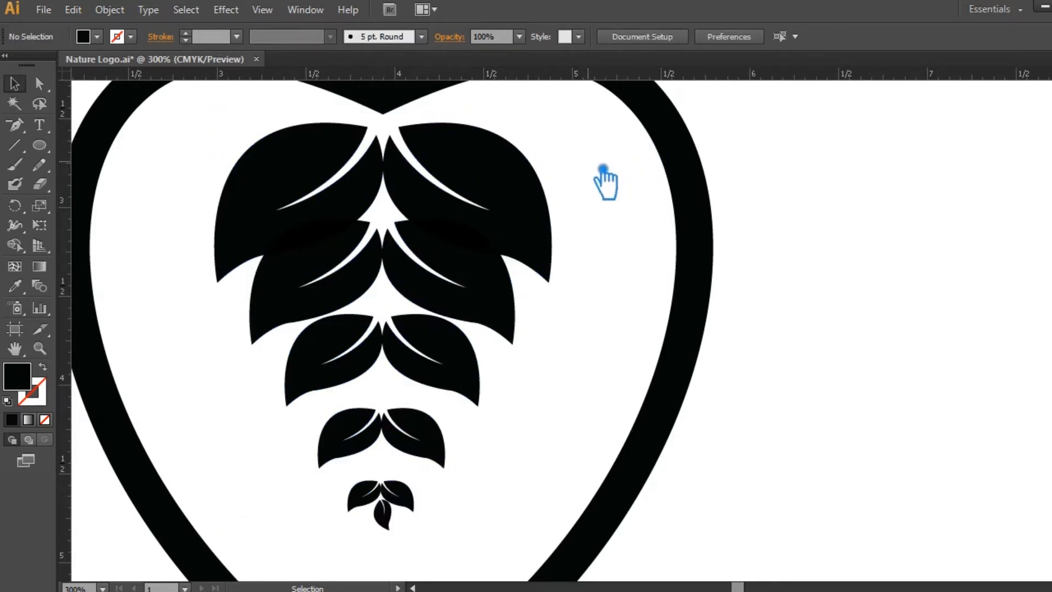
# - Fill the largest leaf pair with a light olive green
pyautogui.click(291, 208)
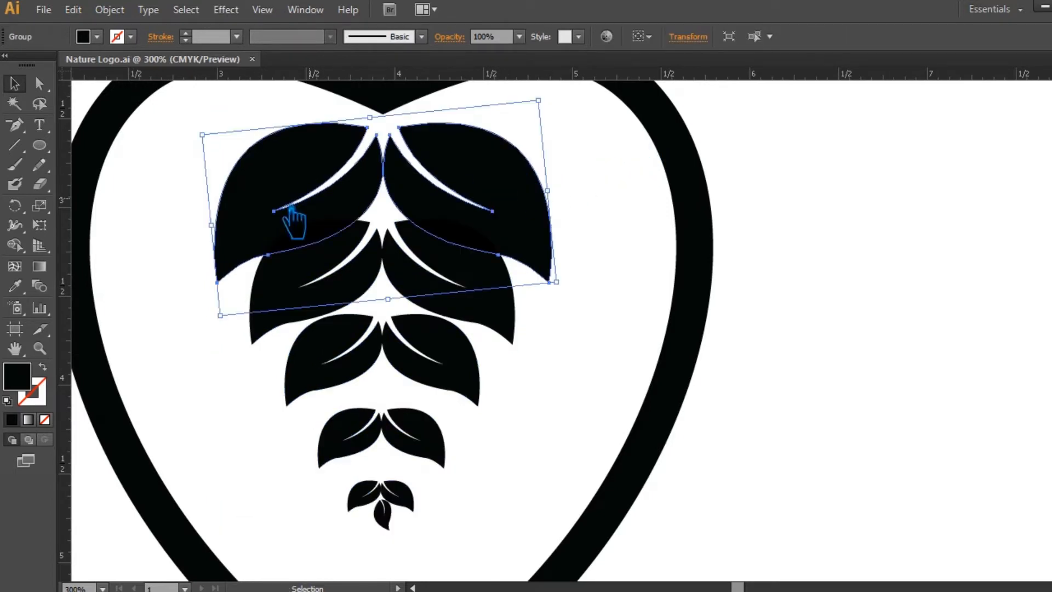
pyautogui.doubleClick(28, 388)
pyautogui.click(688, 278)
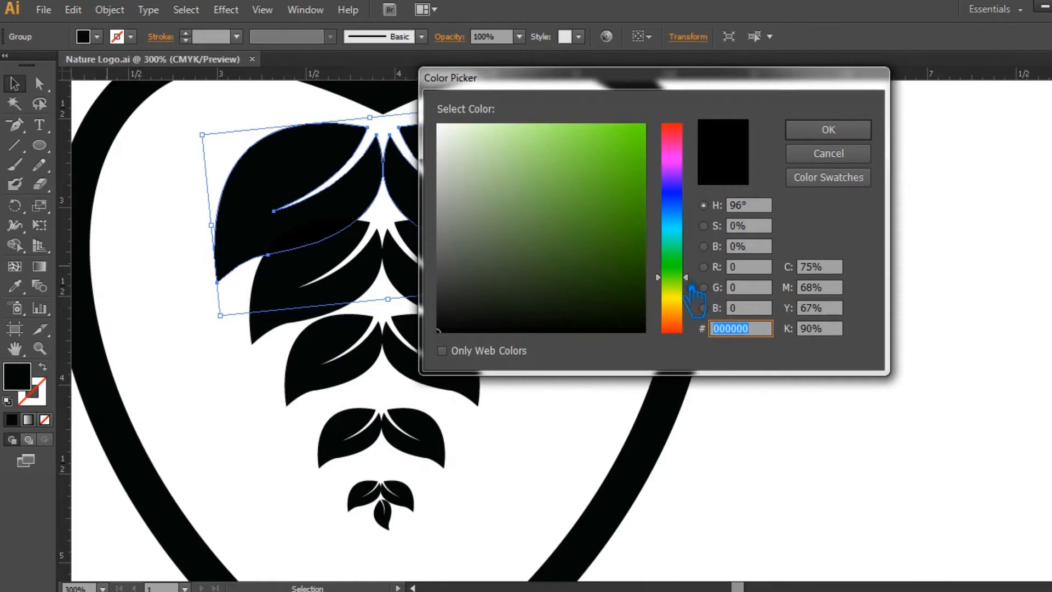
pyautogui.click(633, 158)
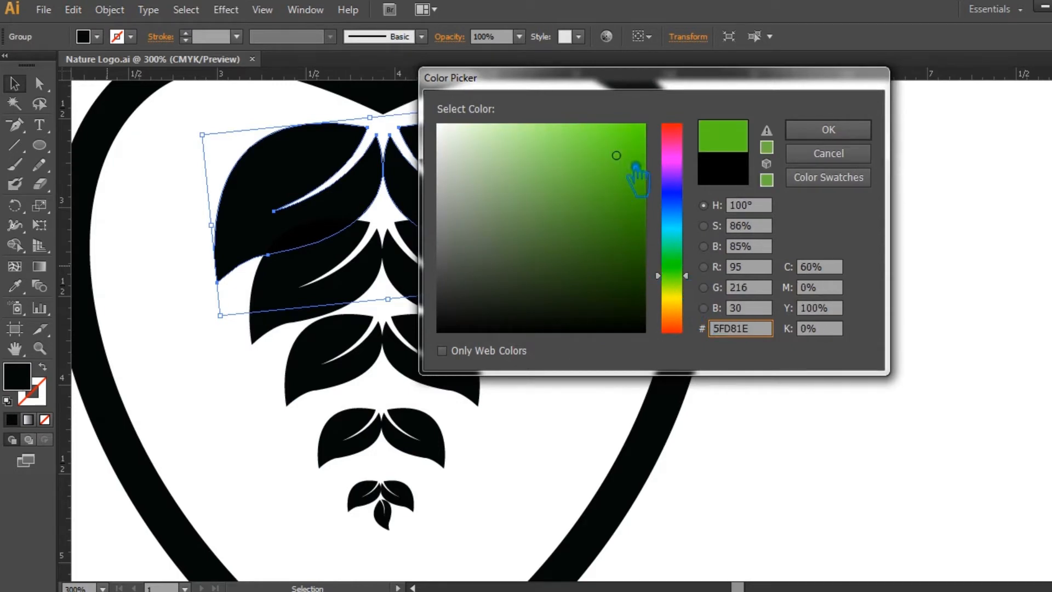
pyautogui.click(639, 171)
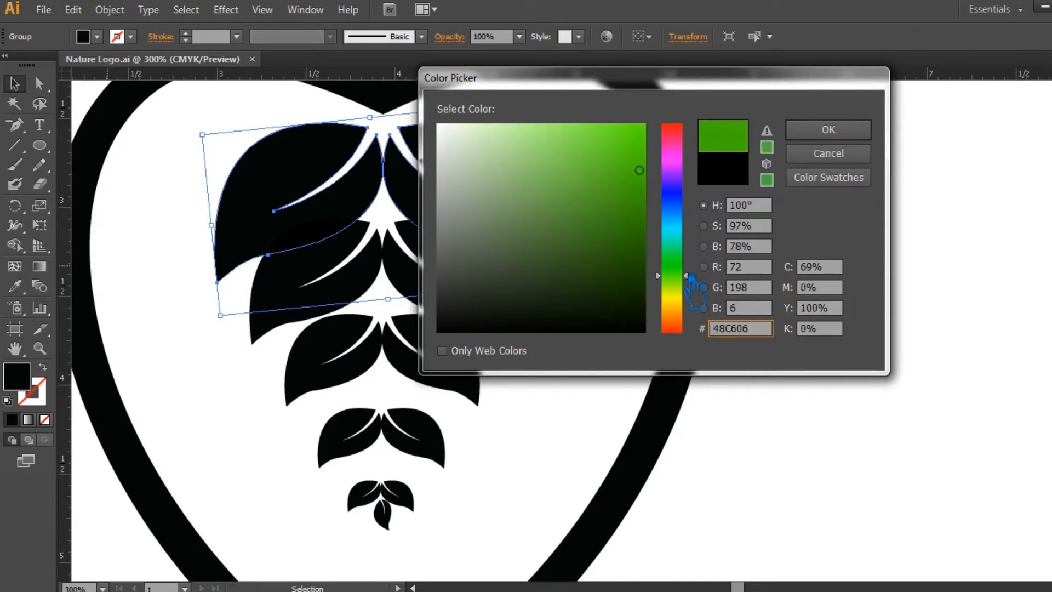
pyautogui.moveTo(698, 268); pyautogui.dragTo(688, 289)
pyautogui.moveTo(652, 176); pyautogui.dragTo(685, 123)
pyautogui.click(864, 133)
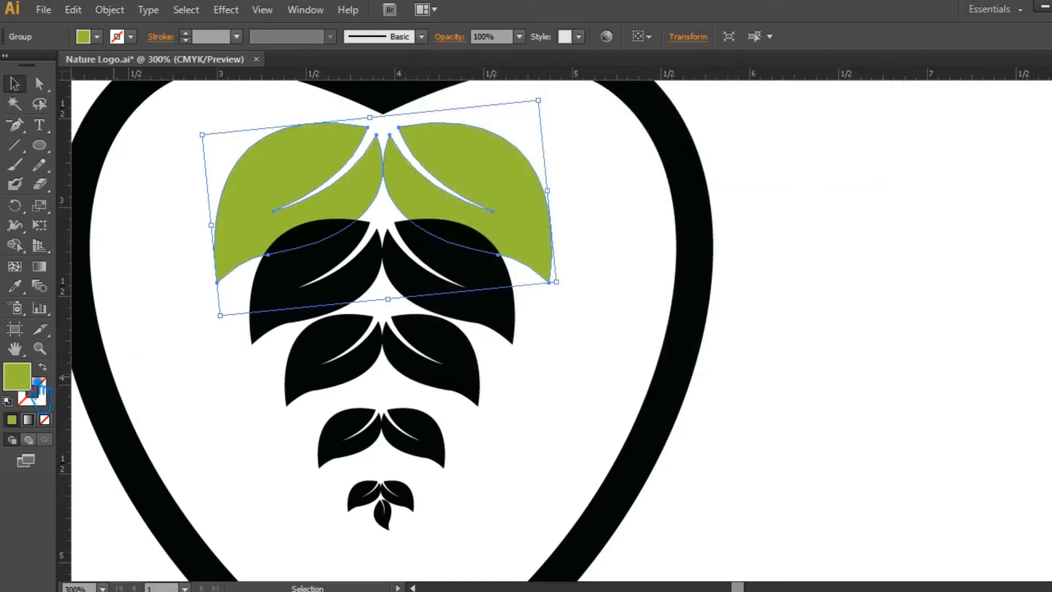
# - Change the largest leaf pair's fill to the very dark green 1E3302
pyautogui.doubleClick(38, 383)
pyautogui.moveTo(616, 277); pyautogui.dragTo(636, 291)
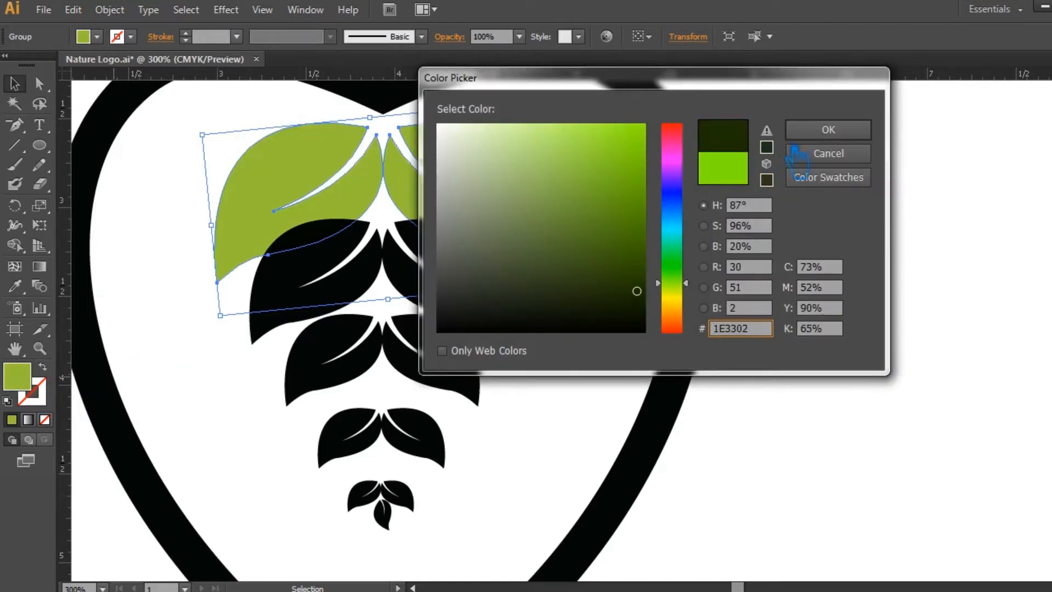
pyautogui.press('Return')
# - Copy the top pair's dark green onto the second leaf pair and shift its fill to a brighter mid green
pyautogui.click(519, 321)
pyautogui.press('i')
pyautogui.click(307, 196)
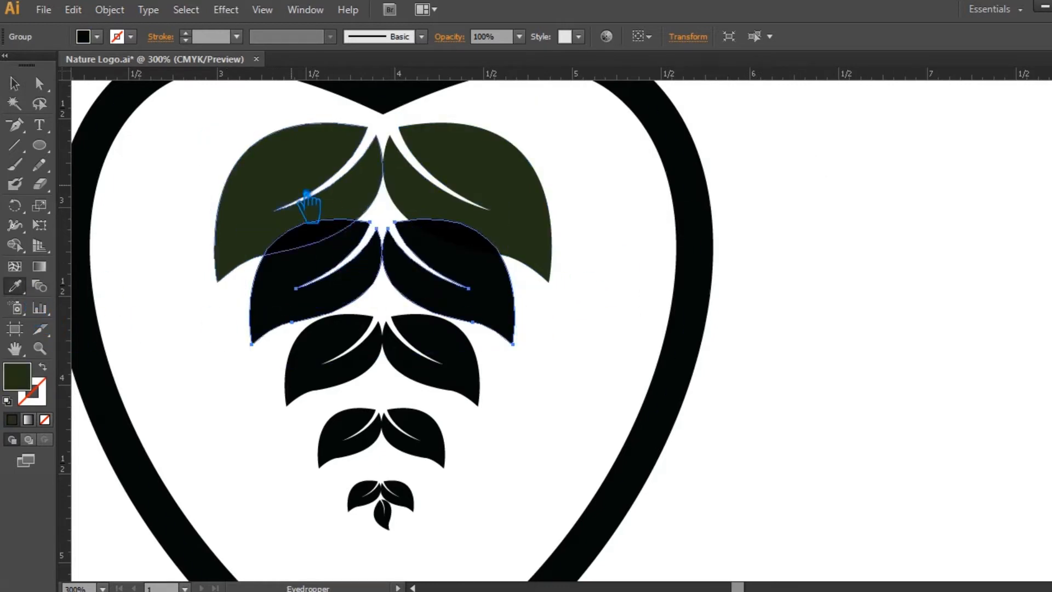
pyautogui.doubleClick(17, 377)
pyautogui.moveTo(656, 282); pyautogui.dragTo(665, 285)
pyautogui.click(855, 134)
pyautogui.press('v')
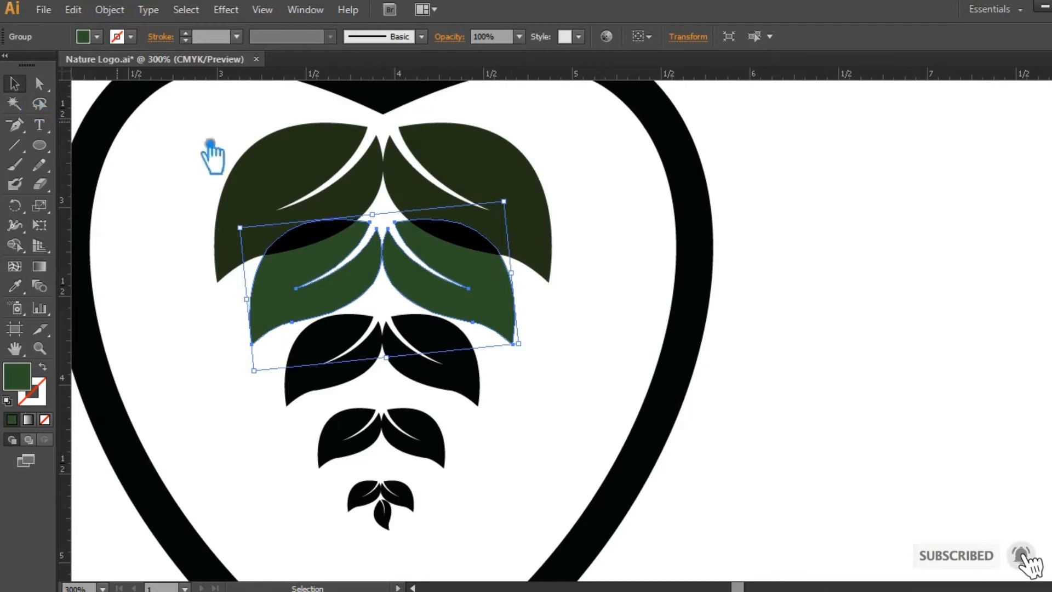
# - Bring the largest leaf pair to the front of the stacking order
pyautogui.click(599, 247)
pyautogui.click(476, 249)
pyautogui.hotkey('ctrl', 'shift', ']')
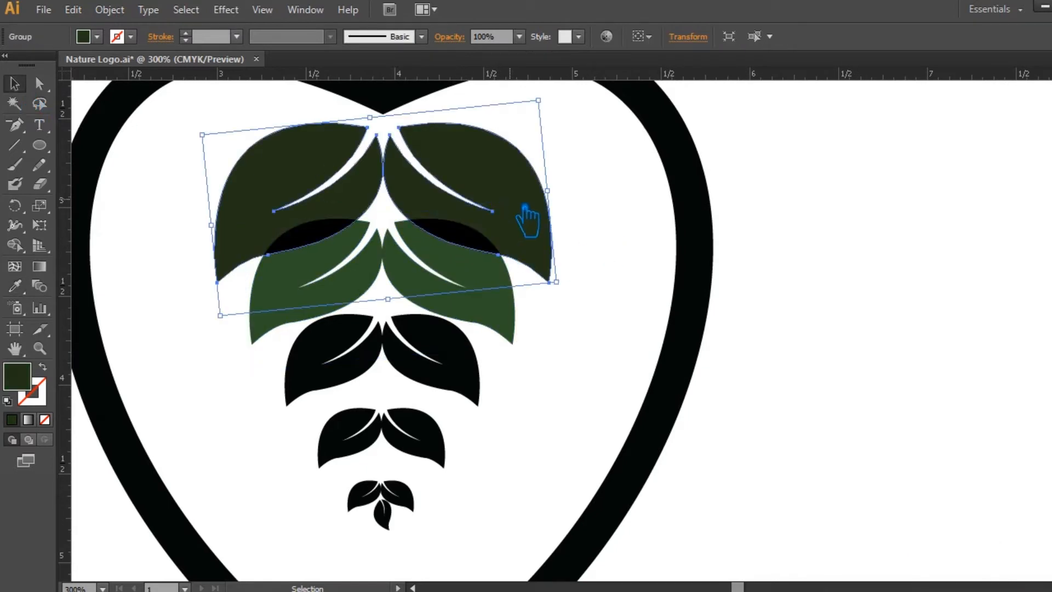
# - Nudge the second leaf pair down until its inner tops sit just clear of the largest pair
pyautogui.click(499, 302)
pyautogui.press('a')
pyautogui.press('v')
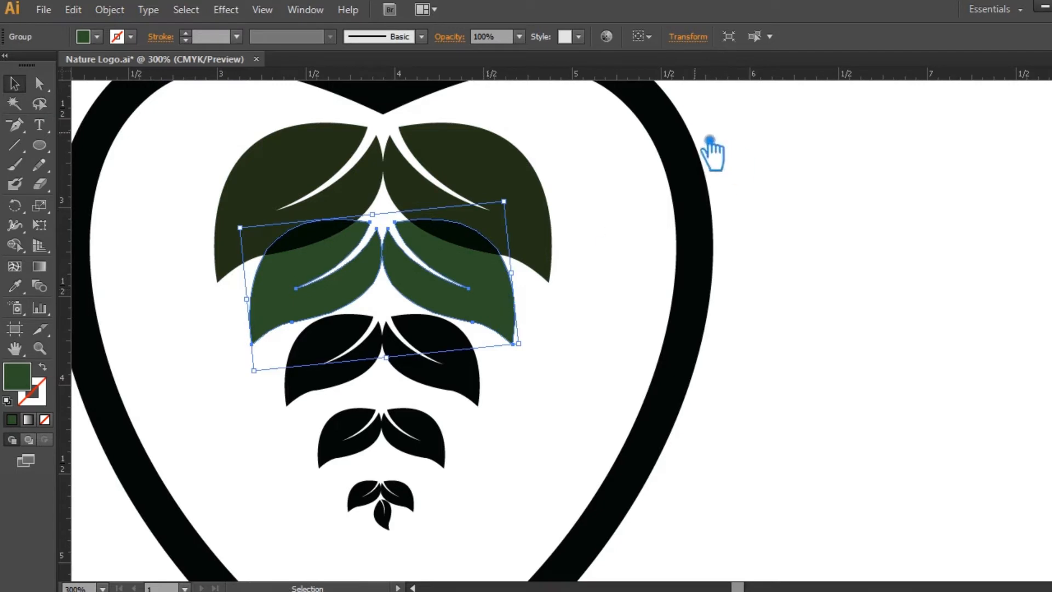
pyautogui.click(710, 141)
pyautogui.press('Down')
pyautogui.press('Down')
pyautogui.press('Down')
pyautogui.press('Down')
pyautogui.press('Down')
pyautogui.press('Down')
pyautogui.press('Down')
pyautogui.press('Down')
pyautogui.press('Down')
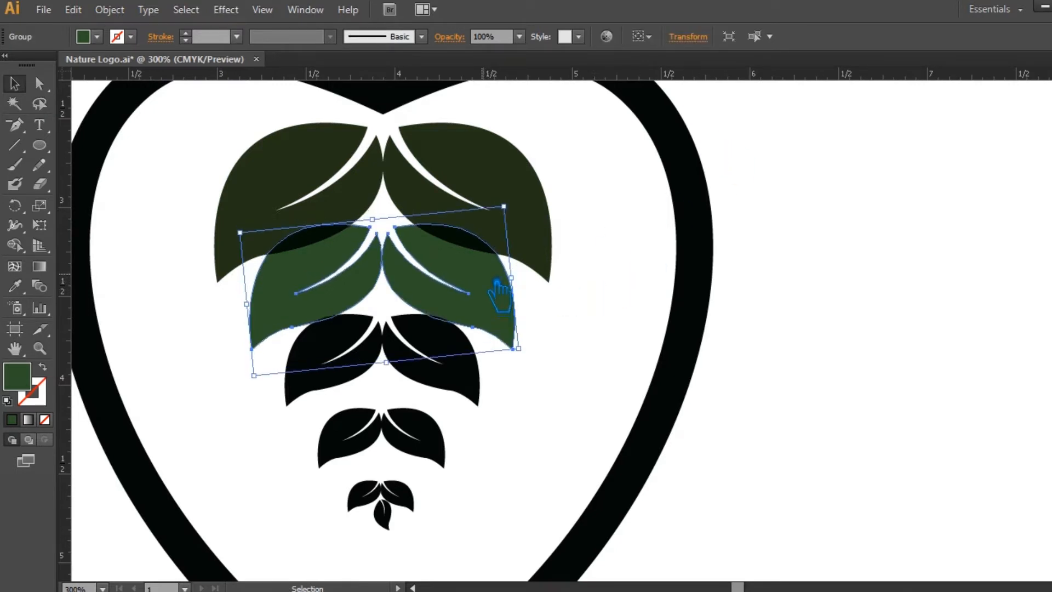
pyautogui.press('Up')
pyautogui.press('Down')
pyautogui.press('Down')
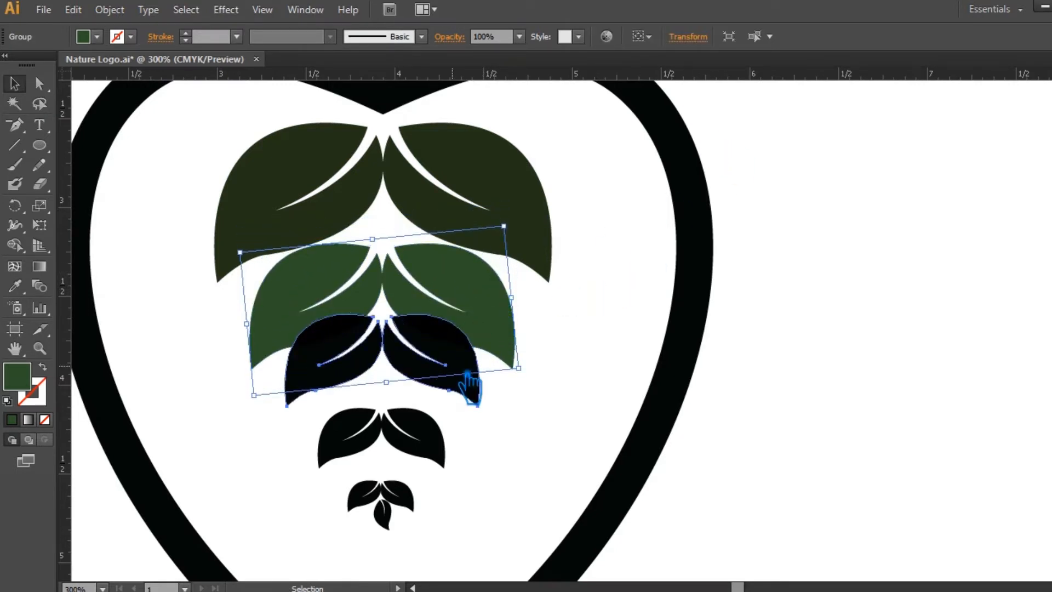
# - Nudge the third leaf pair down so it sits just beneath the second pair
pyautogui.click(470, 377)
pyautogui.press('Down')
pyautogui.press('Down')
pyautogui.press('Down')
pyautogui.press('Down')
pyautogui.press('Down')
pyautogui.press('Down')
pyautogui.press('Down')
pyautogui.press('Down')
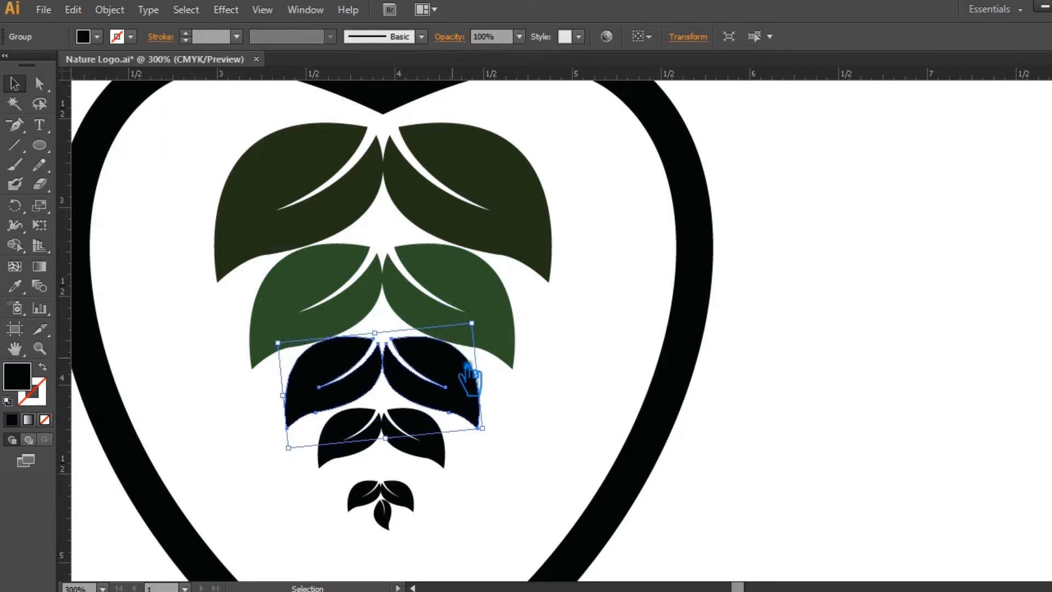
pyautogui.click(629, 369)
# - Select the third and fourth leaf pairs together and nudge them slightly lower
pyautogui.click(401, 441)
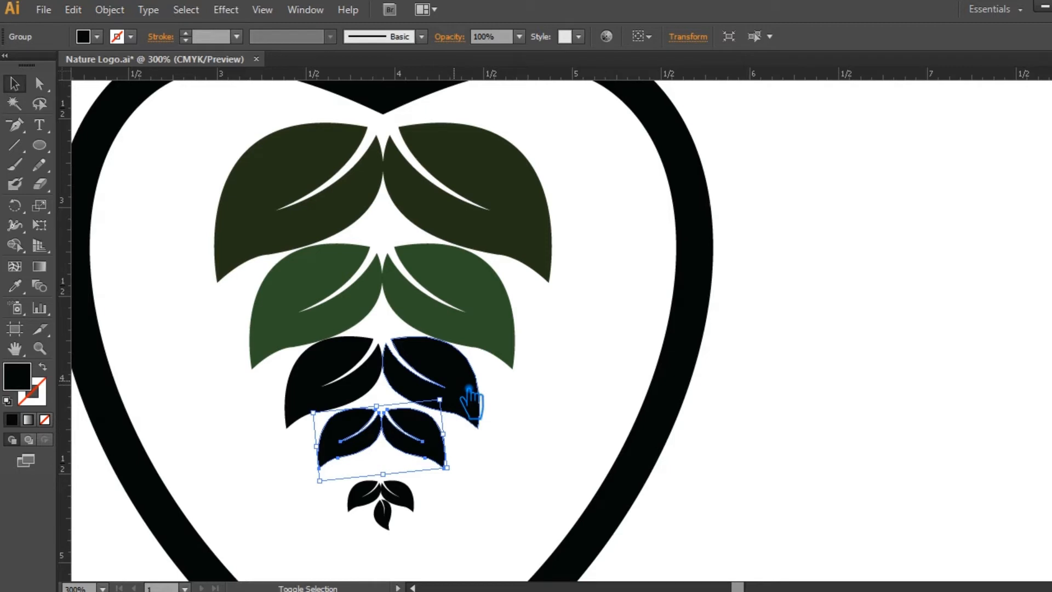
pyautogui.keyDown('shift'); pyautogui.click(470, 394); pyautogui.keyUp('shift')
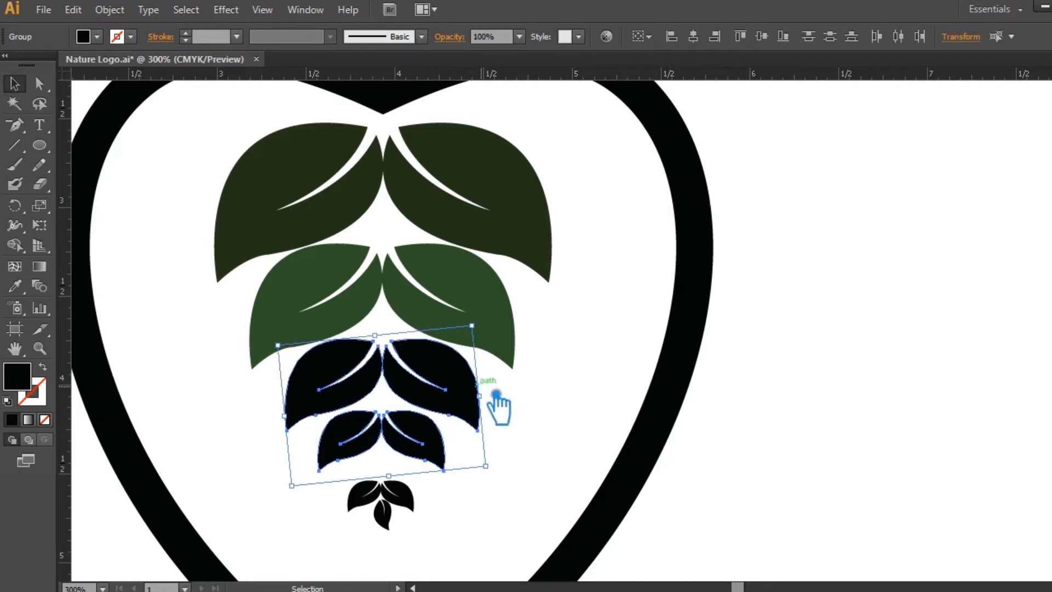
pyautogui.click(502, 406)
pyautogui.click(456, 399)
pyautogui.click(540, 411)
pyautogui.click(432, 431)
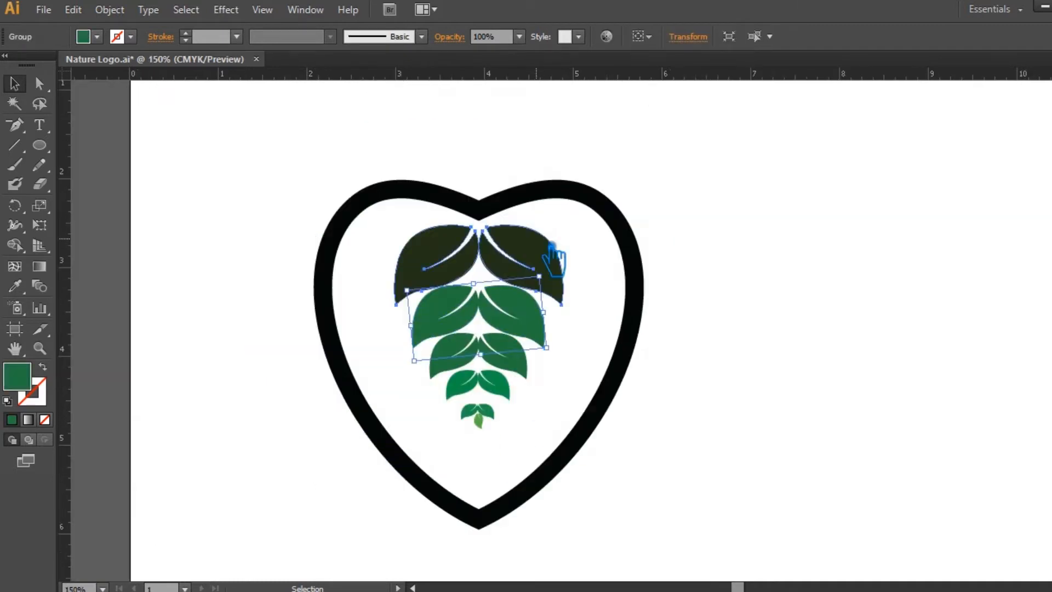
# - Delete the largest leaf pair and move each remaining pair and the small leaf up the heart's centre line to close the gap
pyautogui.click(551, 263)
pyautogui.press('Delete')
pyautogui.moveTo(537, 311); pyautogui.dragTo(543, 249)
pyautogui.moveTo(524, 362); pyautogui.dragTo(524, 308)
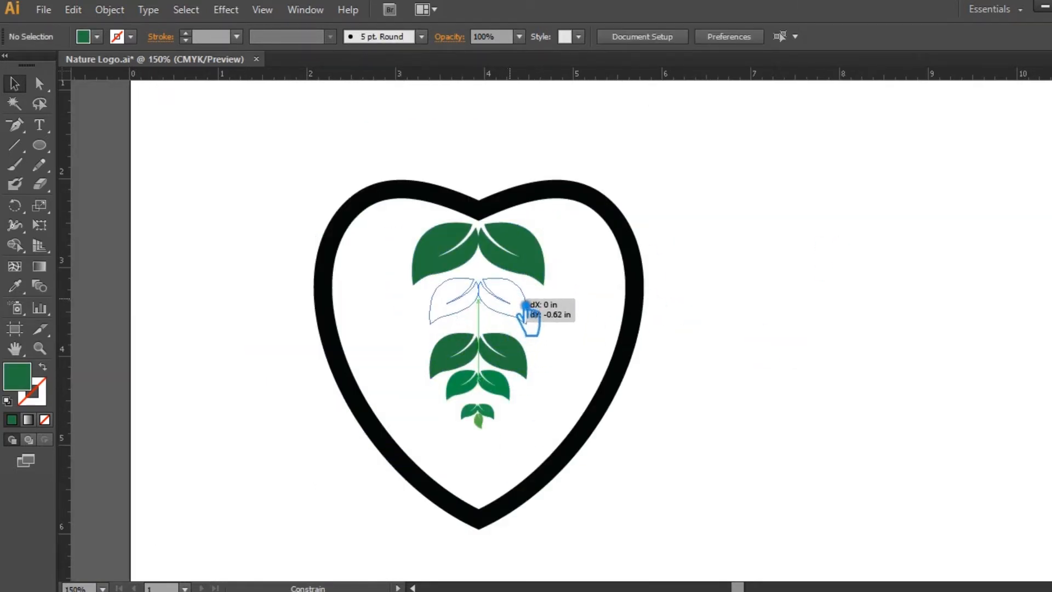
pyautogui.moveTo(527, 399); pyautogui.dragTo(528, 352)
pyautogui.moveTo(495, 416); pyautogui.dragTo(505, 367)
pyautogui.moveTo(501, 434); pyautogui.dragTo(500, 387)
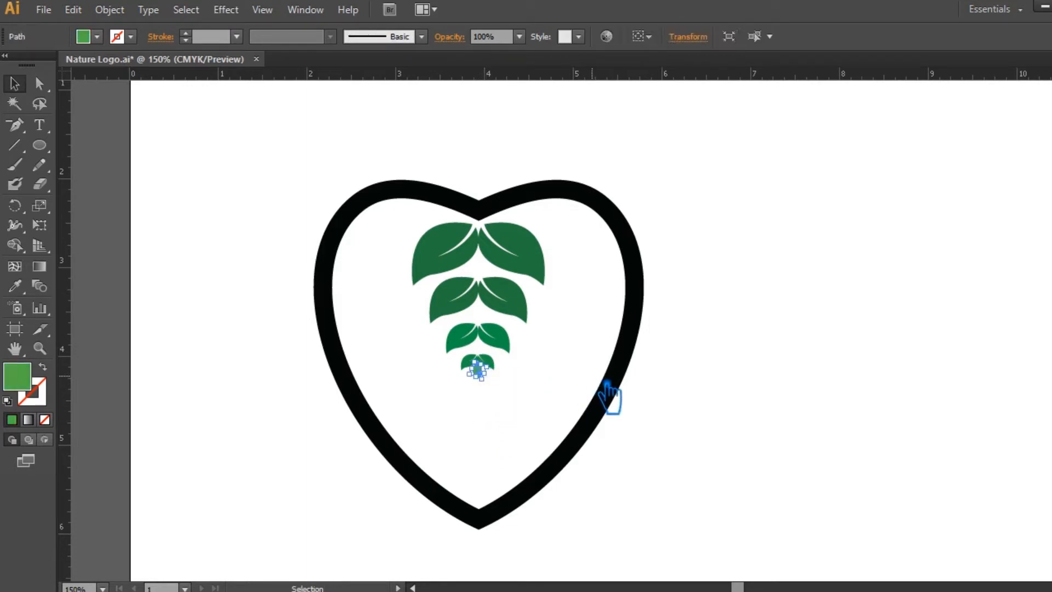
# - Give the top leaf pair a darker green fill than the pairs below it
pyautogui.click(603, 381)
pyautogui.moveTo(498, 386); pyautogui.dragTo(389, 208)
pyautogui.click(578, 384)
pyautogui.click(500, 263)
# - Thin the heart outline's stroke slightly and expand it into a filled shape
pyautogui.click(339, 225)
pyautogui.click(109, 9)
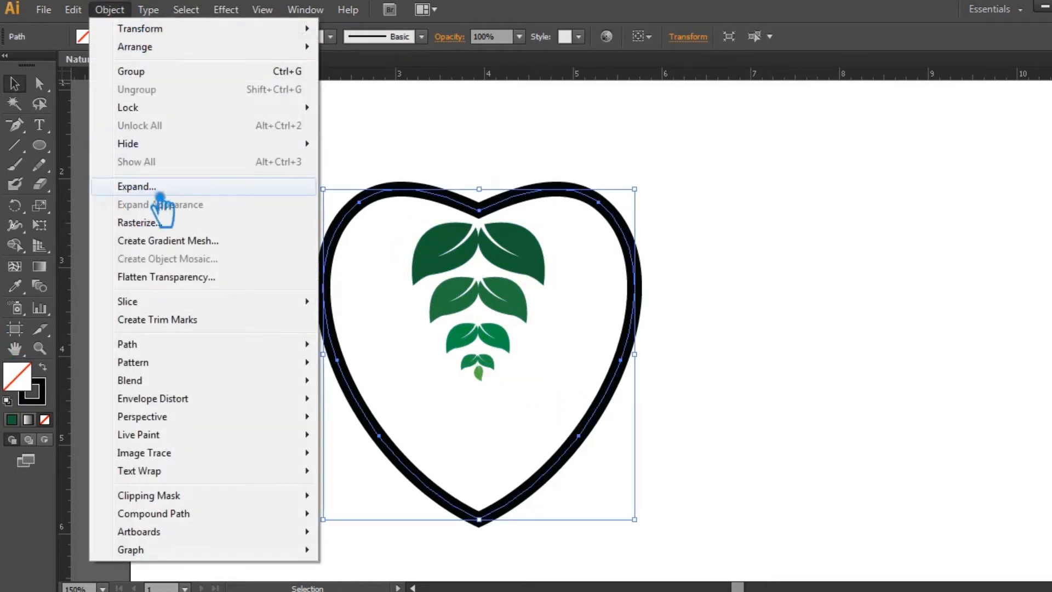
pyautogui.click(134, 187)
pyautogui.click(540, 395)
# - Fill the expanded heart outline with the dark green sampled from the top leaf pair
pyautogui.press('i')
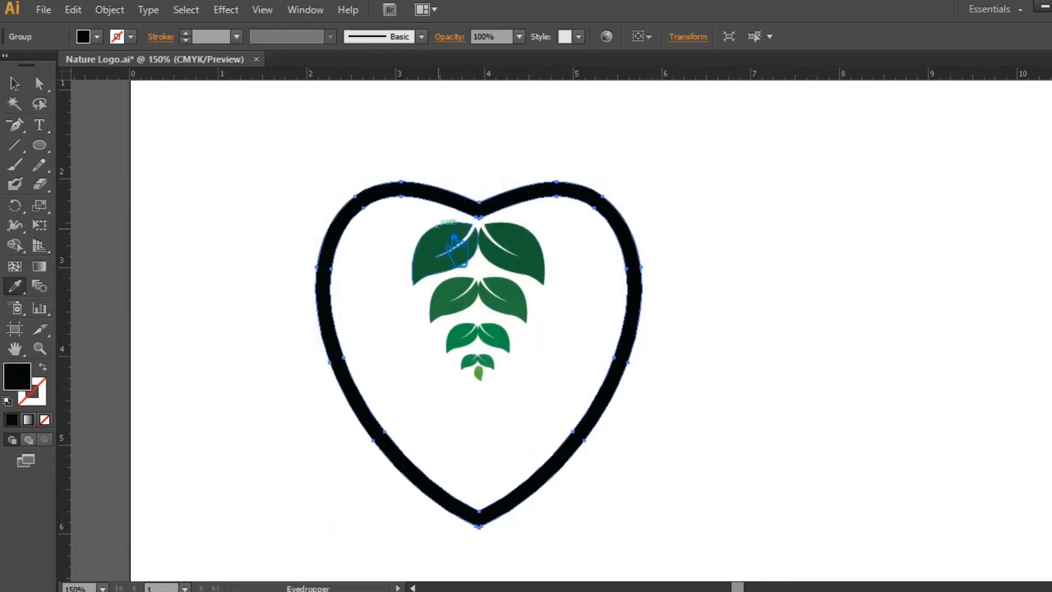
pyautogui.click(448, 251)
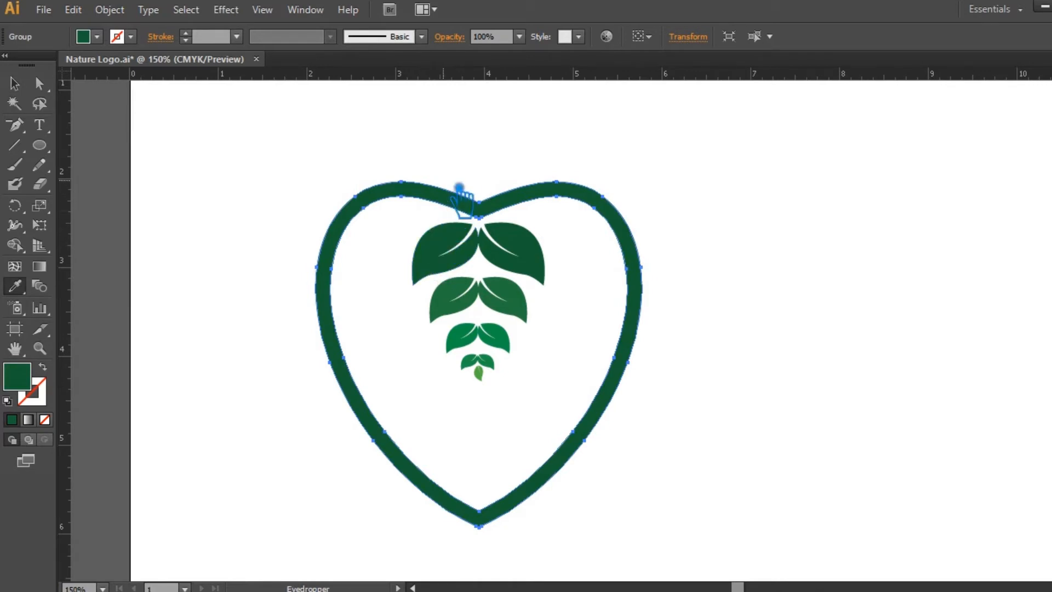
pyautogui.click(14, 83)
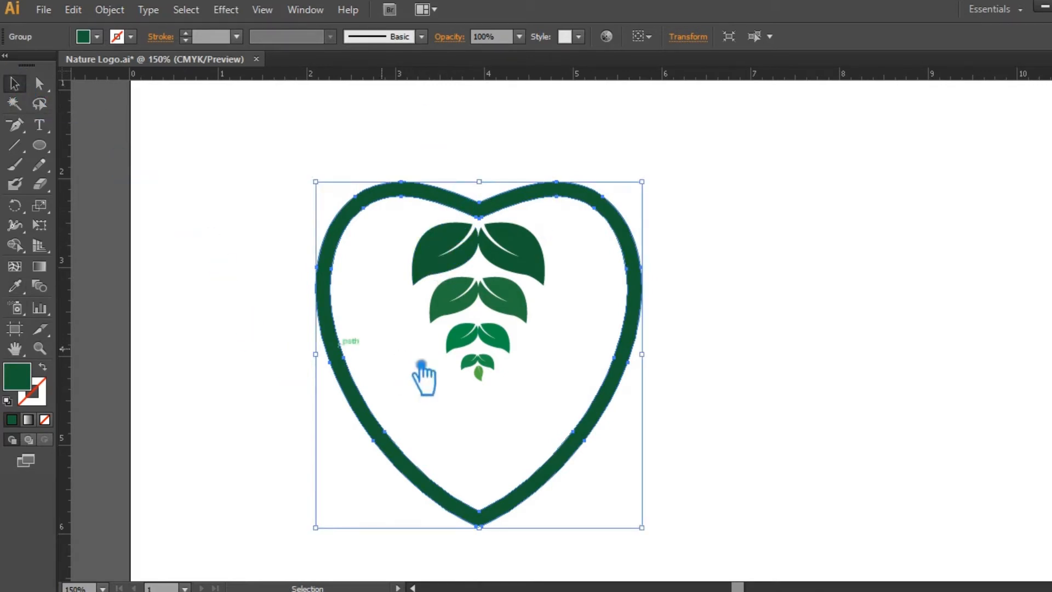
pyautogui.click(818, 258)
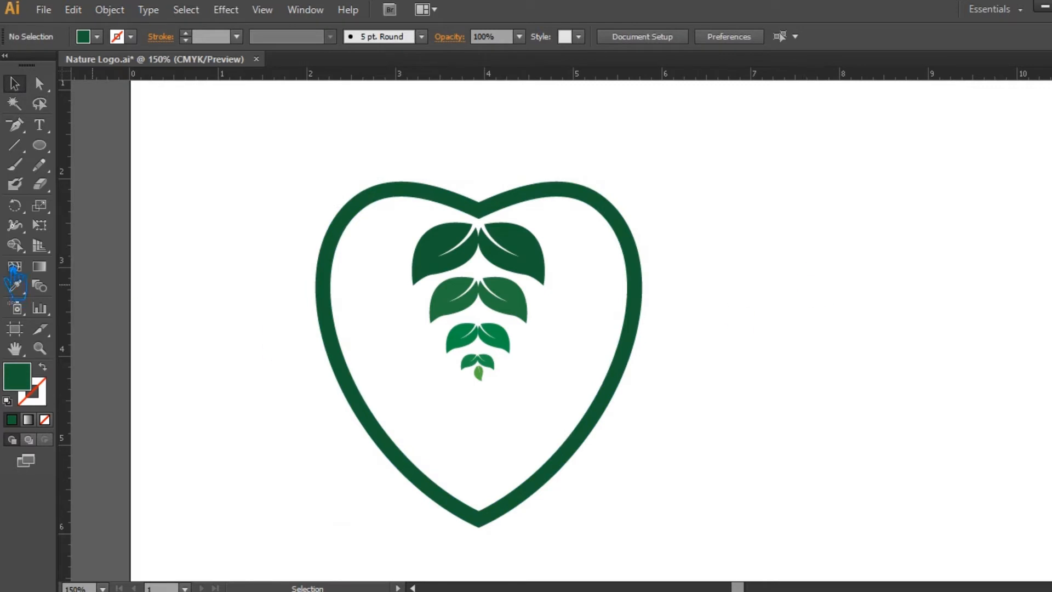
# - Draw a vertical line through the heart's centre and divide the heart outline along it
pyautogui.click(16, 145)
pyautogui.moveTo(479, 525); pyautogui.dragTo(479, 160)
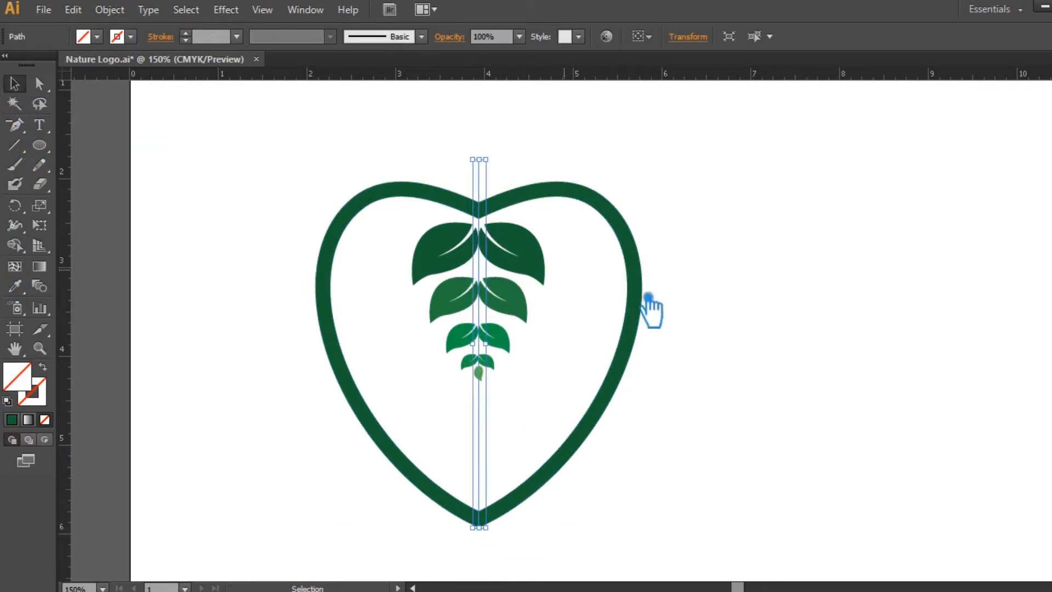
pyautogui.keyDown('shift'); pyautogui.click(638, 341); pyautogui.keyUp('shift')
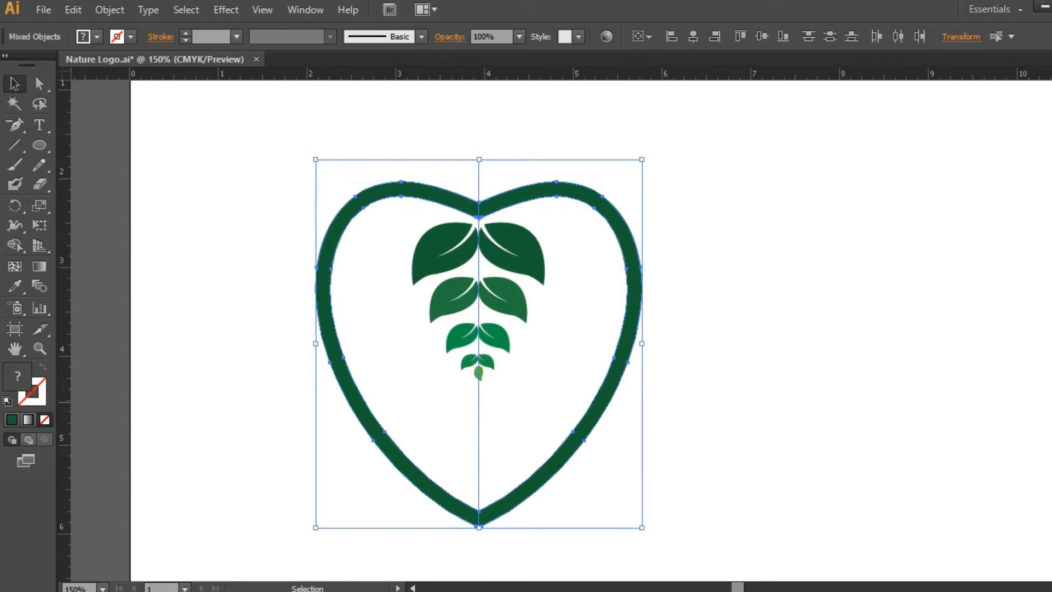
pyautogui.hotkey('ctrl', 'shift', 'F9')
pyautogui.click(915, 362)
pyautogui.click(486, 419)
# - Ungroup the divided heart and delete the leftover unfilled pieces along its centre line
pyautogui.click(502, 222)
pyautogui.rightClick(504, 220)
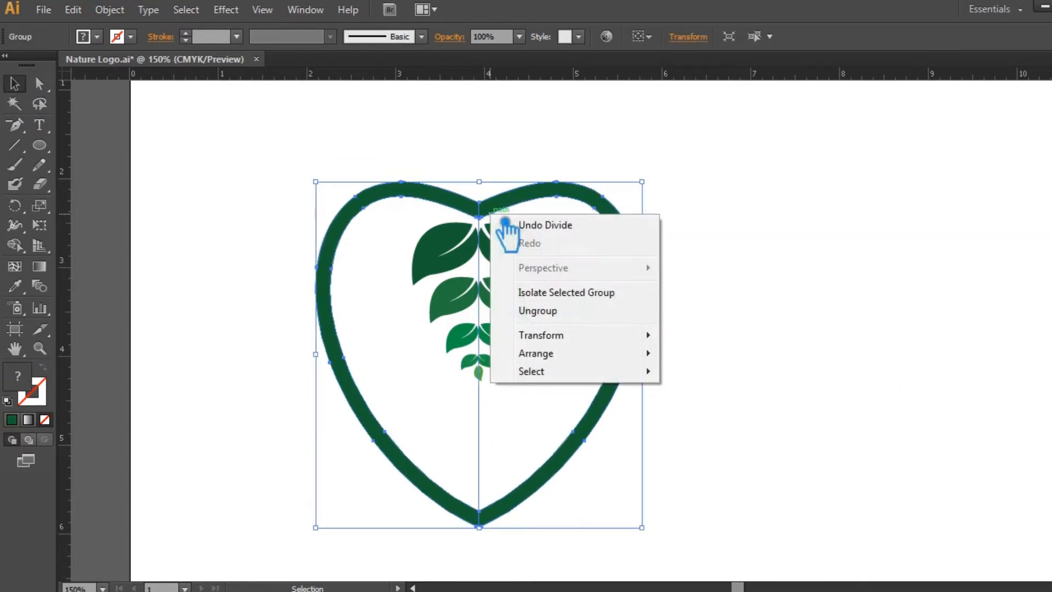
pyautogui.click(570, 310)
pyautogui.click(468, 463)
pyautogui.click(494, 442)
pyautogui.click(494, 442)
pyautogui.click(451, 435)
pyautogui.click(470, 434)
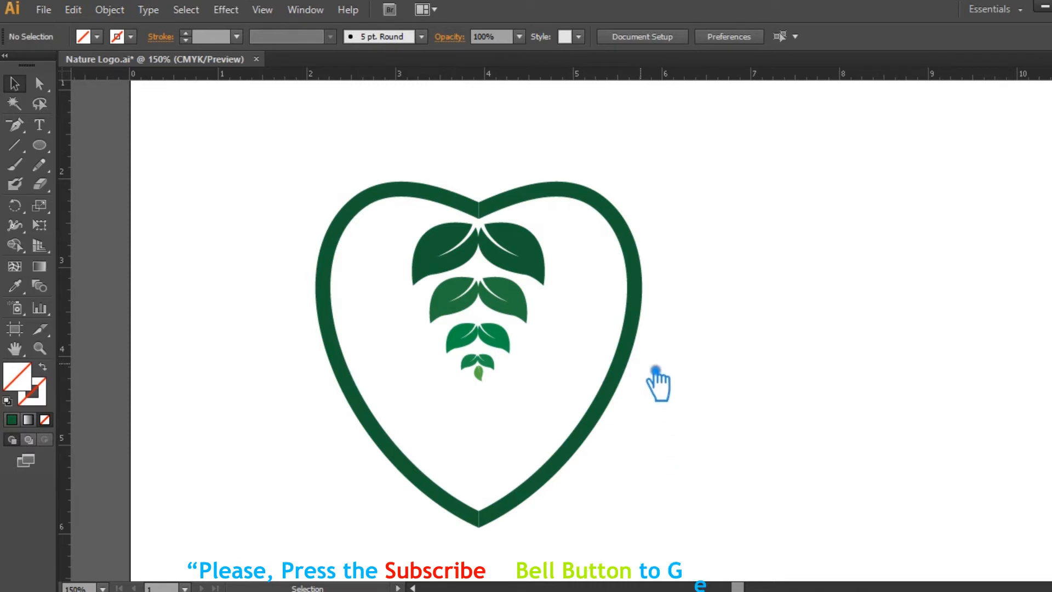
# - Fill the right half of the heart outline with the light green sampled from the single small leaf
pyautogui.click(647, 347)
pyautogui.click(23, 291)
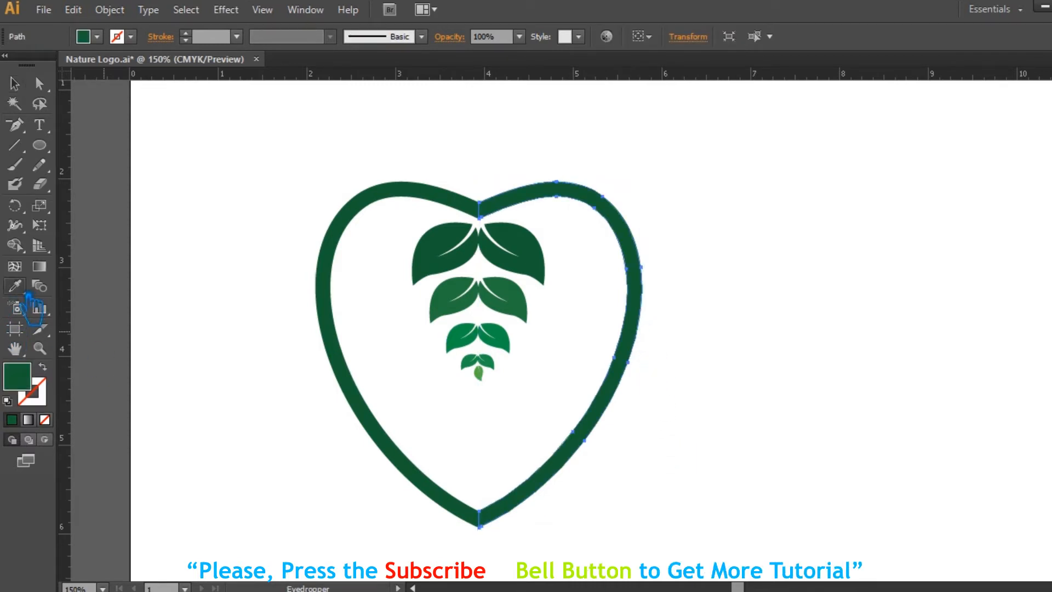
pyautogui.click(487, 390)
pyautogui.click(14, 83)
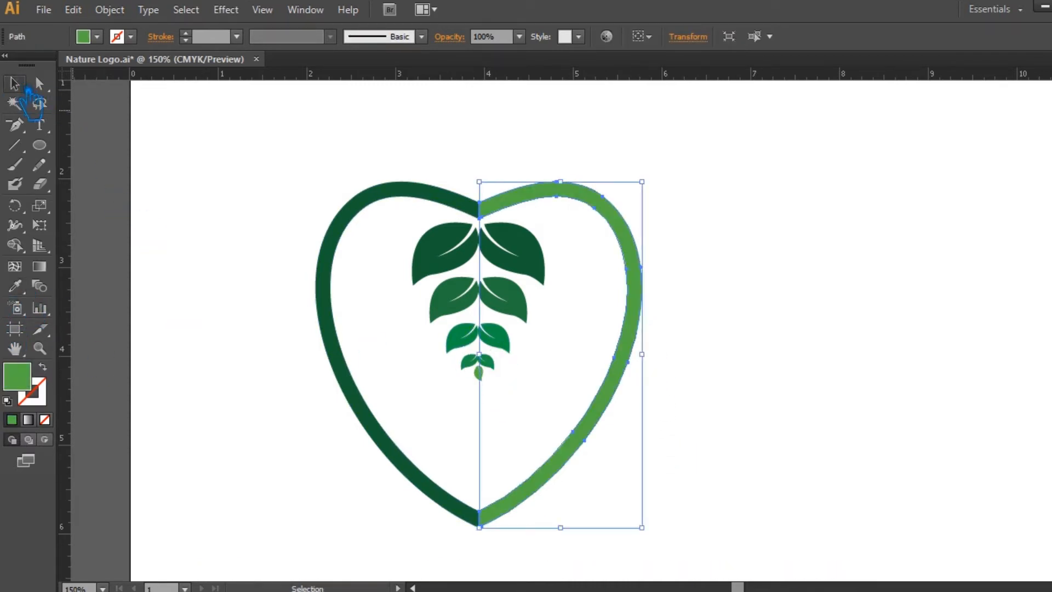
pyautogui.click(725, 219)
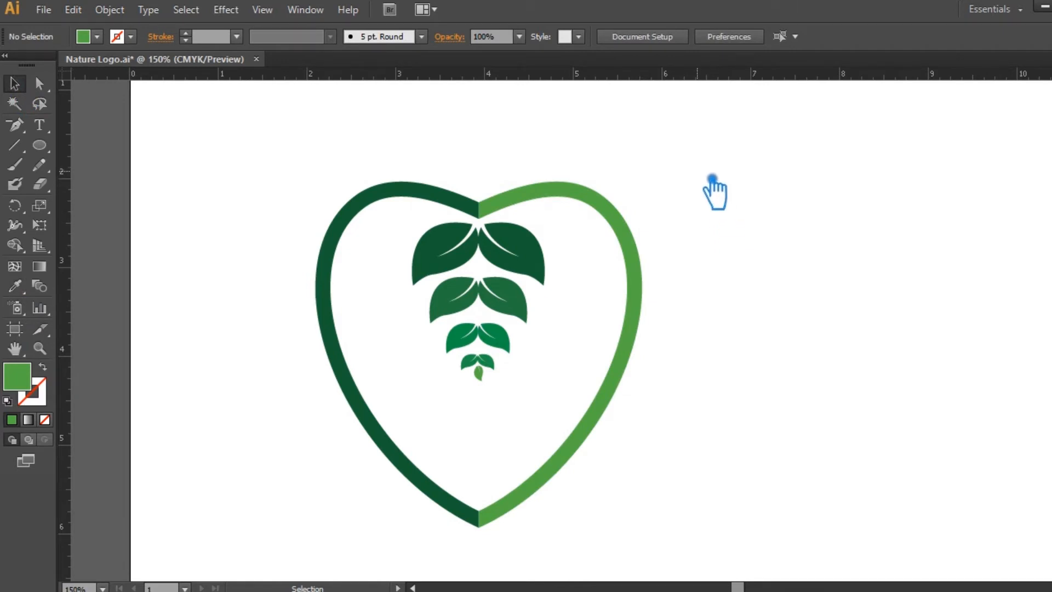
# - Enlarge the leaf group proportionally and move it down so the leaves fill the inside of the heart
pyautogui.moveTo(550, 417); pyautogui.dragTo(421, 231)
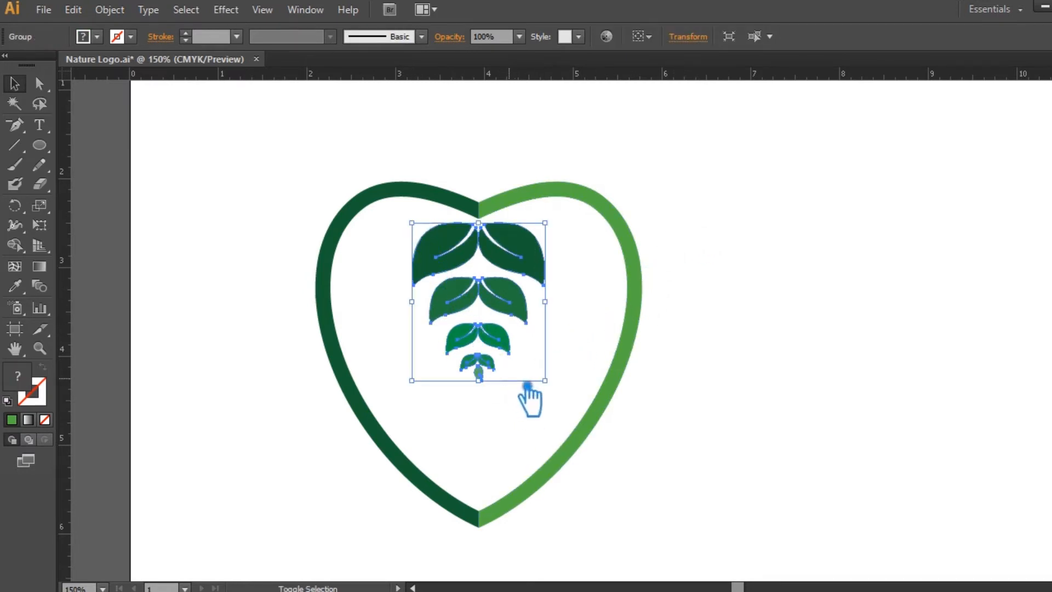
pyautogui.moveTo(564, 403); pyautogui.dragTo(615, 425)
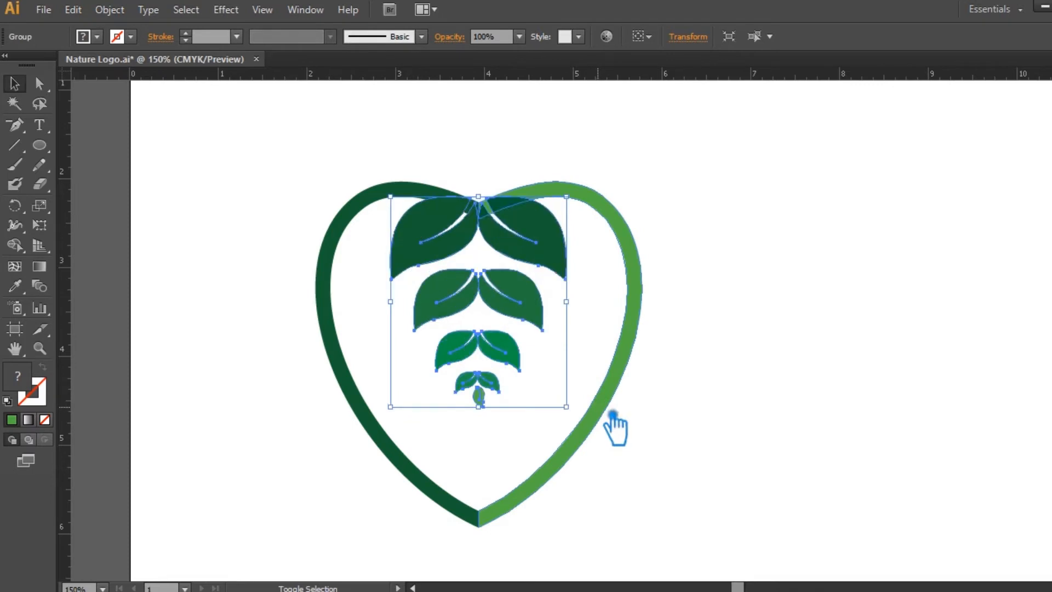
pyautogui.click(561, 301)
pyautogui.moveTo(534, 252); pyautogui.dragTo(532, 284)
pyautogui.moveTo(568, 442); pyautogui.dragTo(607, 470)
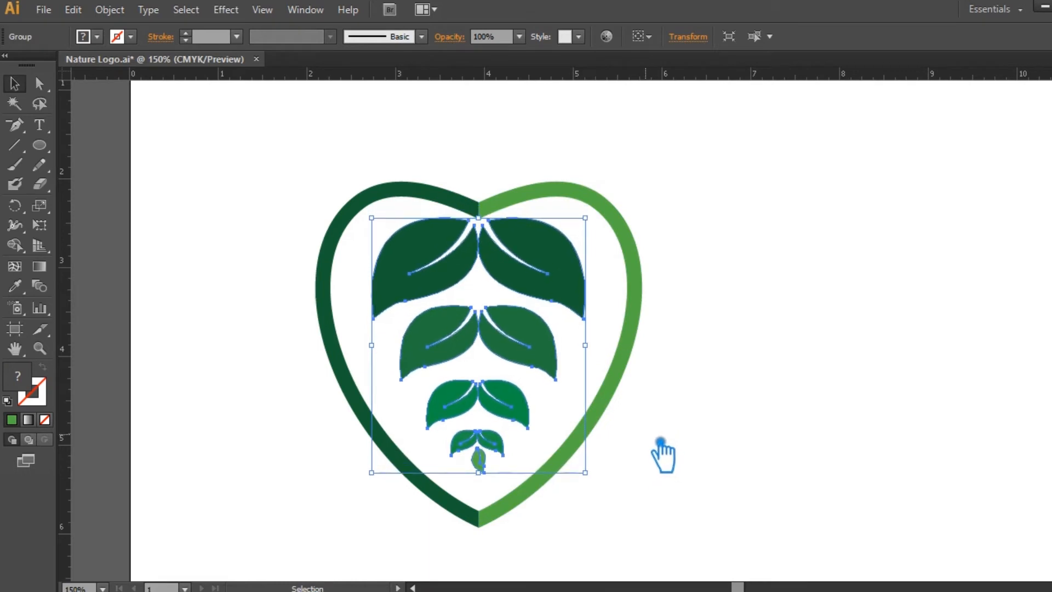
pyautogui.click(797, 412)
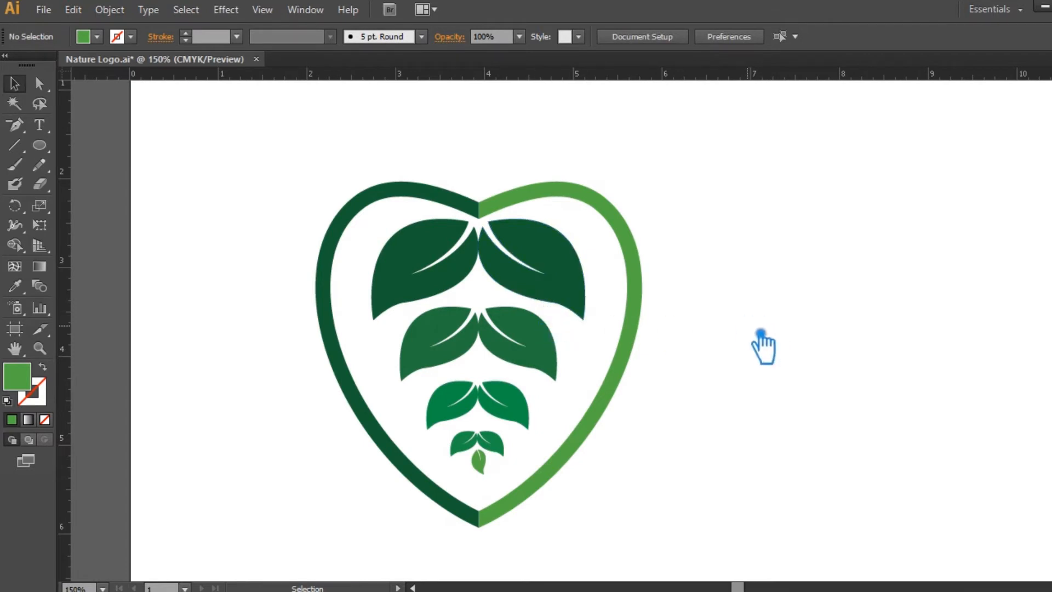
# - Ungroup the leaf artwork and the top leaf pair so each top leaf can be selected separately
pyautogui.click(548, 298)
pyautogui.rightClick(518, 275)
pyautogui.click(573, 371)
pyautogui.click(825, 309)
pyautogui.click(575, 299)
pyautogui.rightClick(553, 282)
pyautogui.click(601, 369)
pyautogui.click(806, 318)
# - Fill the right leaf of the top pair with the green sampled from the second leaf pair
pyautogui.click(548, 296)
pyautogui.click(25, 294)
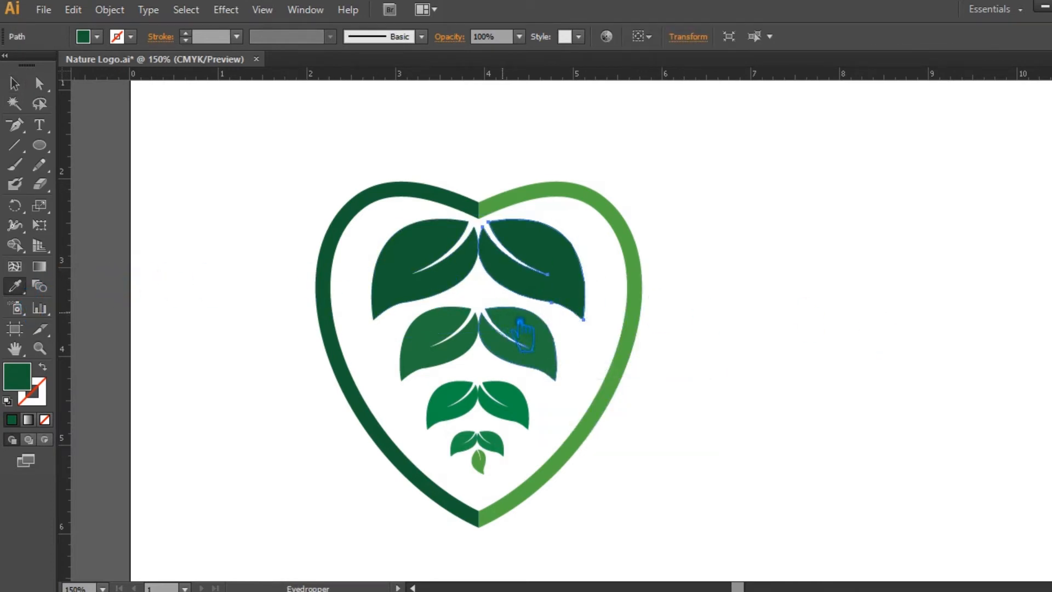
pyautogui.click(524, 329)
pyautogui.click(25, 87)
pyautogui.click(665, 294)
# - Ungroup the second leaf pair and fill its right leaf with the green sampled from the third pair
pyautogui.click(498, 331)
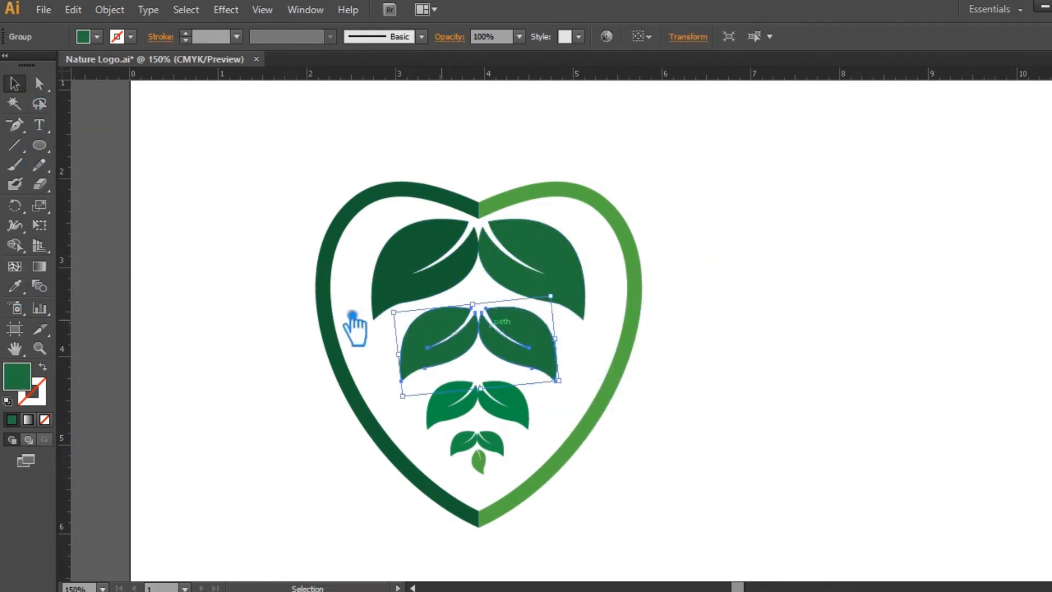
pyautogui.rightClick(548, 343)
pyautogui.click(590, 440)
pyautogui.click(630, 401)
pyautogui.click(540, 351)
pyautogui.click(24, 293)
pyautogui.click(514, 386)
pyautogui.click(15, 83)
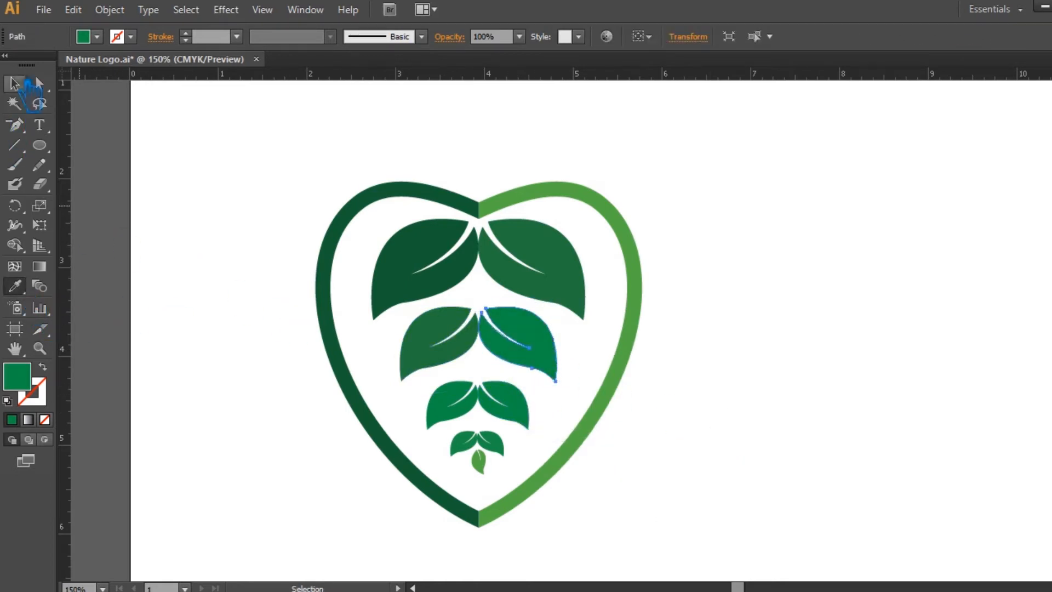
# - Sample the green of the second pair's left leaf onto the third pair and adjust it to a brighter green
pyautogui.click(527, 406)
pyautogui.click(16, 286)
pyautogui.click(457, 350)
pyautogui.doubleClick(29, 386)
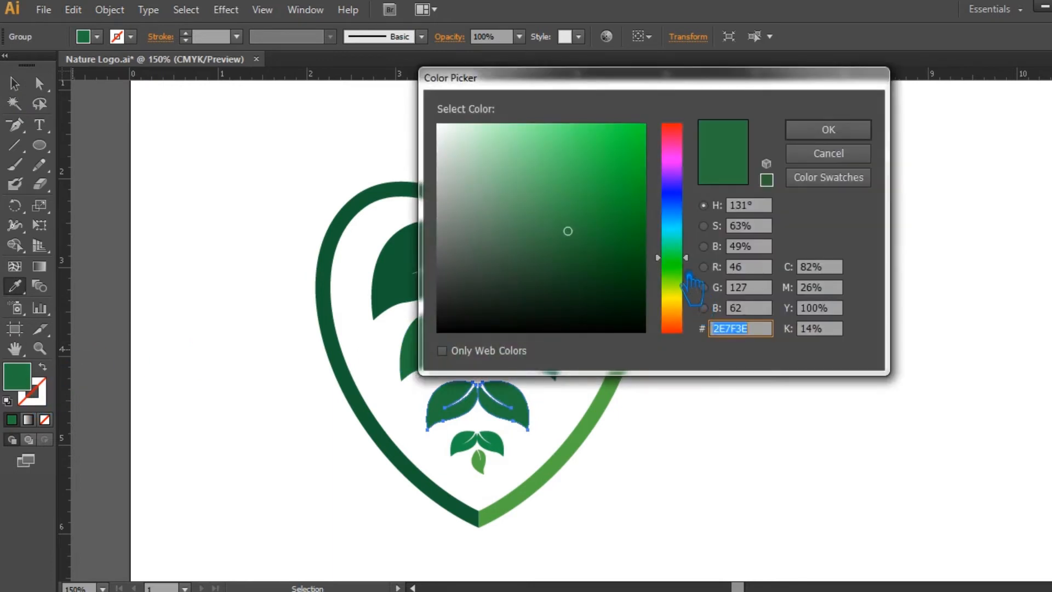
pyautogui.moveTo(588, 237); pyautogui.dragTo(646, 205)
pyautogui.click(853, 134)
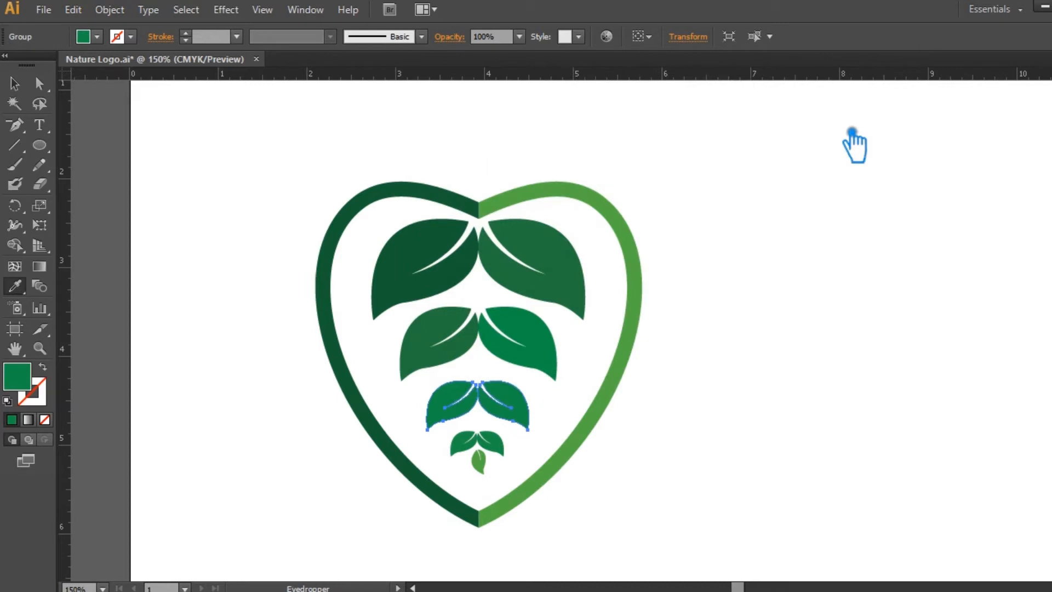
# - Match the fill of the second pair's right leaf to the third pair's adjusted green
pyautogui.press('v')
pyautogui.click(833, 265)
pyautogui.click(554, 359)
pyautogui.press('i')
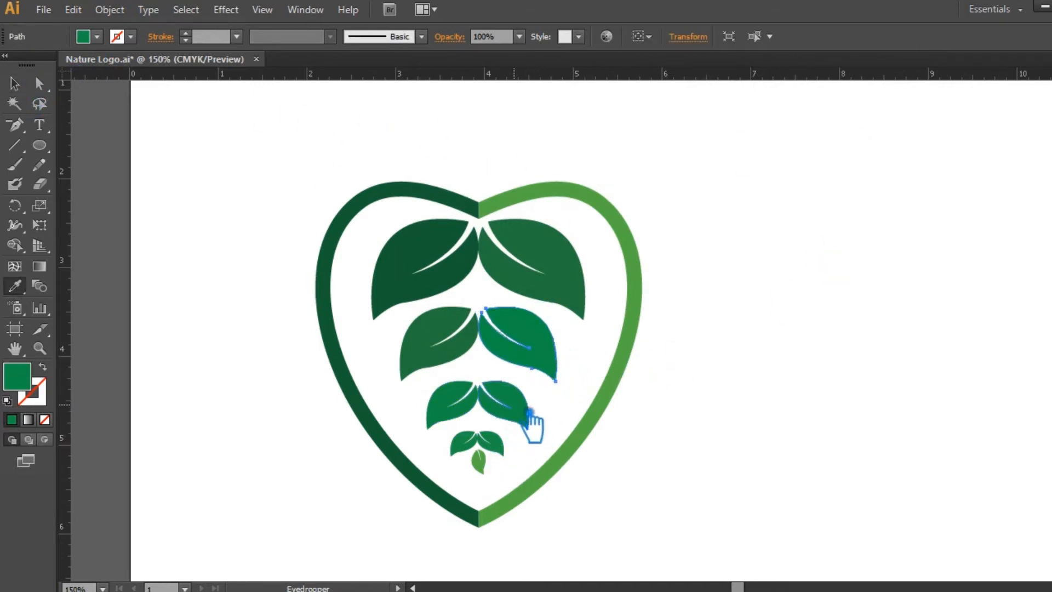
pyautogui.press('v')
pyautogui.click(907, 282)
# - Ungroup the third leaf pair and select its right leaf for colour sampling
pyautogui.rightClick(510, 403)
pyautogui.click(600, 471)
pyautogui.click(515, 420)
pyautogui.click(15, 286)
pyautogui.click(15, 84)
pyautogui.click(877, 307)
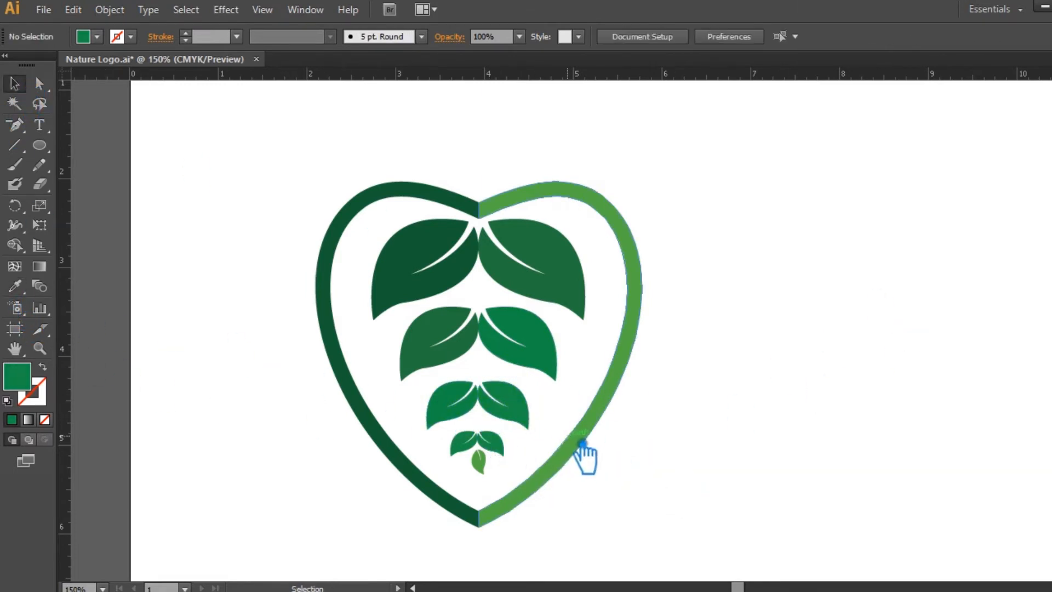
# - Try a more saturated green on the fourth leaf pair and resample the fill of the third pair's right leaf
pyautogui.click(495, 455)
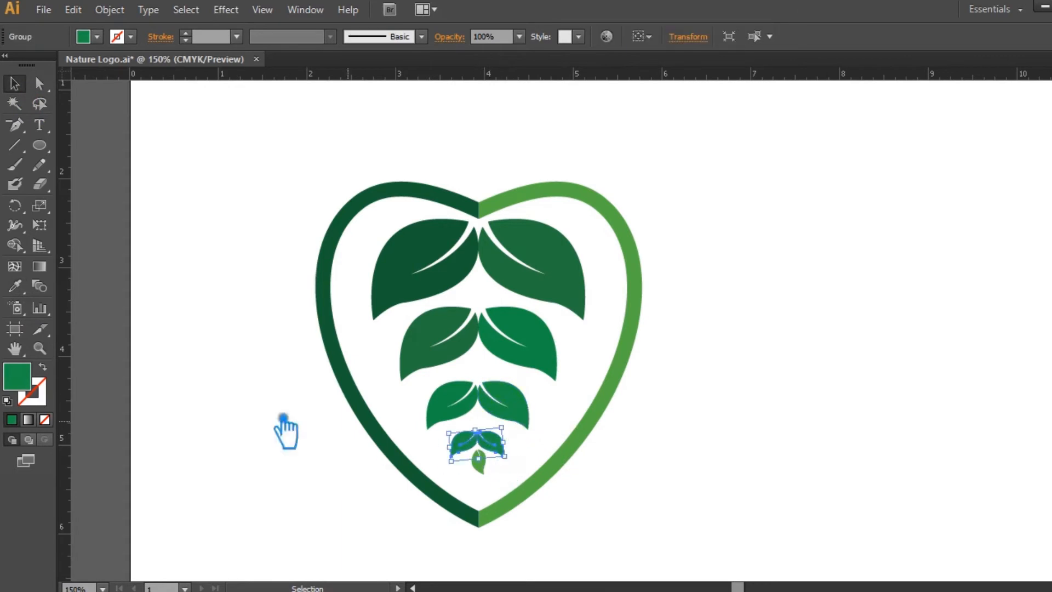
pyautogui.doubleClick(27, 381)
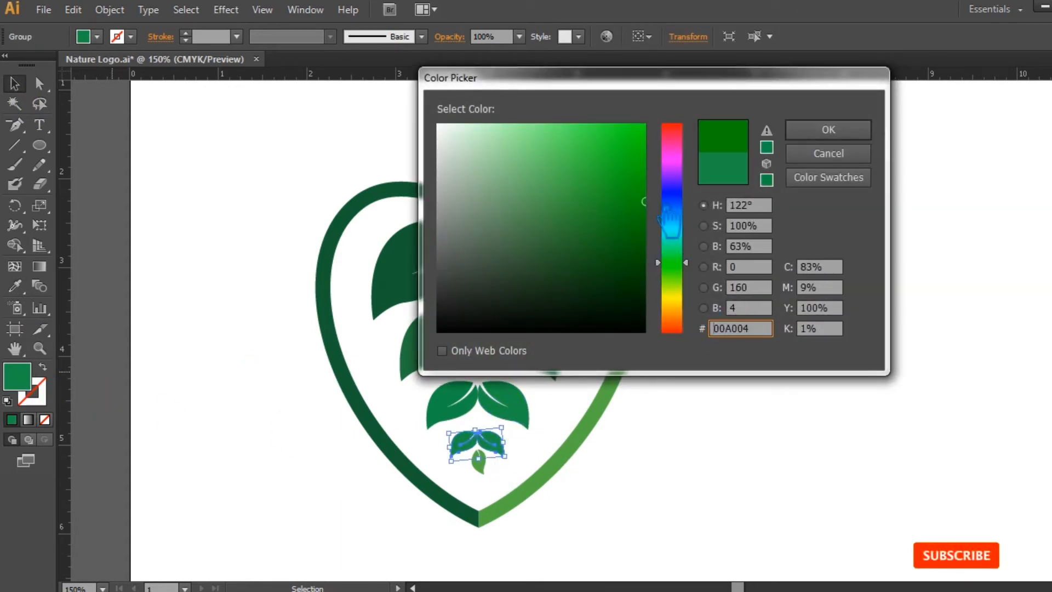
pyautogui.click(829, 153)
pyautogui.click(890, 284)
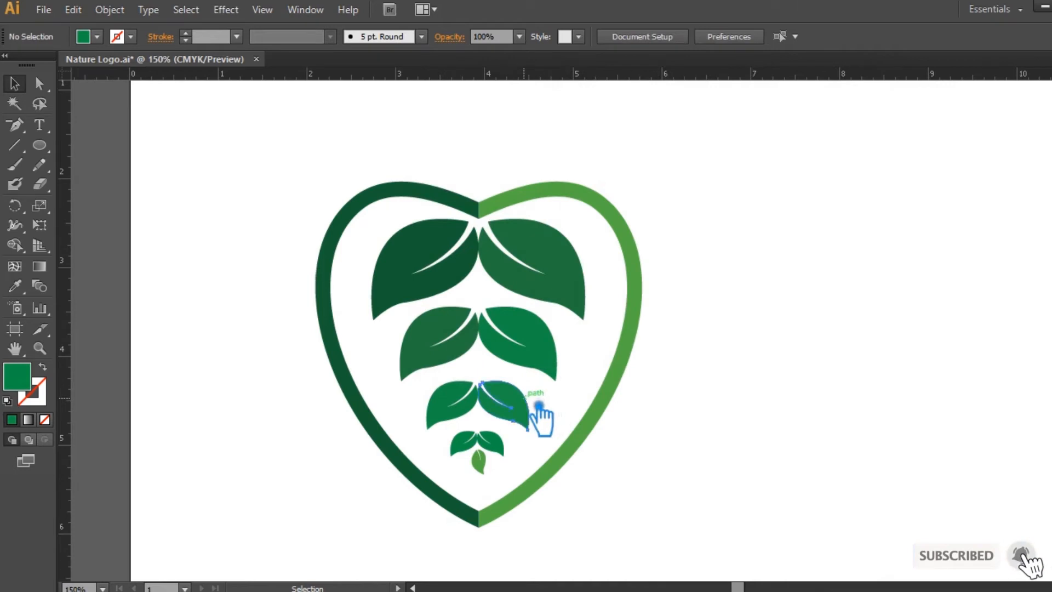
pyautogui.click(515, 414)
pyautogui.press('i')
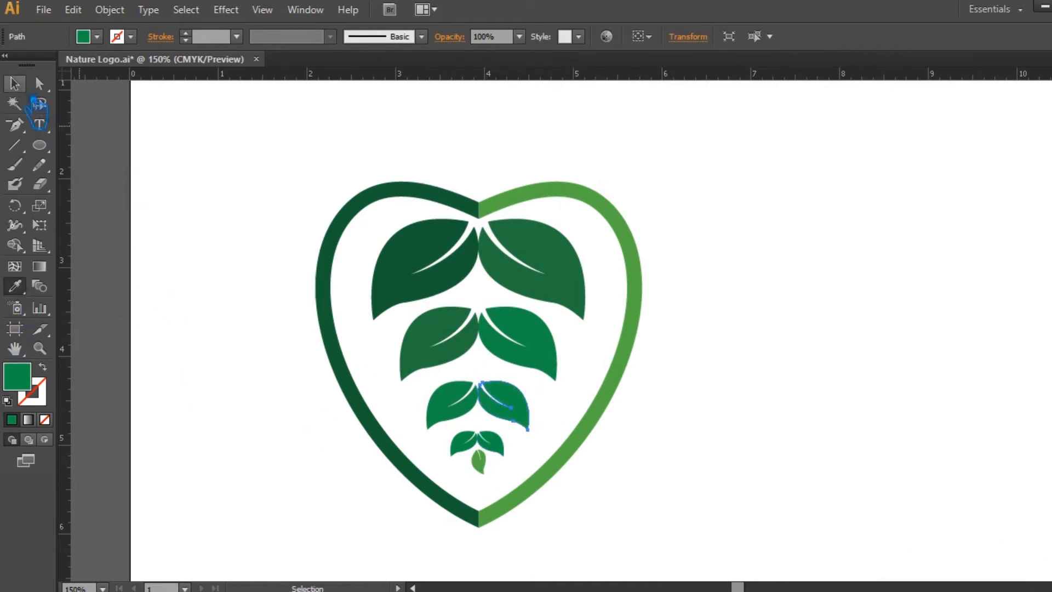
pyautogui.press('v')
pyautogui.click(823, 286)
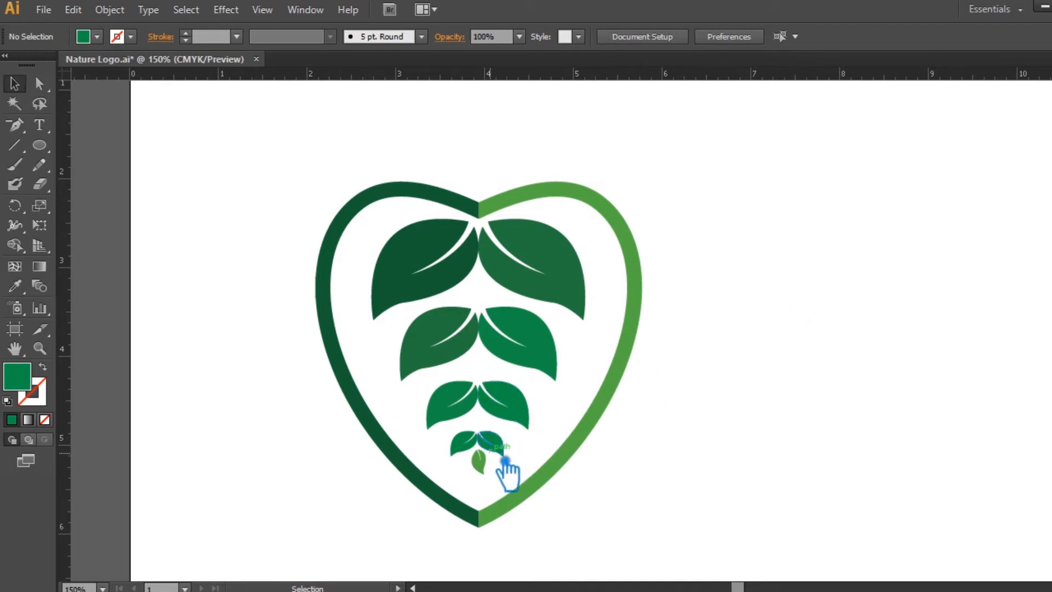
# - Ungroup the fourth leaf pair and fill its right leaf with the light green sampled from the single small leaf
pyautogui.click(503, 445)
pyautogui.rightClick(503, 445)
pyautogui.click(771, 406)
pyautogui.click(503, 446)
pyautogui.press('i')
pyautogui.click(482, 465)
pyautogui.press('v')
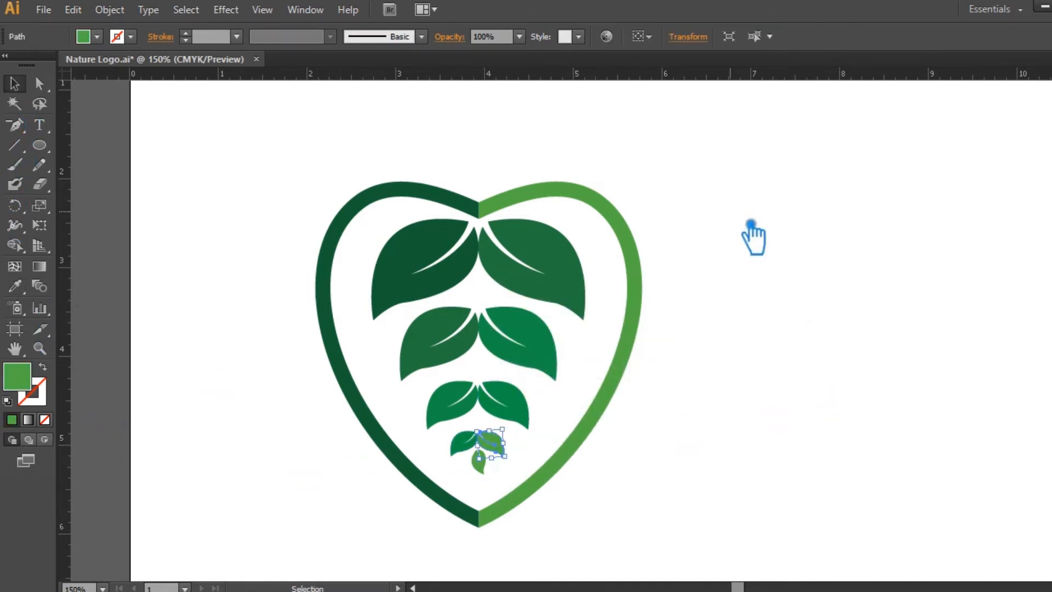
pyautogui.click(773, 247)
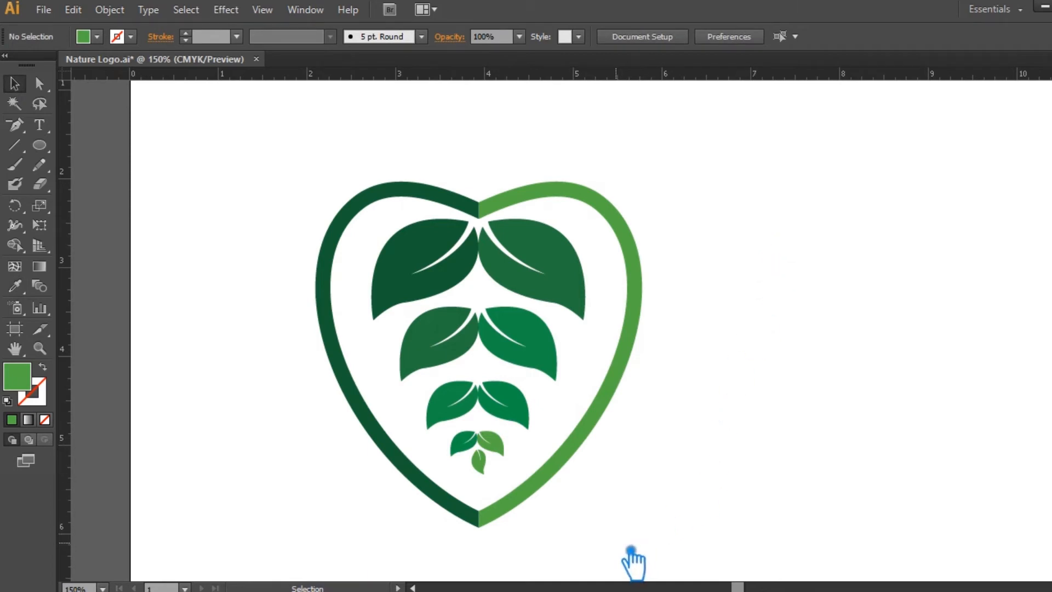
# - Try the greens sampled from both leaves of the fourth pair on the third pair's right leaf
pyautogui.hotkey('ctrl', '+')
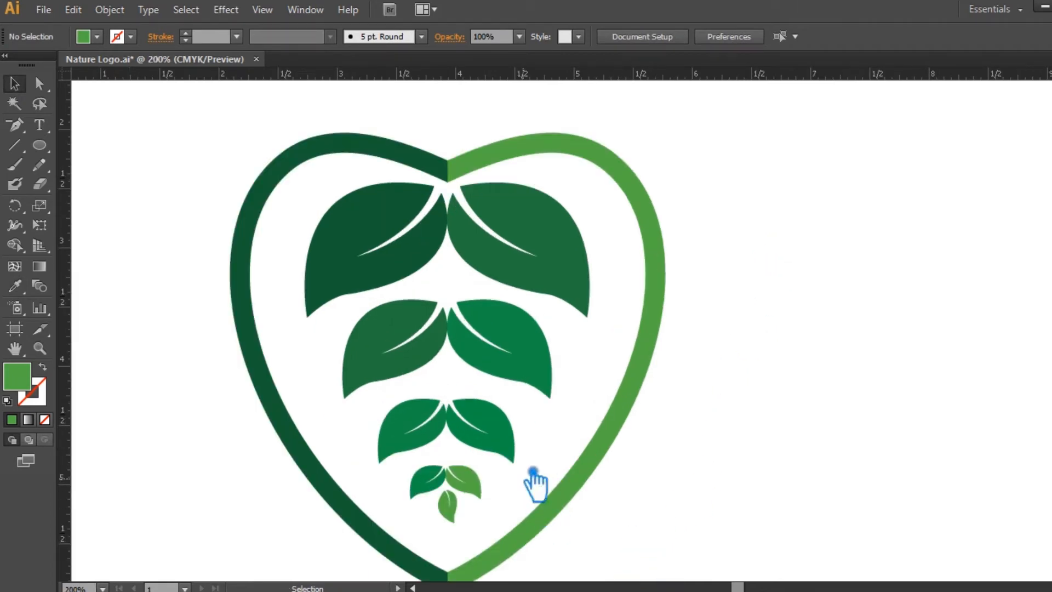
pyautogui.click(508, 444)
pyautogui.press('i')
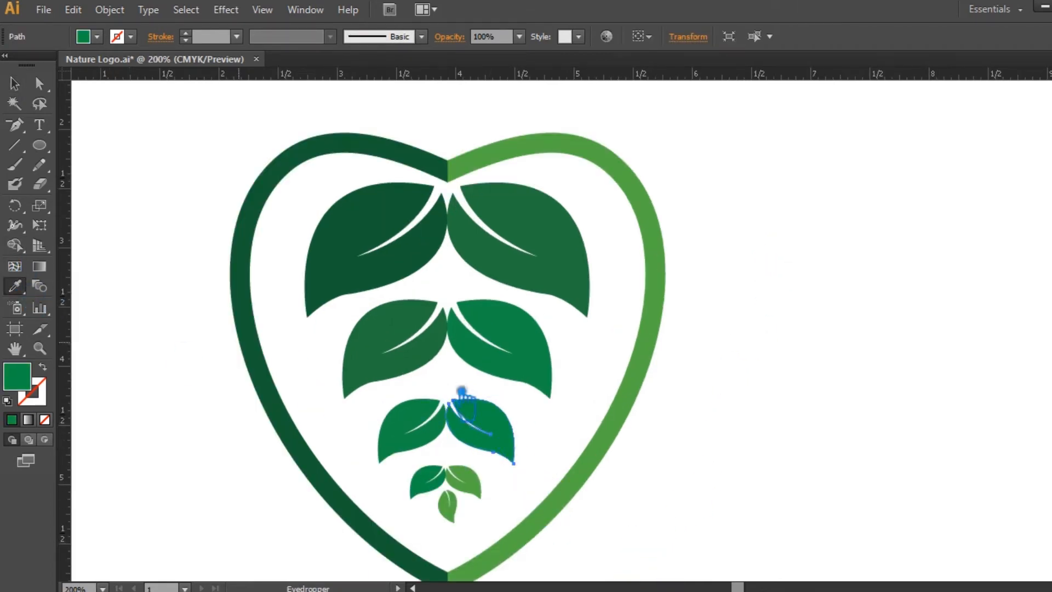
pyautogui.click(479, 484)
pyautogui.click(444, 483)
pyautogui.click(16, 85)
pyautogui.click(540, 458)
# - Select both leaves of the third pair and give them a lighter, brighter green fill
pyautogui.moveTo(539, 457); pyautogui.dragTo(386, 417)
pyautogui.doubleClick(33, 390)
pyautogui.click(685, 259)
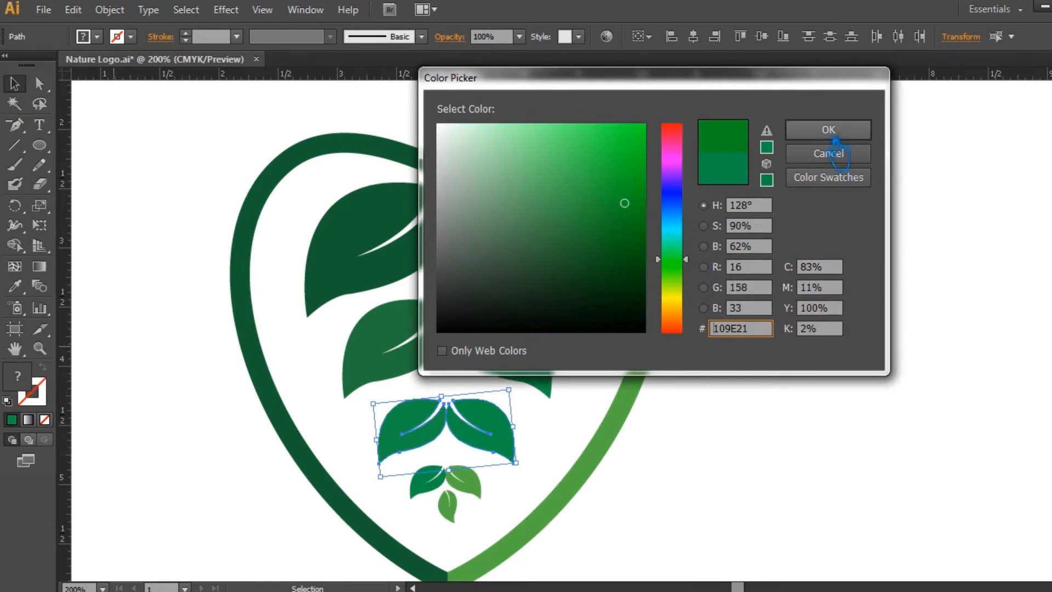
pyautogui.click(629, 185)
pyautogui.click(861, 134)
pyautogui.click(528, 435)
# - Fill the third pair's right leaf with the light green sampled from the fourth pair's right leaf
pyautogui.click(496, 447)
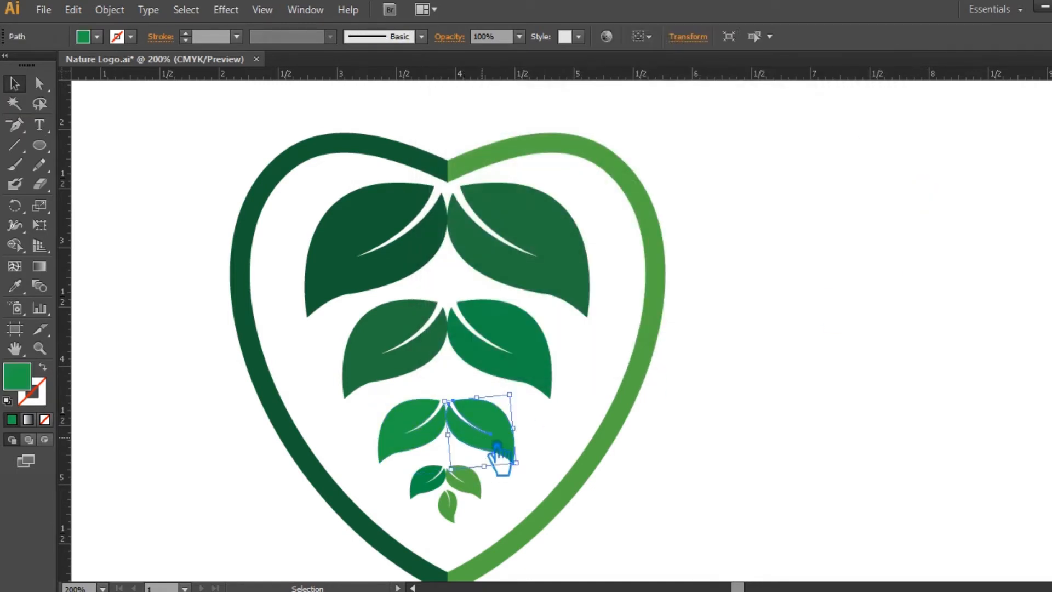
pyautogui.press('i')
pyautogui.click(484, 487)
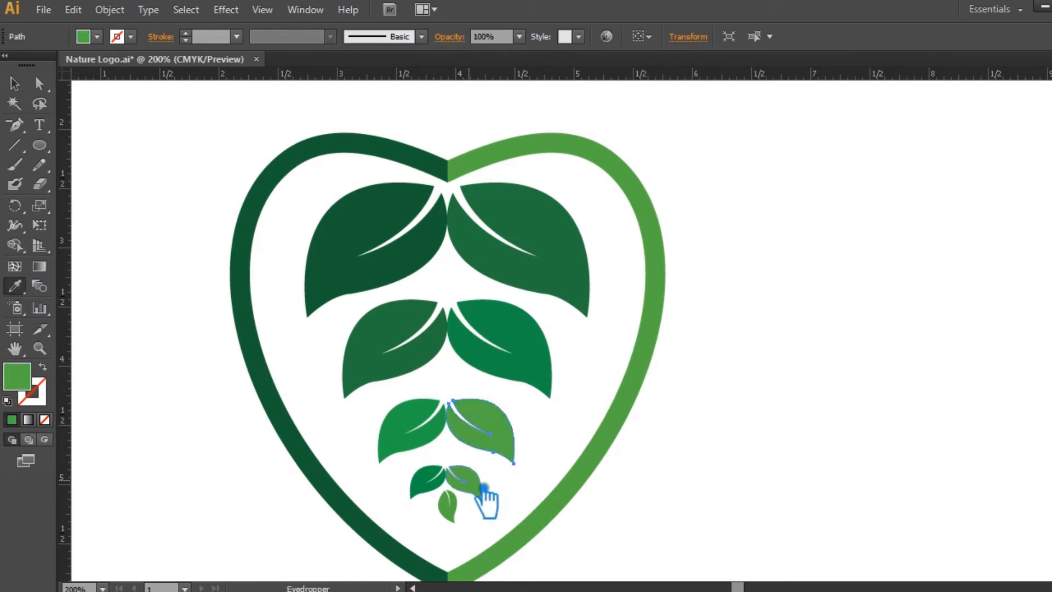
pyautogui.press('y')
pyautogui.click(963, 364)
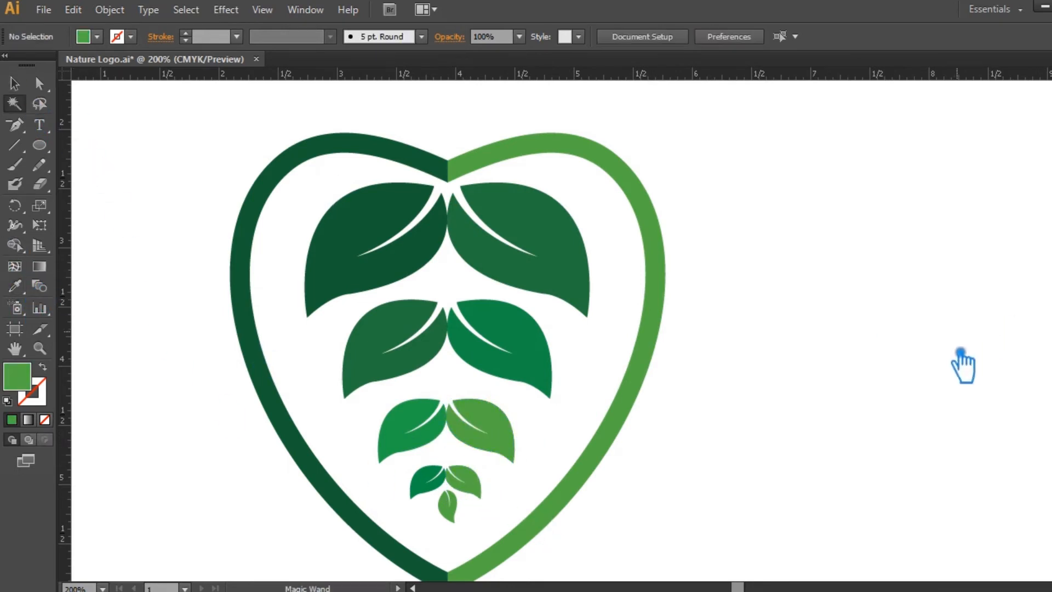
# - Give the fourth pair's right leaf a lighter, more yellowish green fill
pyautogui.click(498, 500)
pyautogui.press('v')
pyautogui.click(820, 291)
pyautogui.click(484, 485)
pyautogui.click(23, 295)
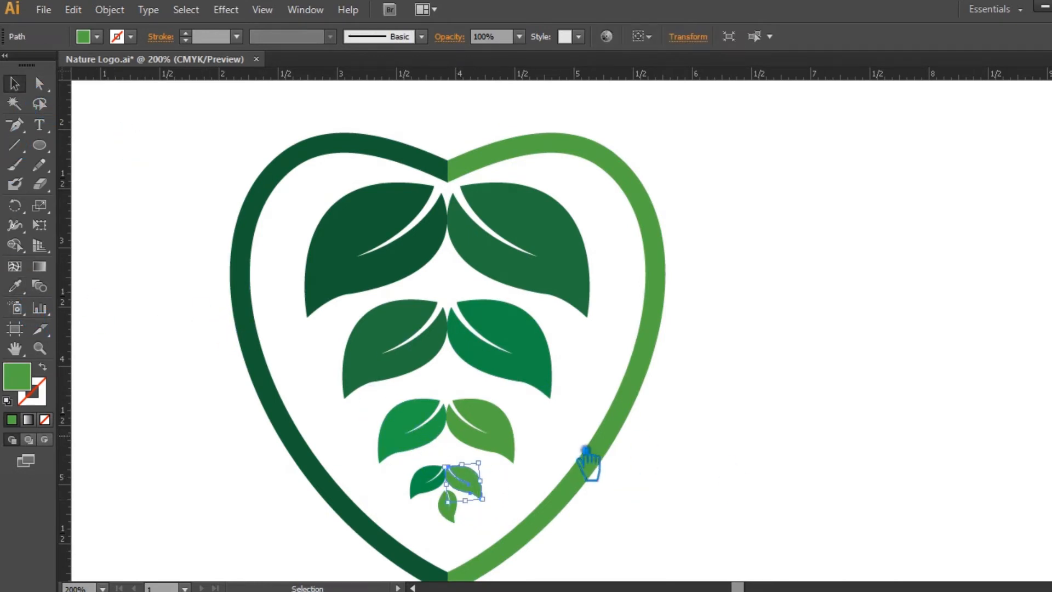
pyautogui.doubleClick(39, 386)
pyautogui.moveTo(678, 241); pyautogui.dragTo(679, 284)
pyautogui.click(630, 164)
pyautogui.click(828, 130)
pyautogui.click(838, 224)
# - Fill the single small leaf with the yellowish green sampled from the fourth pair's right leaf
pyautogui.click(450, 513)
pyautogui.press('i')
pyautogui.click(514, 467)
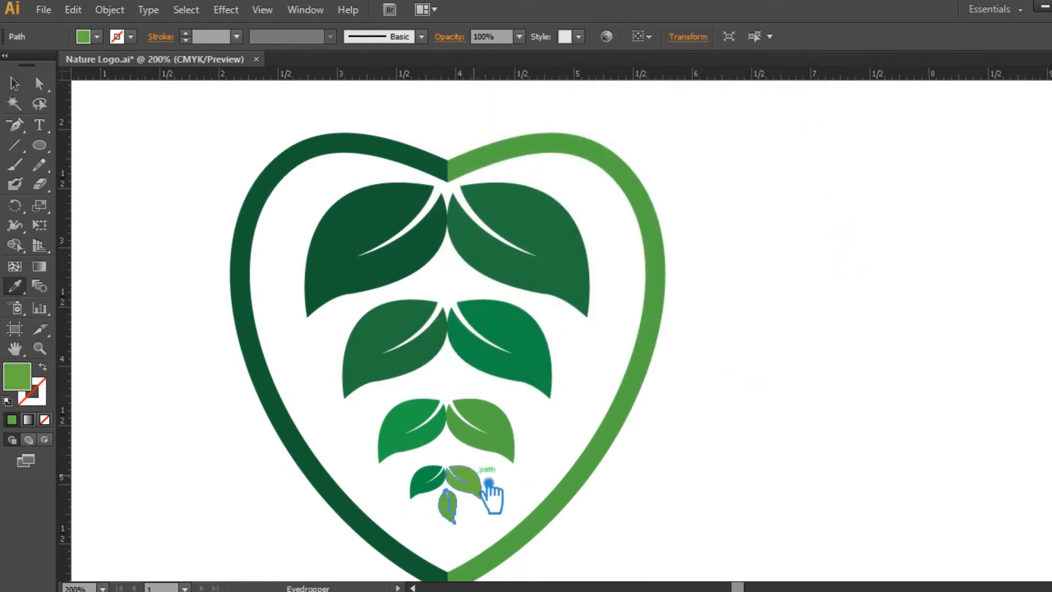
pyautogui.press('v')
pyautogui.click(142, 133)
# - Fill the fourth pair's left leaf with the green sampled from the third pair's left leaf and shift it slightly toward a warmer green
pyautogui.moveTo(815, 355); pyautogui.dragTo(795, 304)
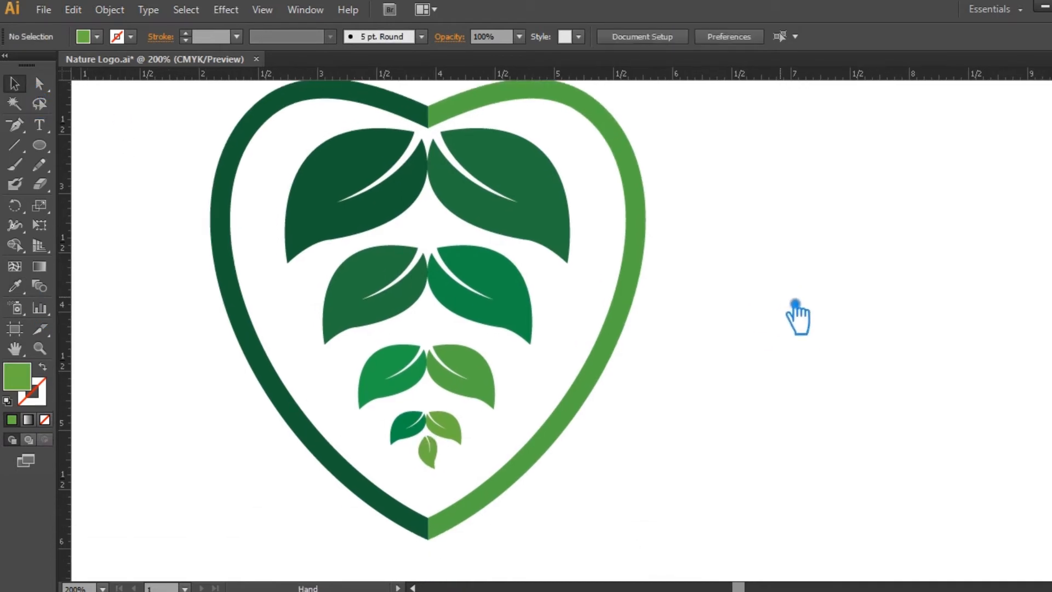
pyautogui.click(419, 430)
pyautogui.press('i')
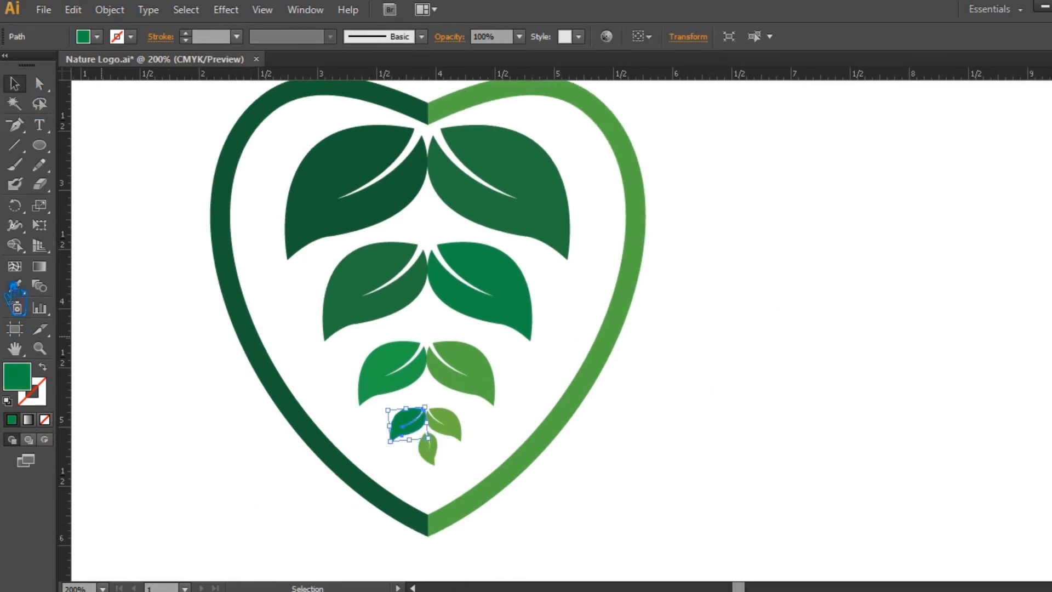
pyautogui.click(399, 378)
pyautogui.doubleClick(21, 380)
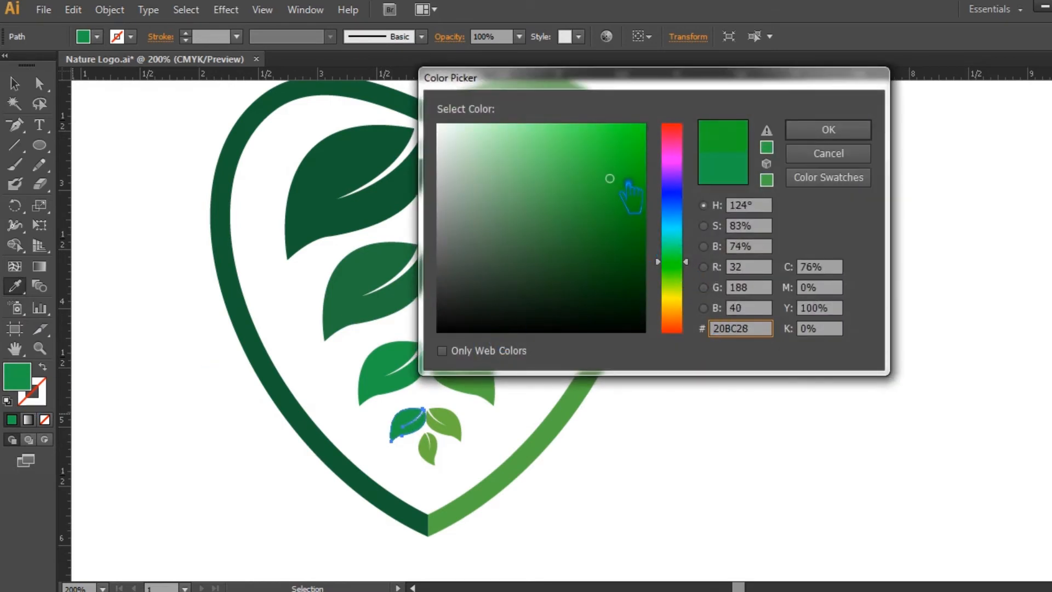
pyautogui.click(820, 126)
pyautogui.click(871, 317)
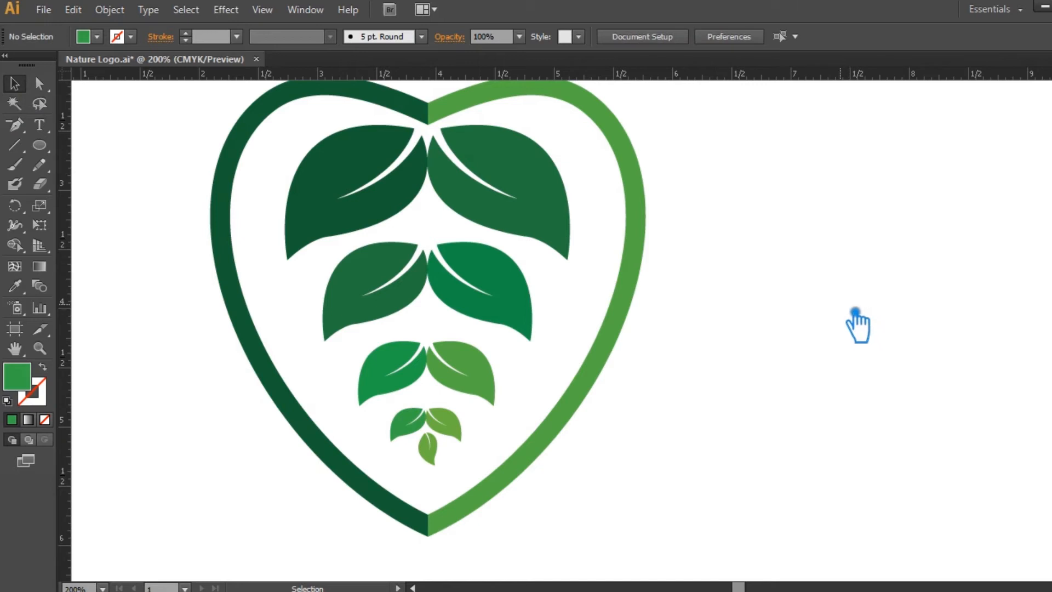
# - Group the heart outline and all leaves, and scale the group down proportionally about its centre to about 2.3 inches wide
pyautogui.hotkey('ctrl', '-')
pyautogui.hscroll(2, 812, 402)
pyautogui.moveTo(617, 553); pyautogui.dragTo(188, 110)
pyautogui.click(739, 247)
pyautogui.moveTo(603, 526); pyautogui.dragTo(147, 114)
pyautogui.hotkey('ctrl', 'g')
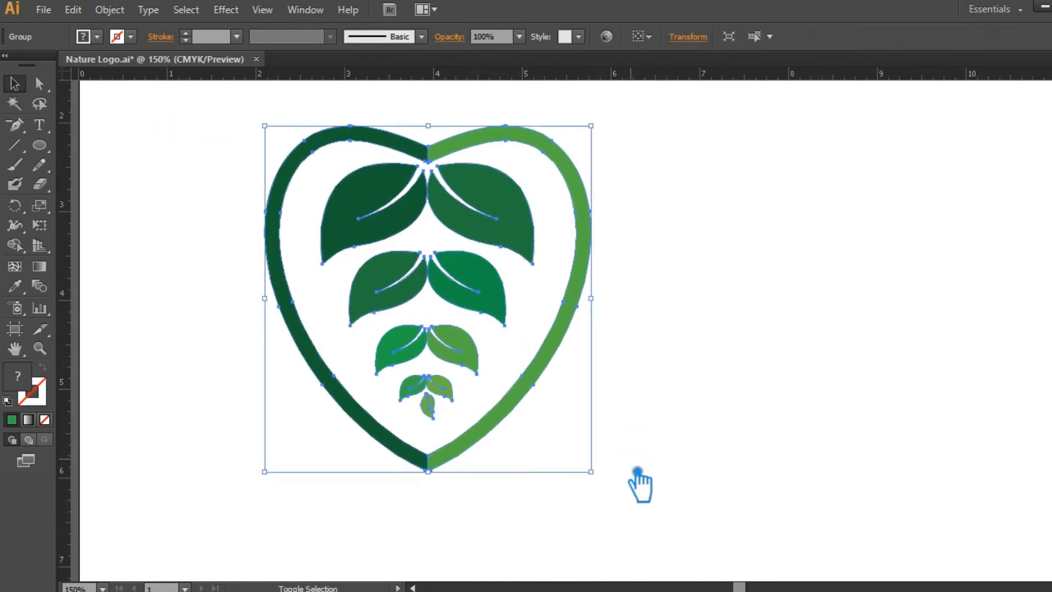
pyautogui.moveTo(605, 470); pyautogui.dragTo(530, 408)
pyautogui.click(692, 370)
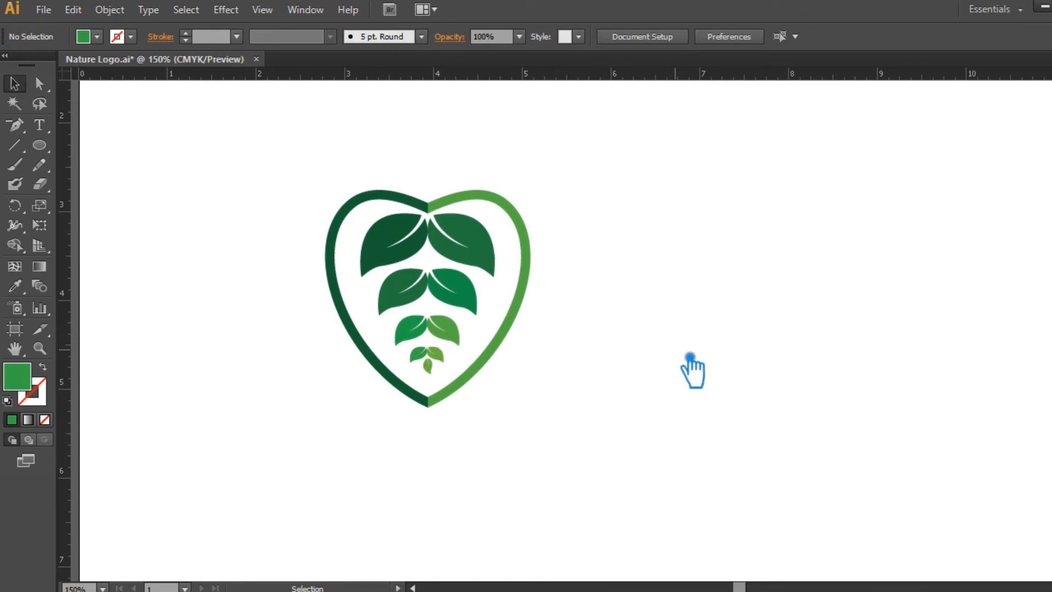
# - Ungroup the emblem and nudge both leaves of the second pair slightly down
pyautogui.rightClick(450, 292)
pyautogui.click(570, 380)
pyautogui.click(469, 299)
pyautogui.keyDown('shift'); pyautogui.click(416, 296); pyautogui.keyUp('shift')
pyautogui.hotkey('ctrl', 'g')
pyautogui.press('a')
pyautogui.press('v')
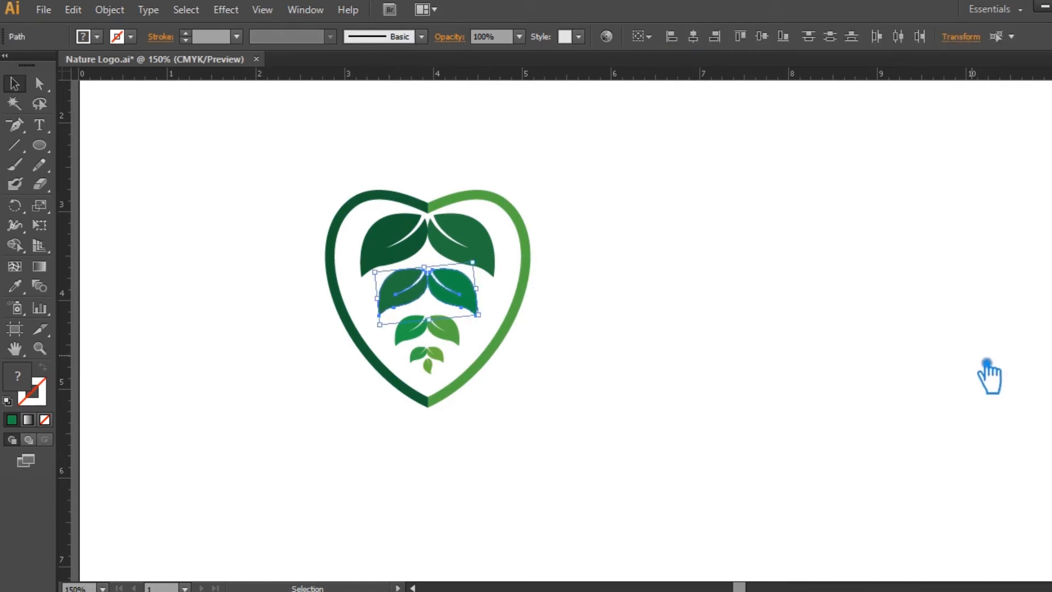
pyautogui.click(985, 360)
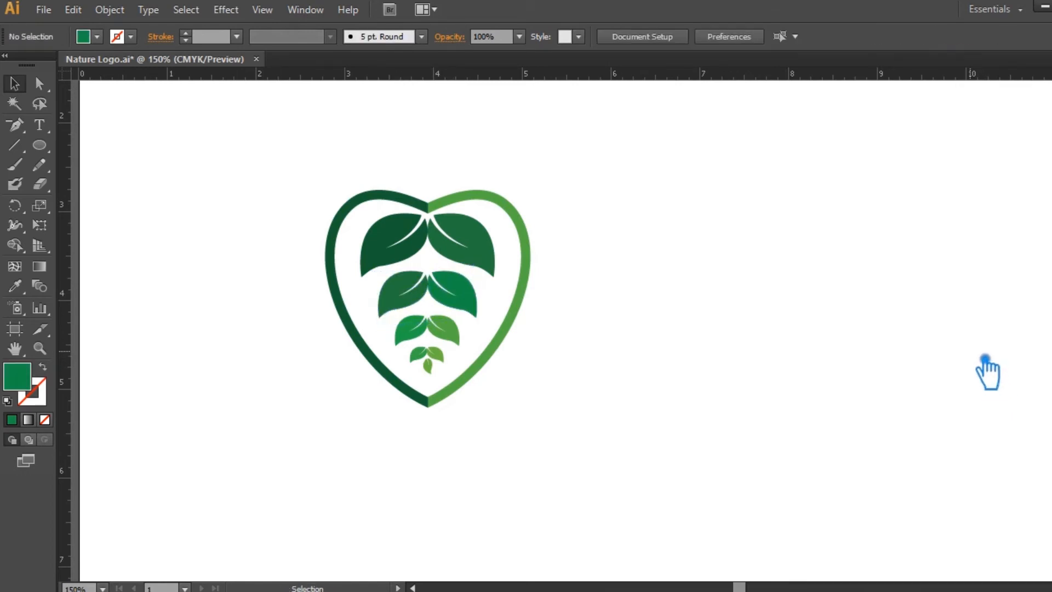
# - Group the heart outline and all leaves again and save the file
pyautogui.moveTo(700, 486); pyautogui.dragTo(214, 170)
pyautogui.press('a')
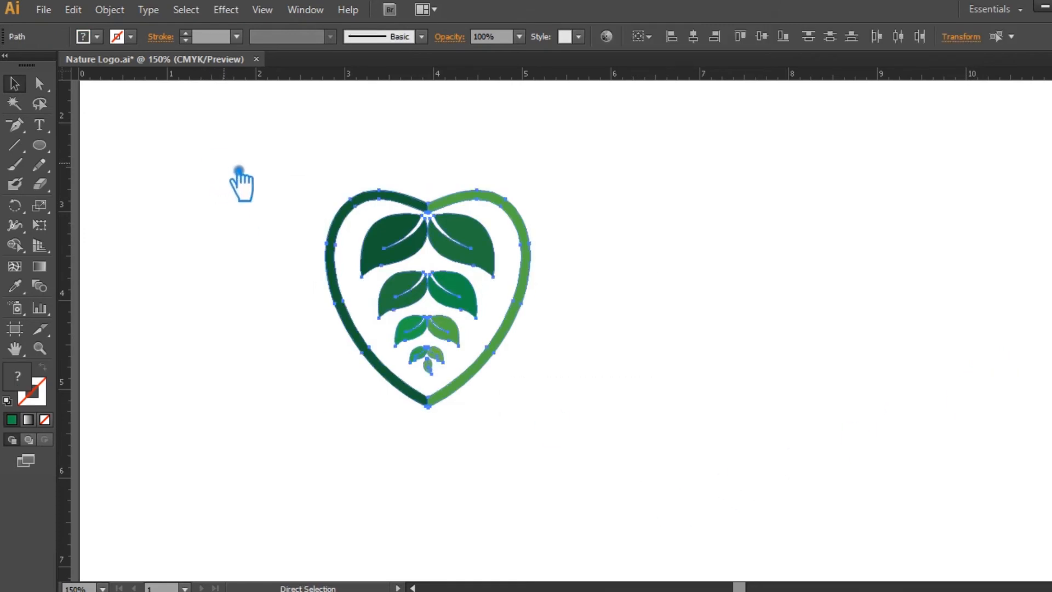
pyautogui.click(771, 270)
# - Add the text "Natural Heart" below the heart emblem in Pattaya-Regular at 72 pt
pyautogui.press('t')
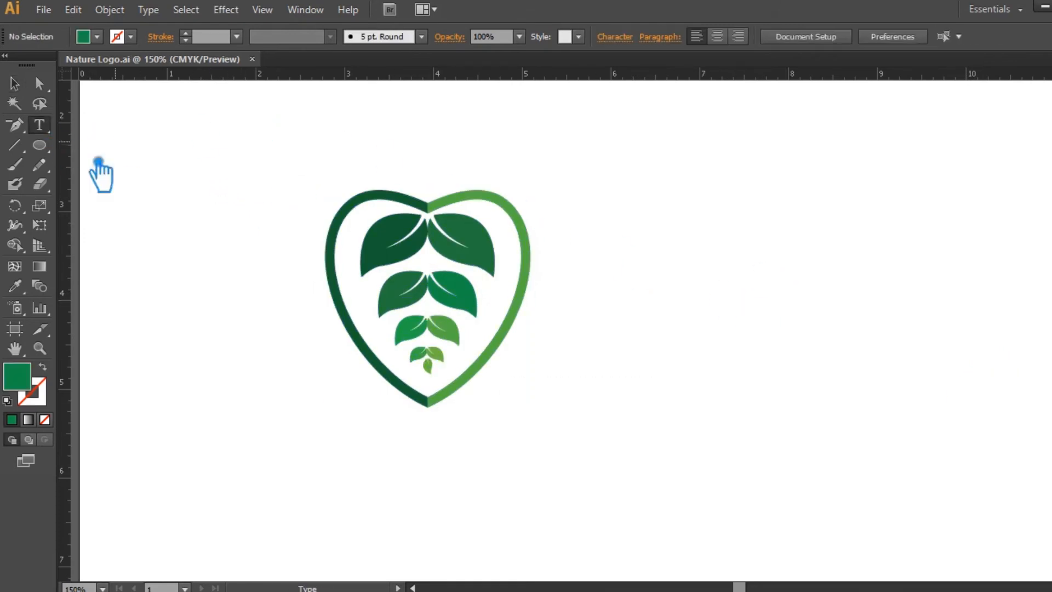
pyautogui.click(282, 498)
pyautogui.click(774, 36)
pyautogui.click(778, 329)
pyautogui.write('Natural')
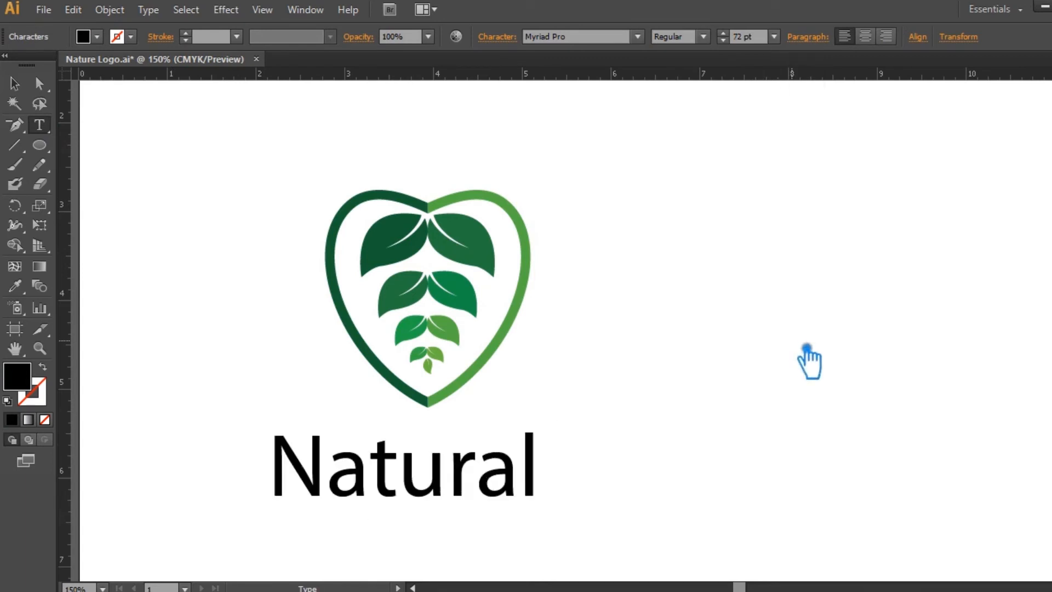
pyautogui.write(' He')
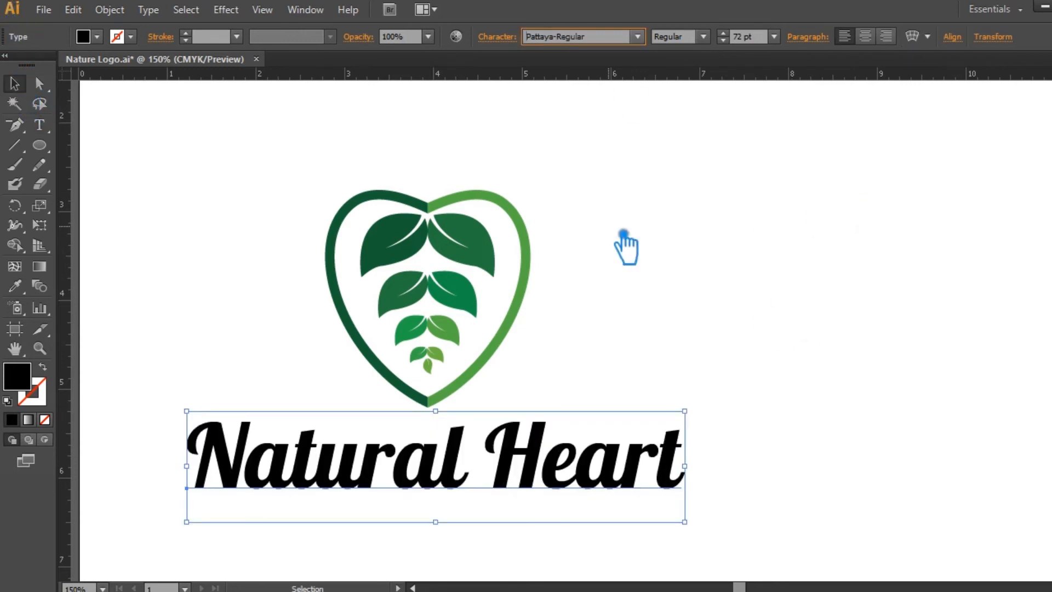
pyautogui.click(630, 249)
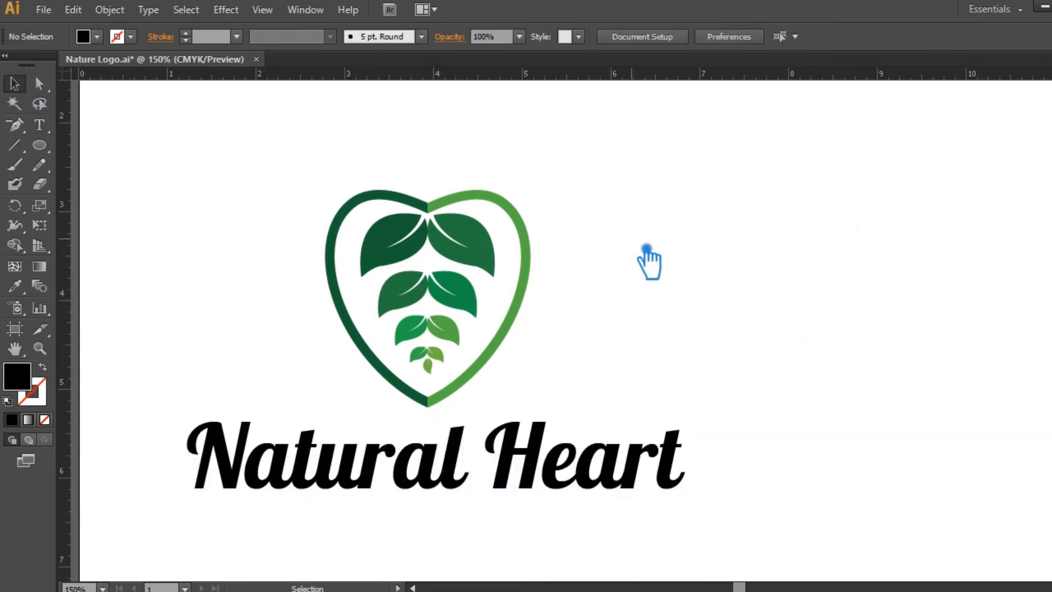
# - Fill the "Natural Heart" text with the darkest green sampled from the top pair's left leaf
pyautogui.click(580, 472)
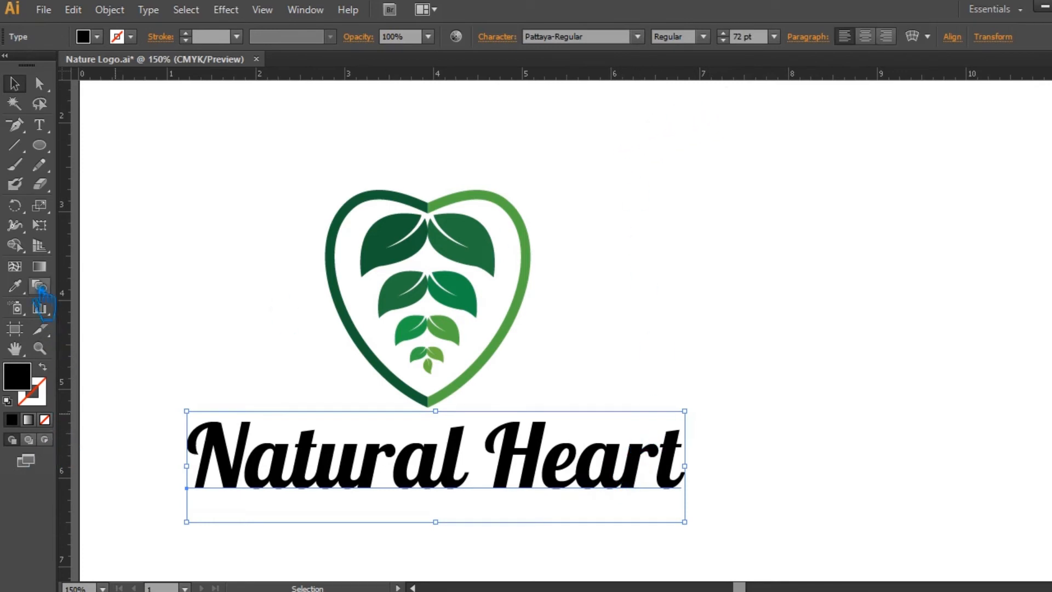
pyautogui.click(15, 285)
pyautogui.click(487, 254)
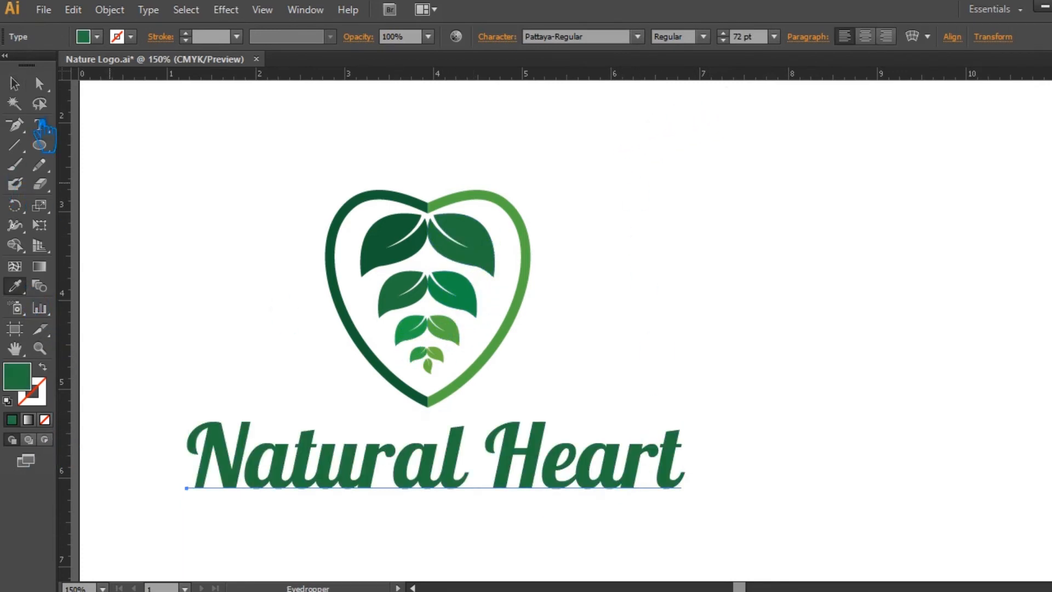
pyautogui.click(21, 291)
pyautogui.click(390, 237)
# - Recolor only the word "Heart" with a light yellowish green sampled from the emblem's smaller leaves
pyautogui.click(48, 129)
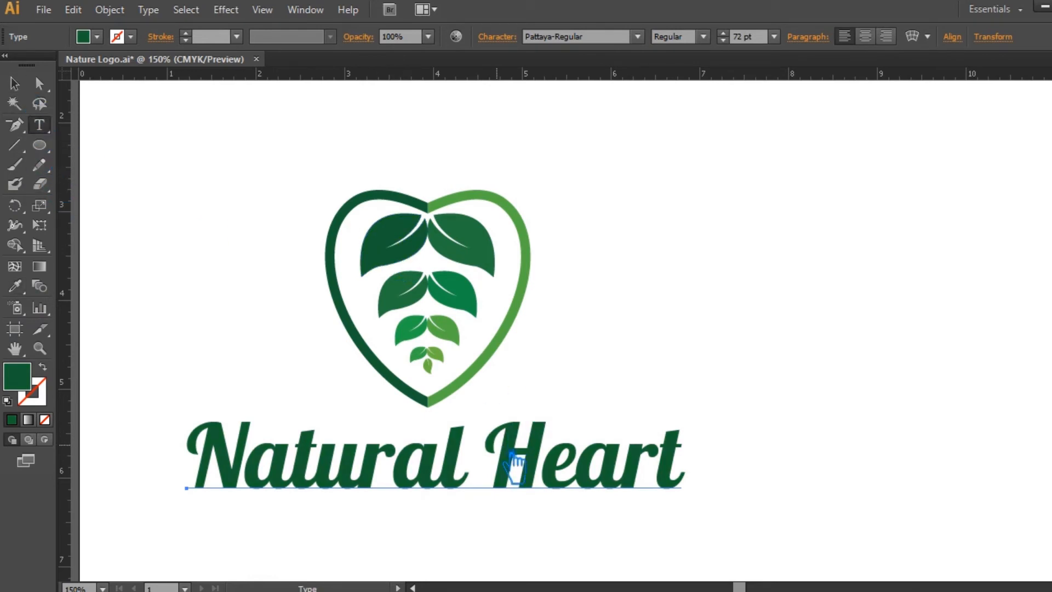
pyautogui.moveTo(513, 454); pyautogui.dragTo(723, 484)
pyautogui.click(15, 286)
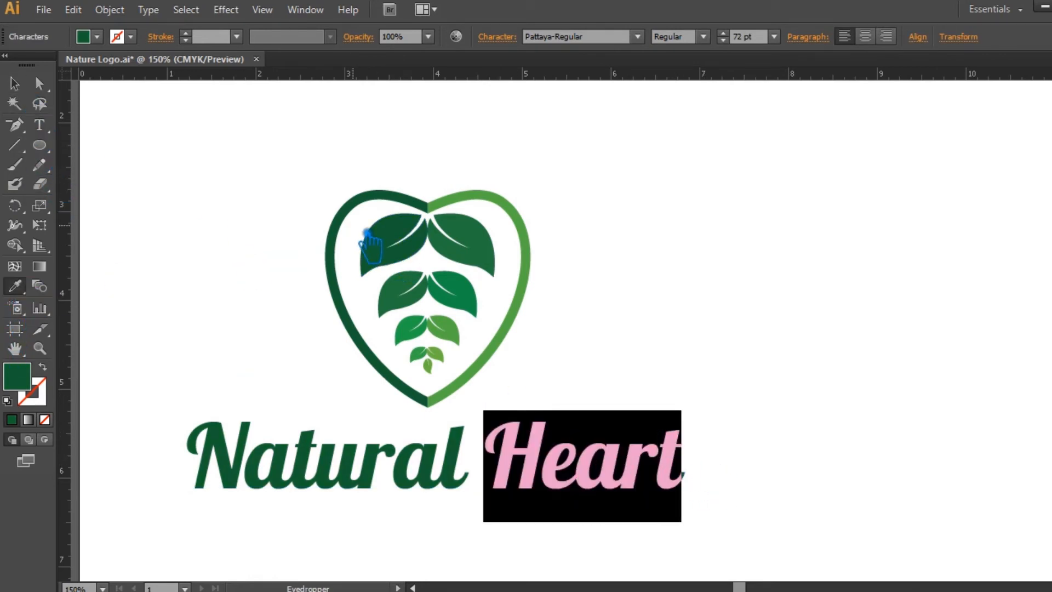
pyautogui.click(461, 343)
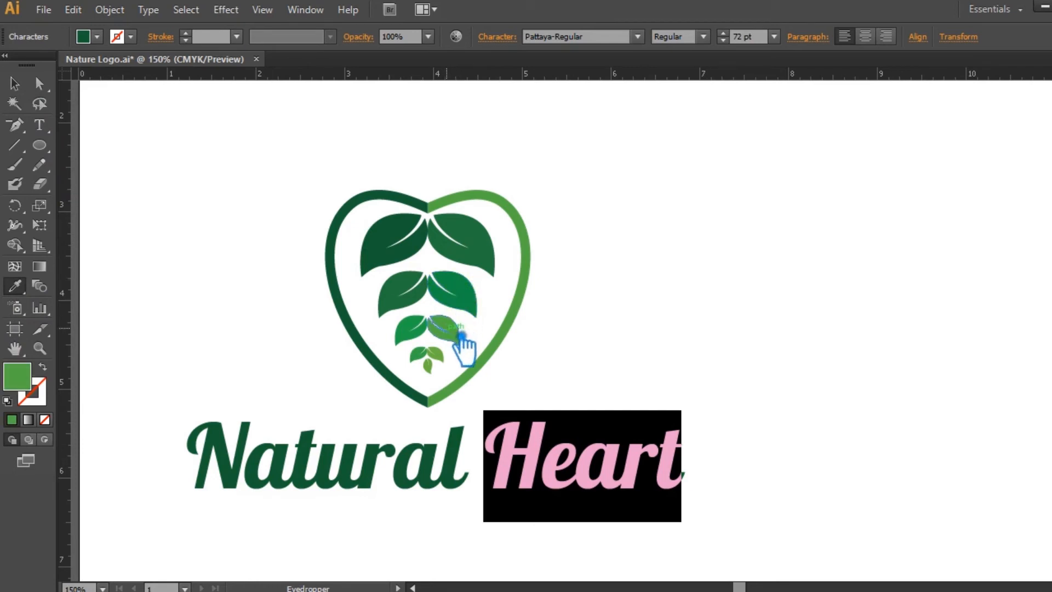
pyautogui.click(14, 83)
pyautogui.click(780, 367)
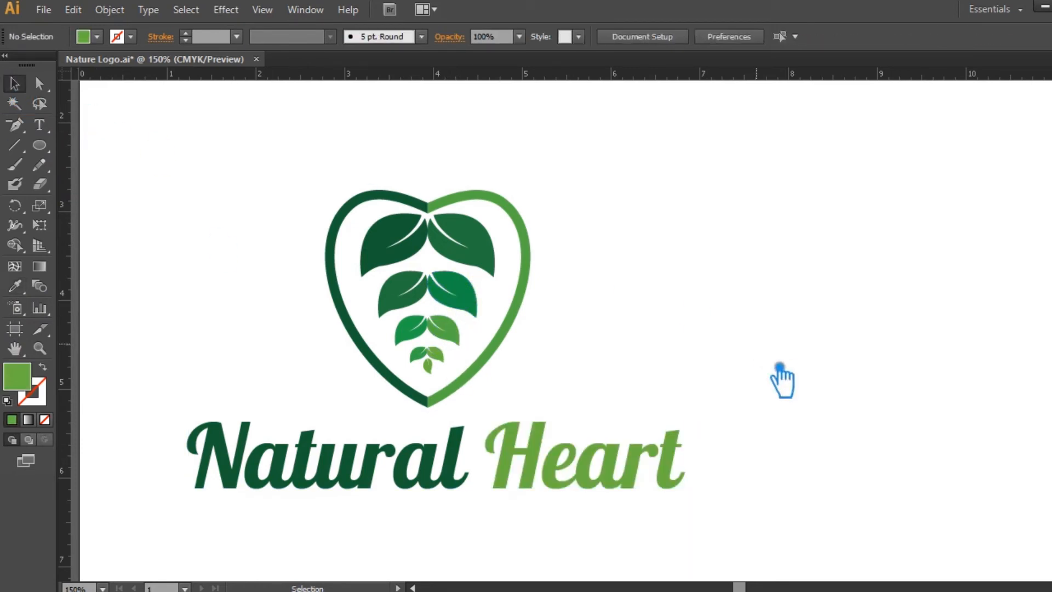
# - Align the heart emblem and the "Natural Heart" text to a common horizontal centre
pyautogui.moveTo(705, 529); pyautogui.dragTo(242, 216)
pyautogui.click(543, 36)
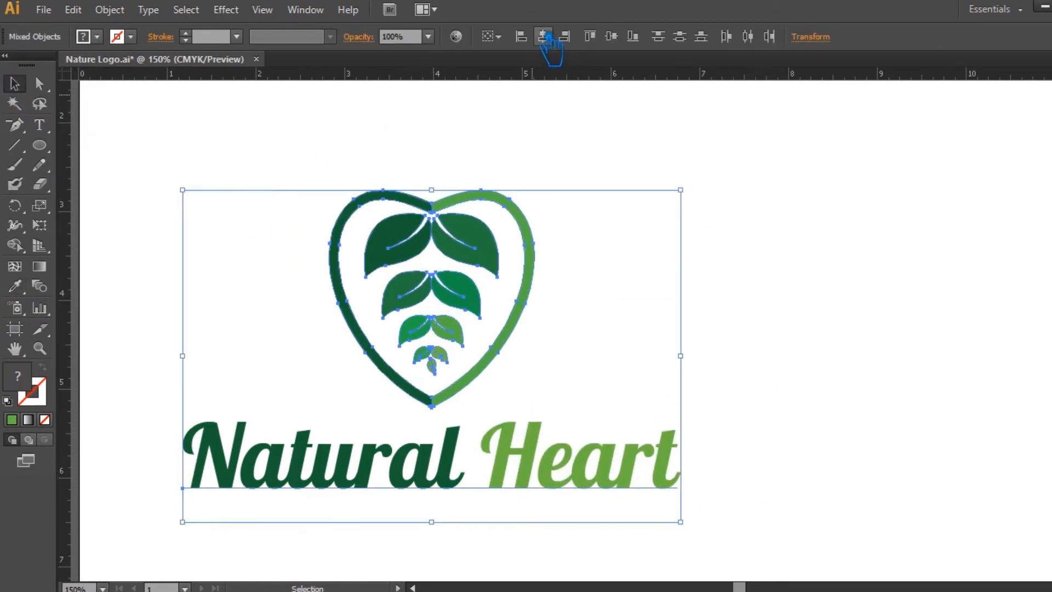
pyautogui.click(825, 318)
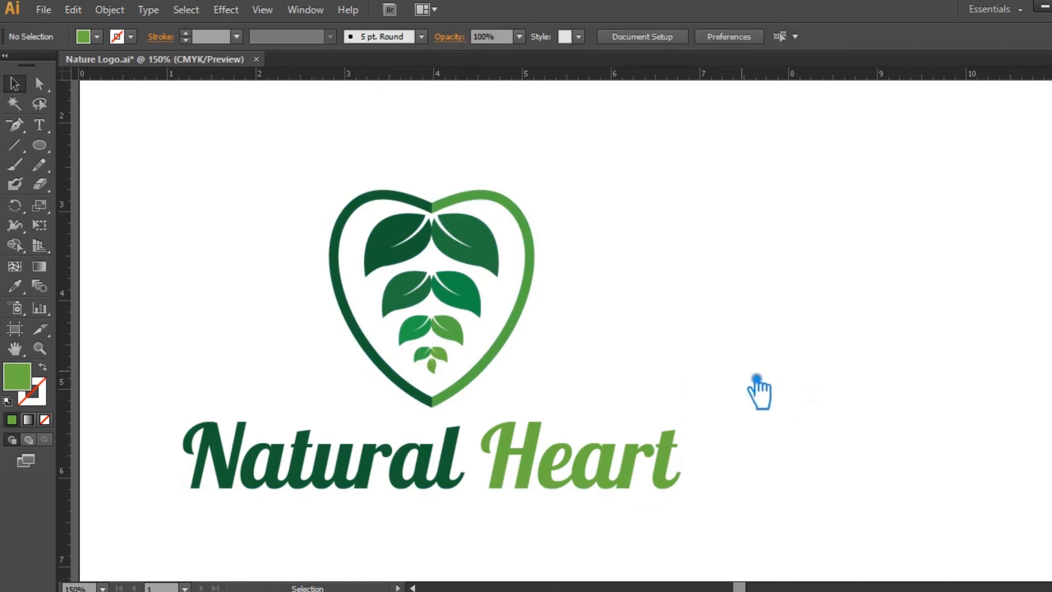
# - Move the emblem and text together toward the middle of the artboard and save the file
pyautogui.hotkey('ctrl', '1')
pyautogui.moveTo(711, 465); pyautogui.dragTo(460, 294)
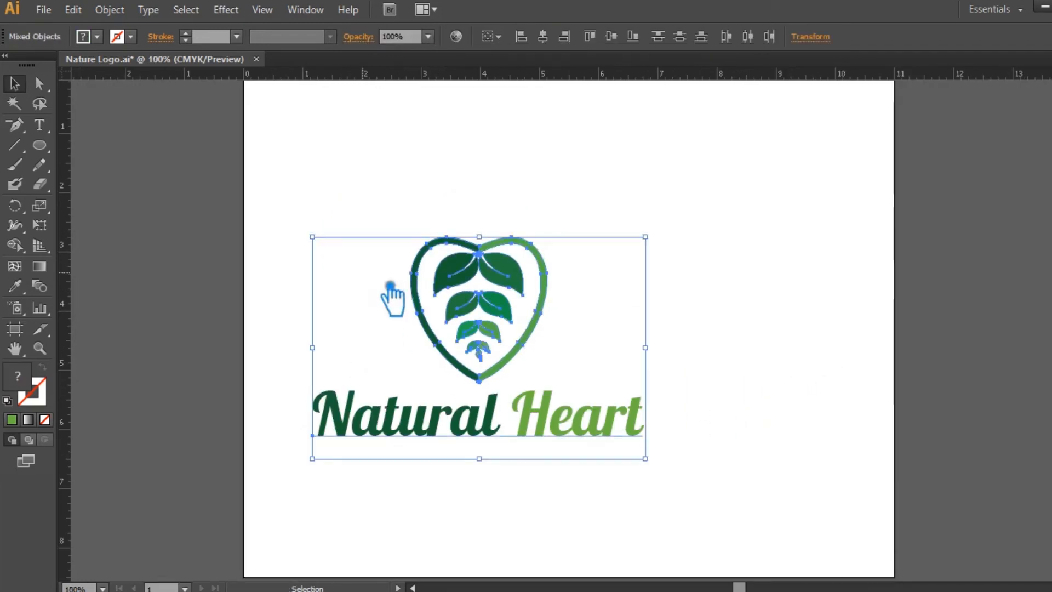
pyautogui.moveTo(541, 388); pyautogui.dragTo(587, 348)
pyautogui.click(712, 446)
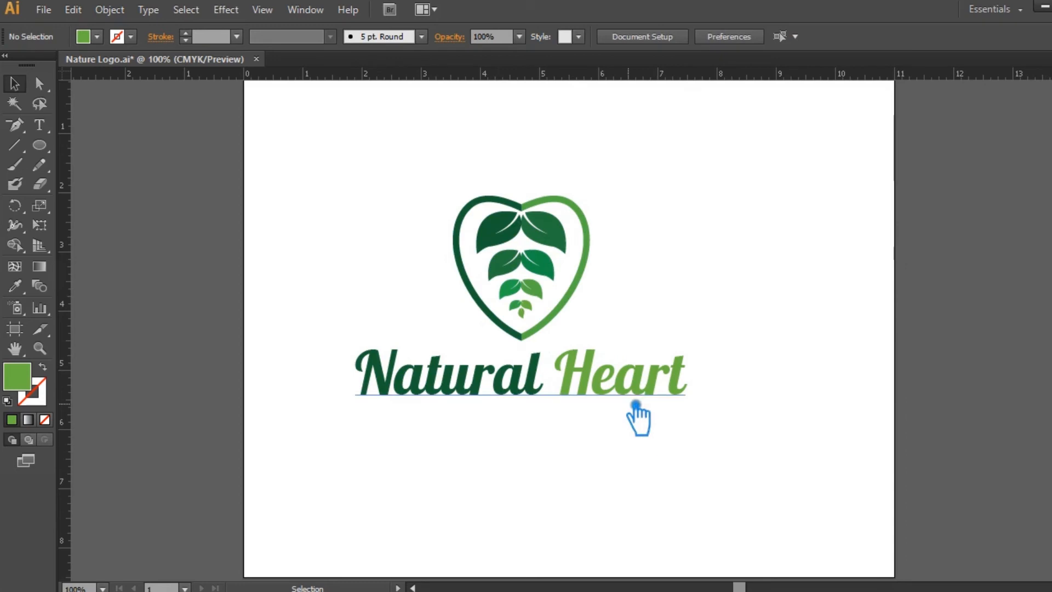
pyautogui.hotkey('ctrl', 's')
# - Enlarge the "Natural Heart" text to 96 pt
pyautogui.click(39, 125)
pyautogui.press('v')
pyautogui.click(534, 366)
pyautogui.click(743, 36)
pyautogui.scroll(8, 743, 37)
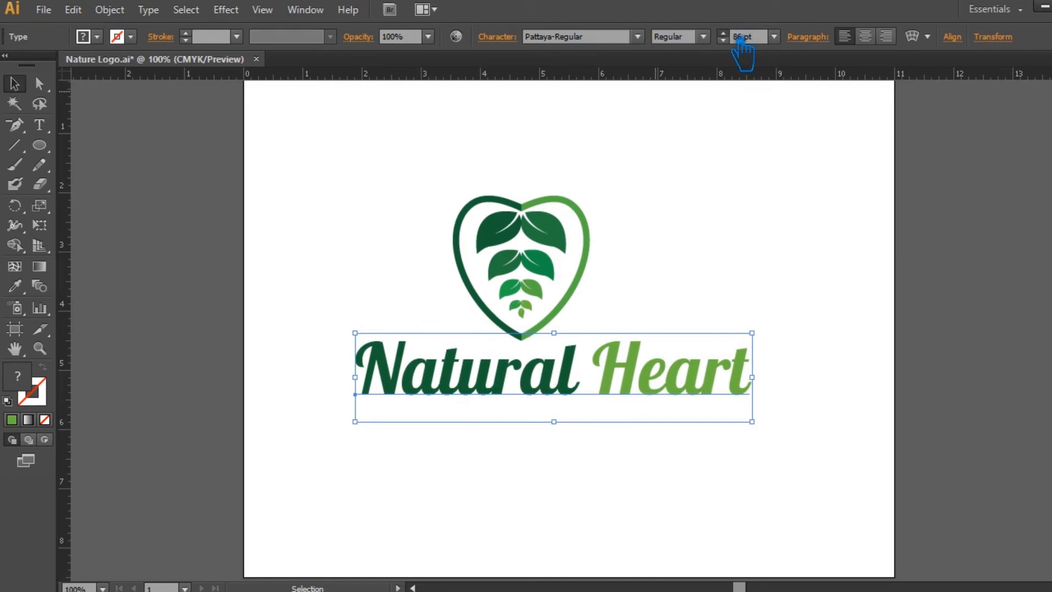
pyautogui.scroll(10, 743, 36)
# - Centre the heart emblem horizontally over the enlarged "Natural Heart" text
pyautogui.moveTo(862, 458); pyautogui.dragTo(436, 266)
pyautogui.click(545, 36)
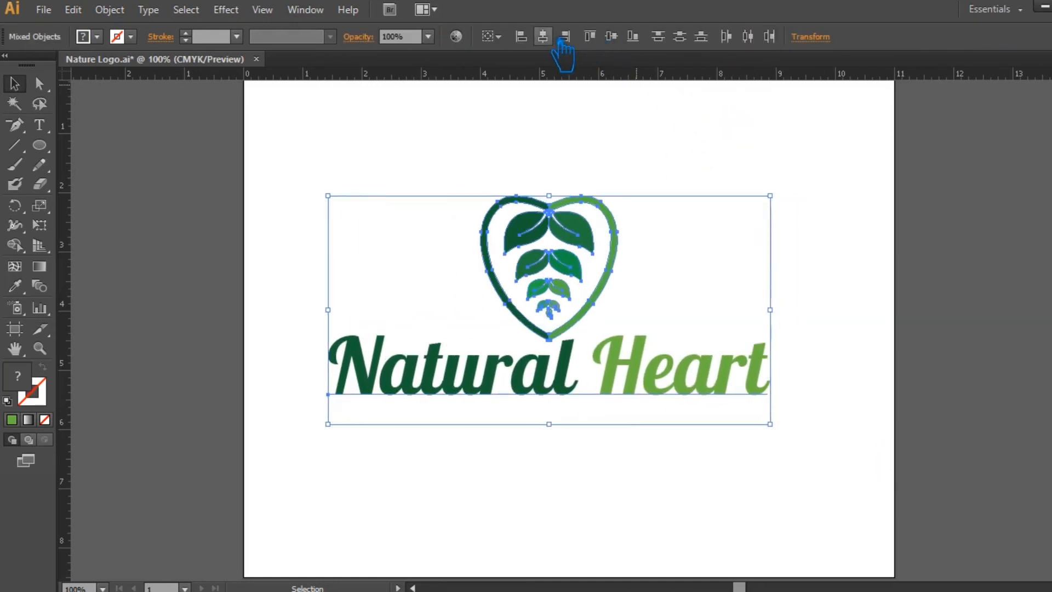
pyautogui.click(806, 288)
# - Move the "Natural Heart" text down to leave a small gap below the heart's tip, and save the file
pyautogui.click(630, 386)
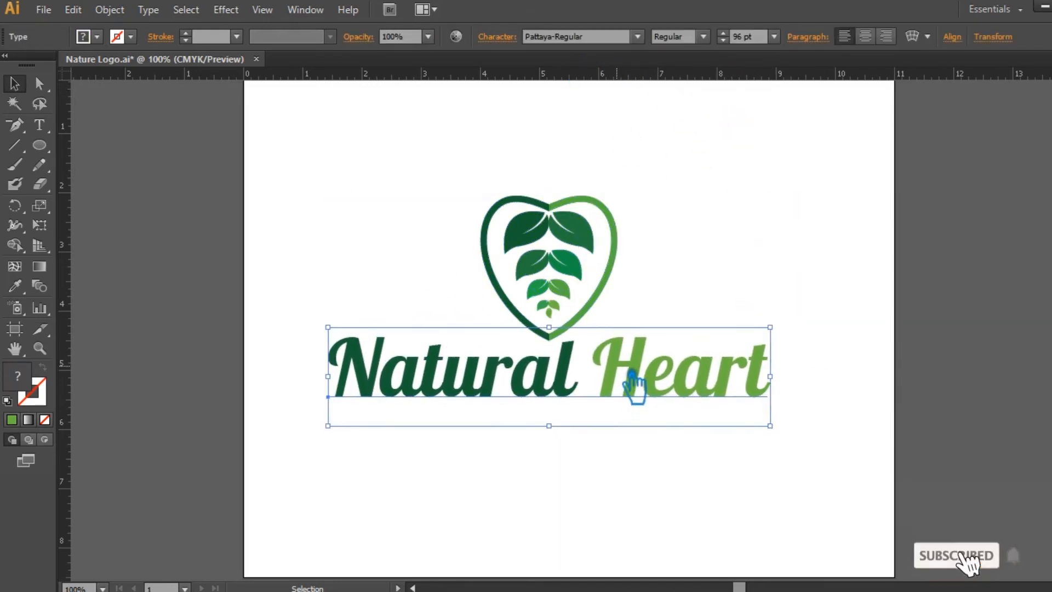
pyautogui.hotkey('shift', 'Down')
pyautogui.hotkey('shift', 'Down')
pyautogui.click(669, 312)
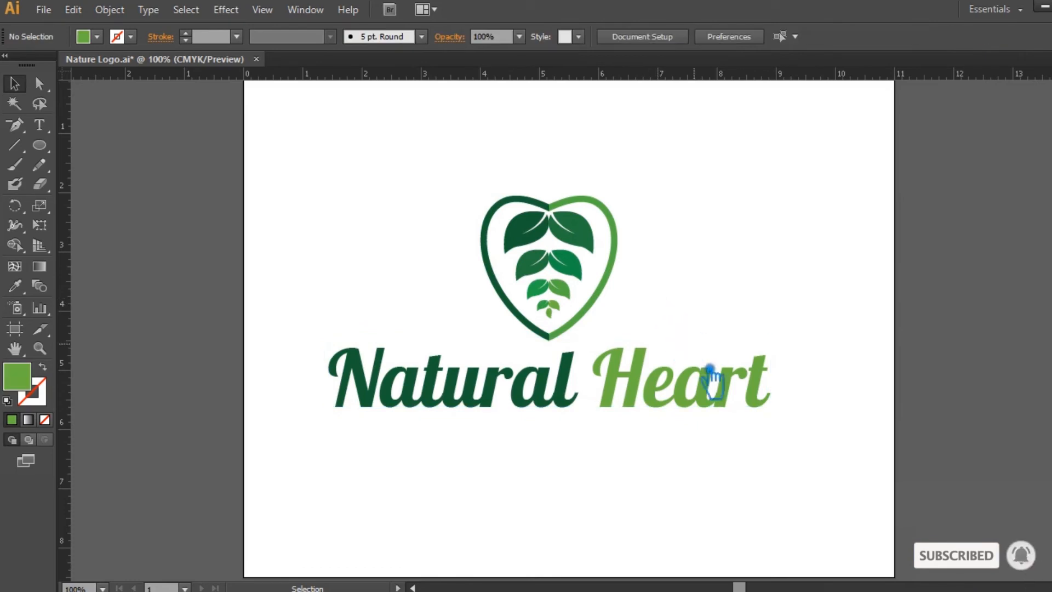
pyautogui.click(662, 402)
pyautogui.press('Down')
pyautogui.press('Down')
pyautogui.press('Down')
pyautogui.press('Down')
pyautogui.click(671, 457)
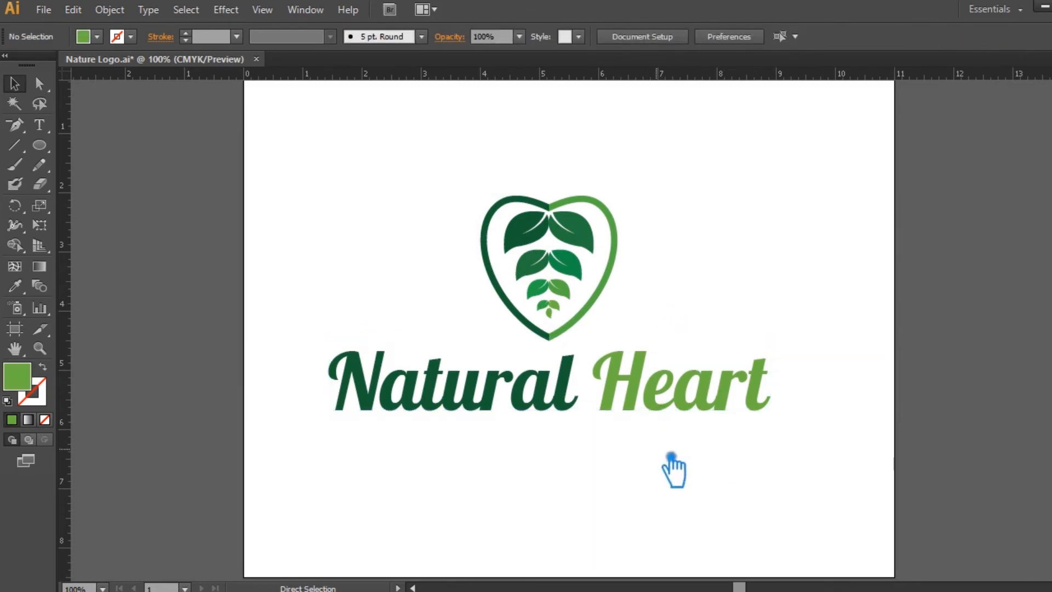
pyautogui.hotkey('ctrl', 's')
# - Add the text "Tagline Goes Here" at 36 pt beneath the "Natural Heart" text
pyautogui.click(46, 126)
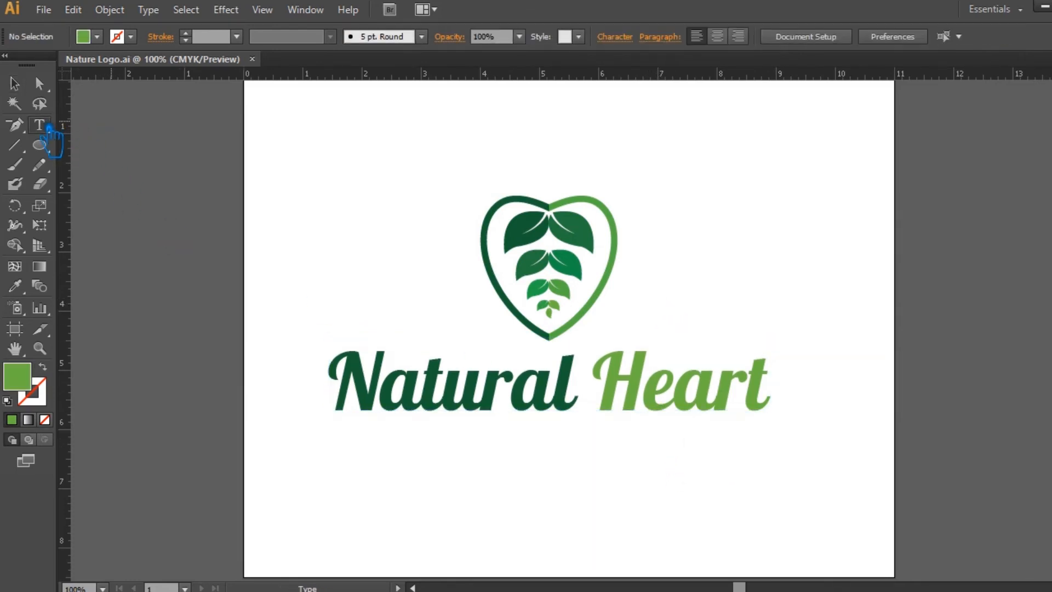
pyautogui.click(422, 463)
pyautogui.click(774, 36)
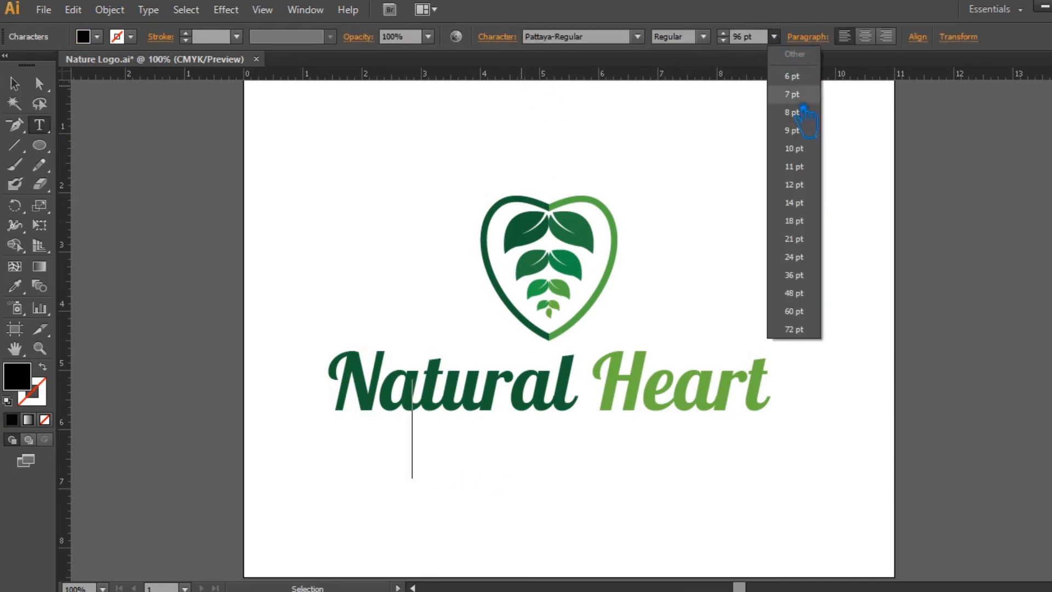
pyautogui.click(815, 275)
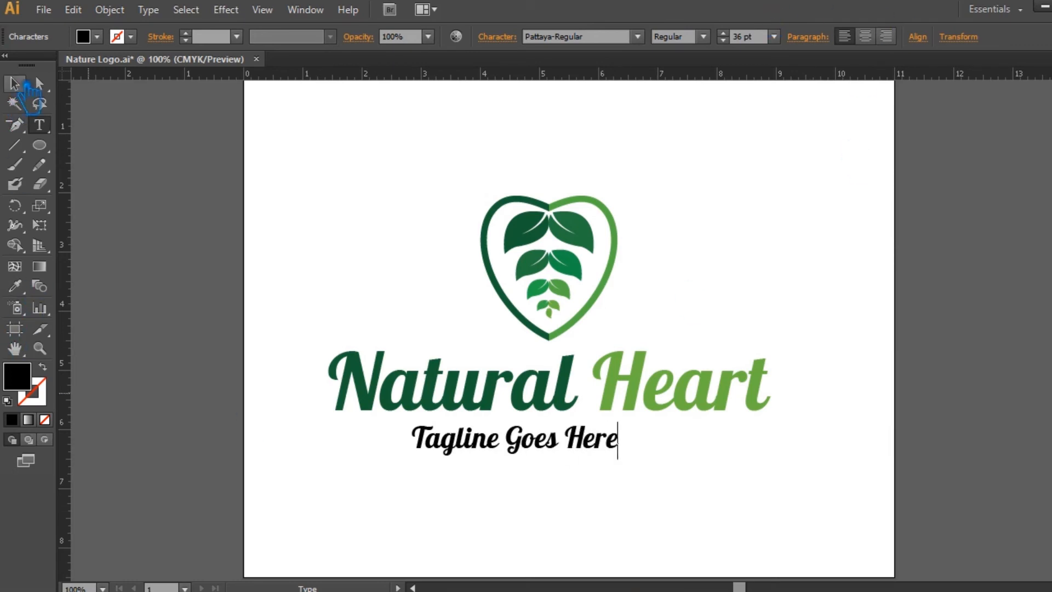
pyautogui.click(15, 84)
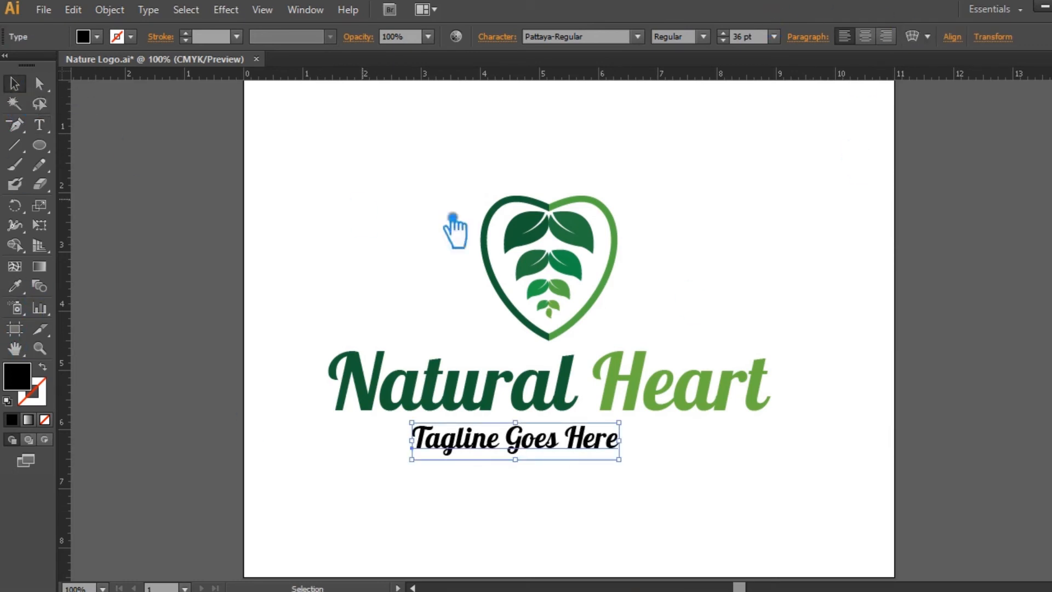
# - Set the tagline's character tracking to 200
pyautogui.click(511, 38)
pyautogui.click(505, 133)
pyautogui.click(521, 394)
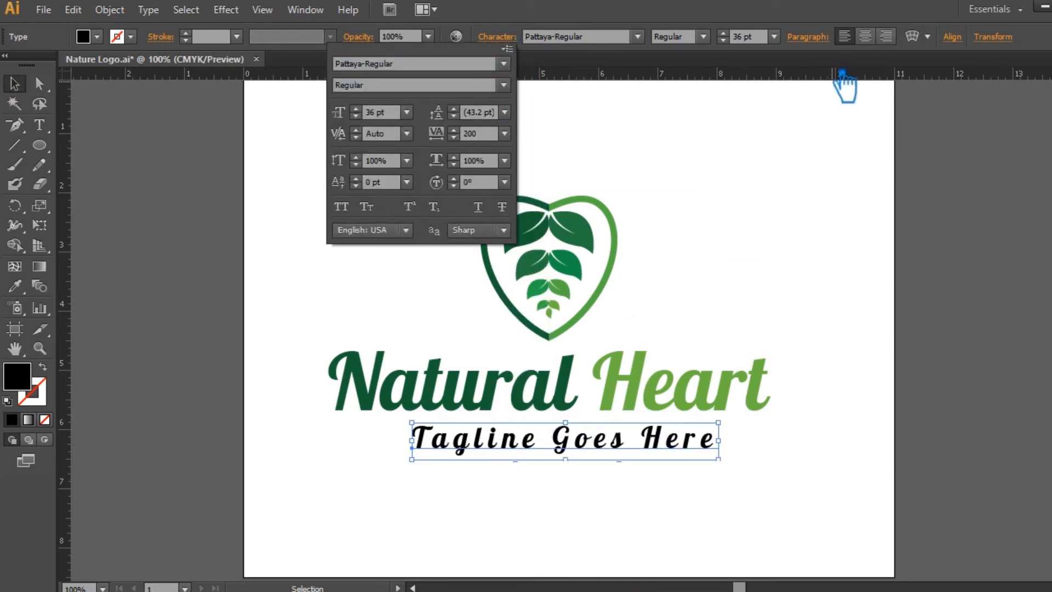
# - Reduce the tagline to 24 pt and move it up closer beneath "Natural Heart"
pyautogui.click(774, 38)
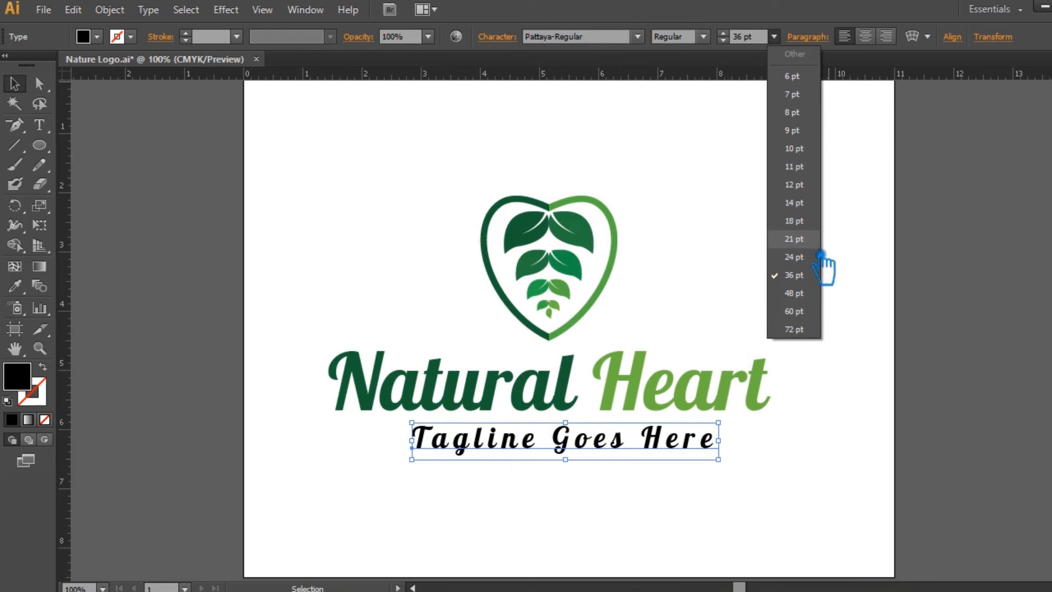
pyautogui.click(820, 241)
pyautogui.click(679, 472)
pyautogui.moveTo(585, 446); pyautogui.dragTo(599, 434)
# - Try fonts from Peepo Regular through Piedra to Pinyon Script on the tagline
pyautogui.click(602, 40)
pyautogui.press('Down')
pyautogui.press('Down')
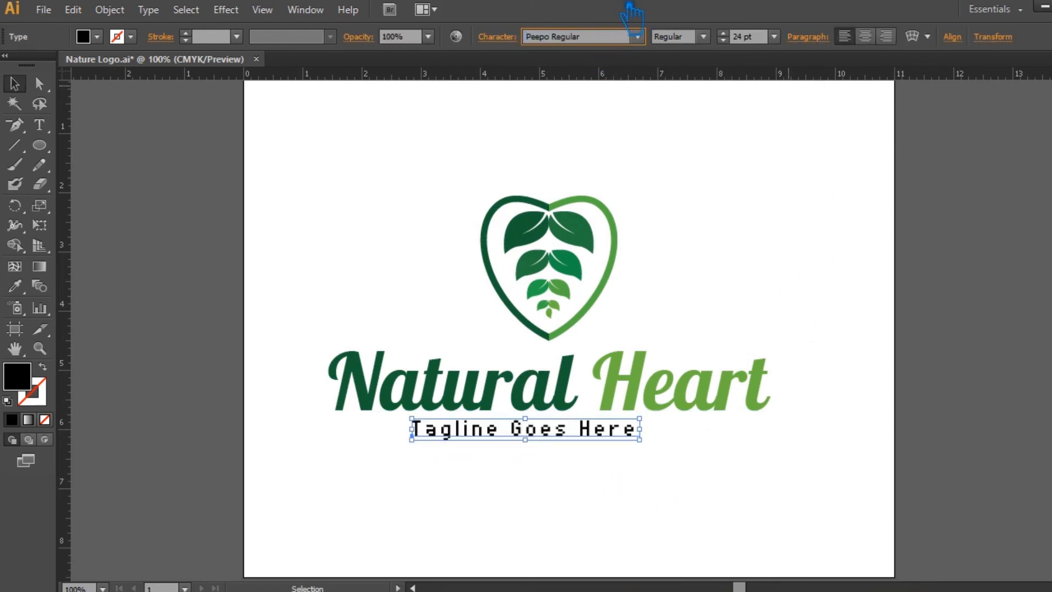
pyautogui.press('Down')
pyautogui.press('Down')
pyautogui.press('Down')
pyautogui.press('Down')
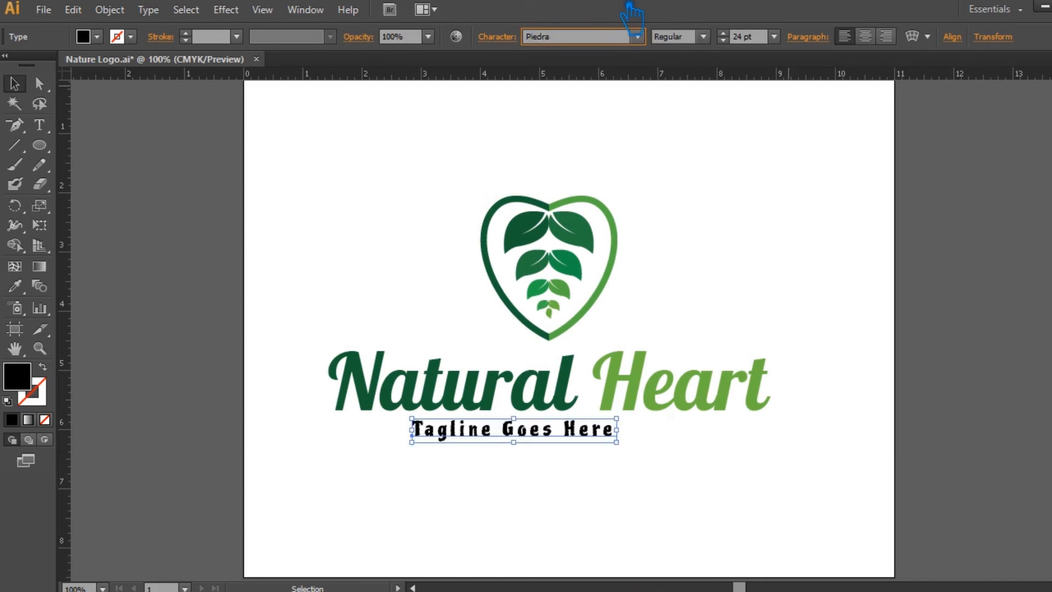
pyautogui.press('Down')
pyautogui.press('Down')
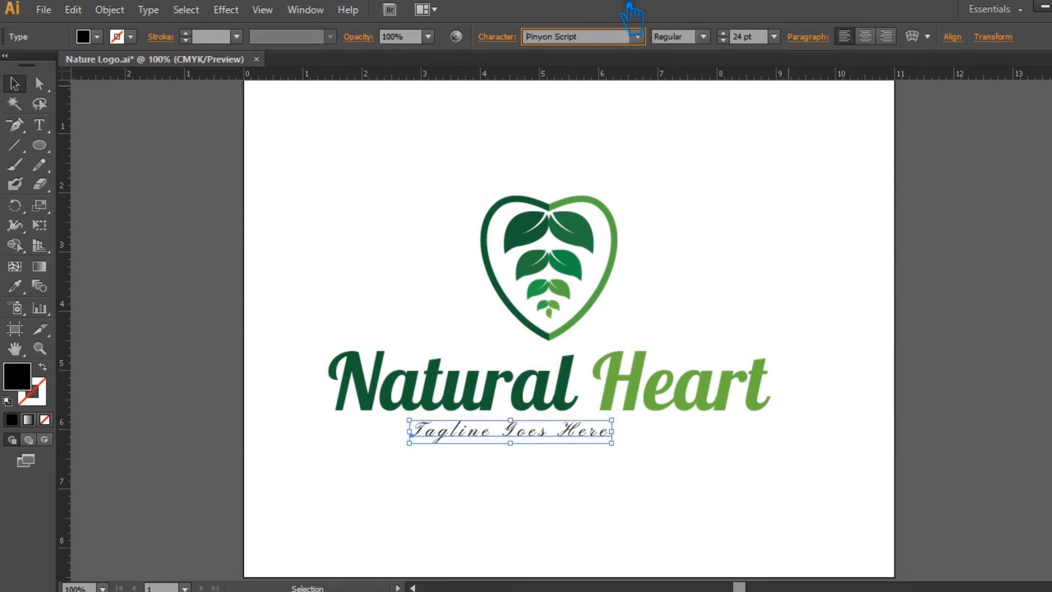
# - Enlarge the tagline to 33 pt and try fonts from PlainBlack Normal and Playball through PURPOSE-advance
pyautogui.click(737, 36)
pyautogui.scroll(9, 739, 36)
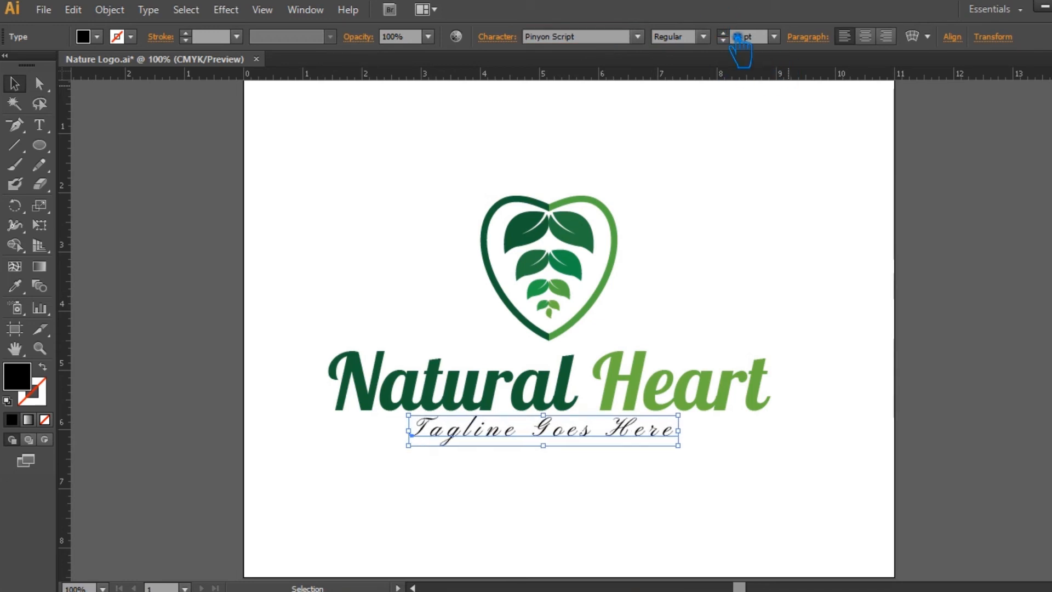
pyautogui.click(609, 40)
pyautogui.scroll(-4, 608, 39)
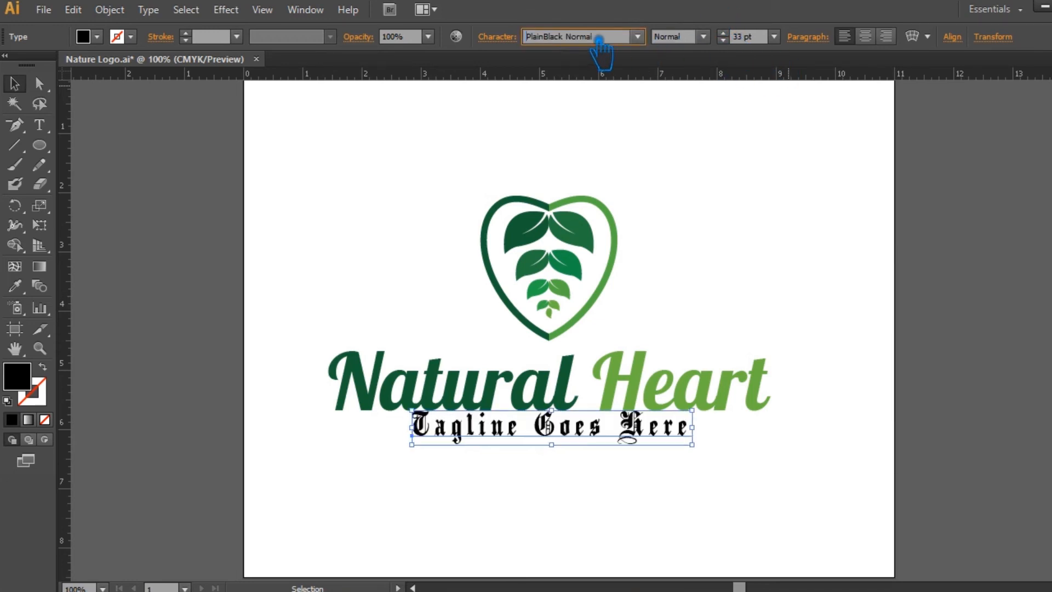
pyautogui.scroll(-4, 603, 37)
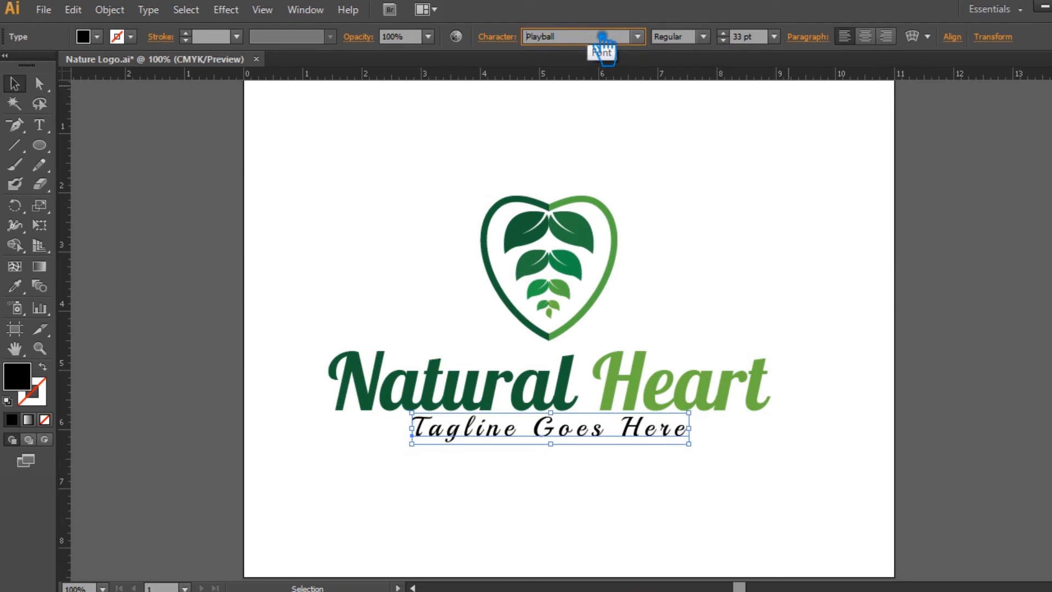
pyautogui.scroll(-4, 605, 37)
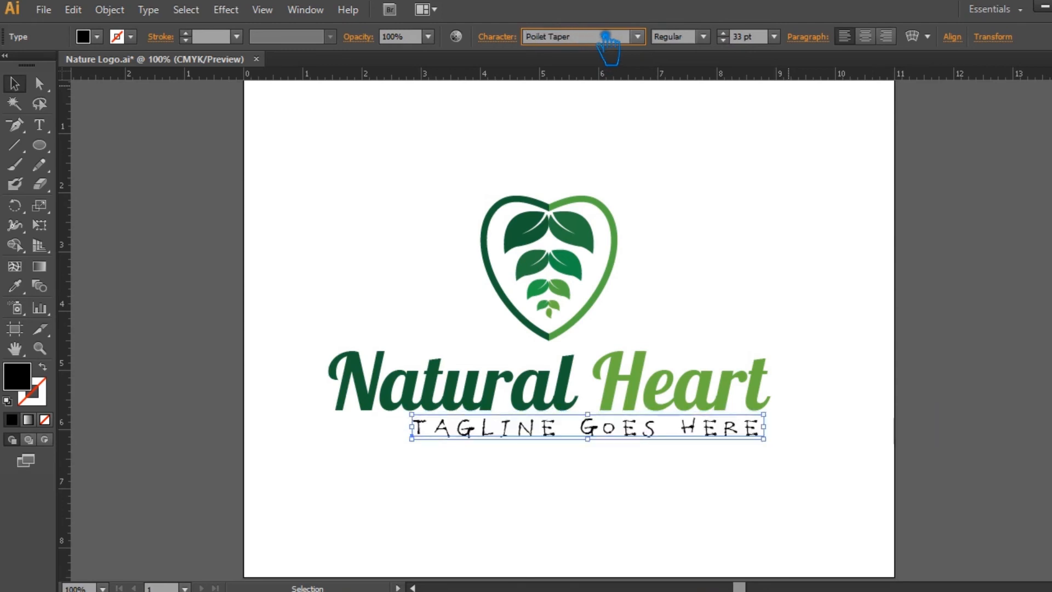
pyautogui.scroll(-4, 607, 38)
pyautogui.scroll(-2, 608, 37)
pyautogui.scroll(-1, 608, 37)
pyautogui.scroll(1, 610, 38)
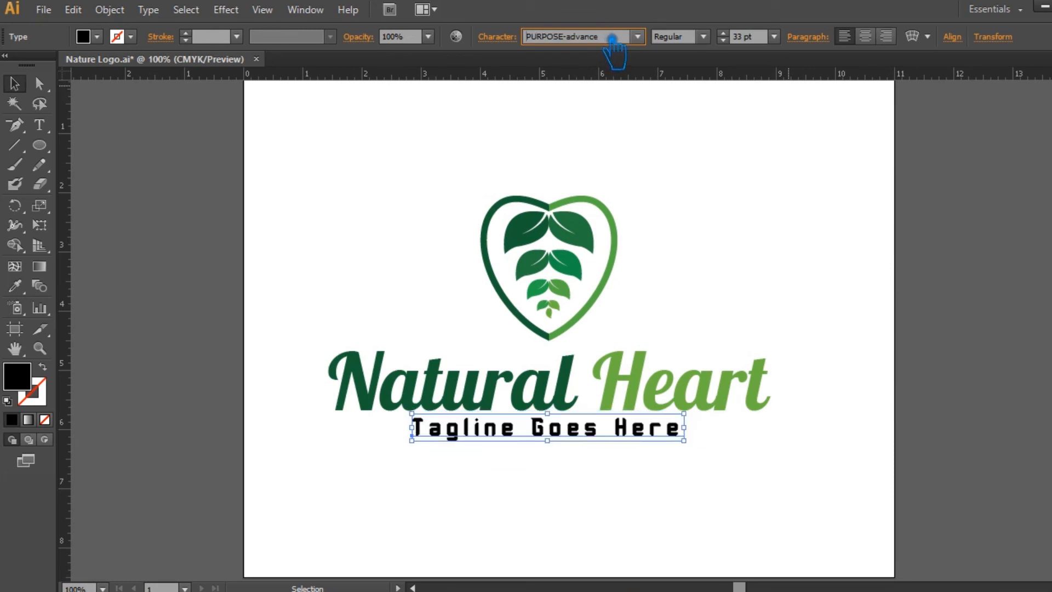
# - Browse further through the fonts and set the tagline in Racon with the Basic style
pyautogui.scroll(-1, 613, 38)
pyautogui.scroll(-2, 613, 38)
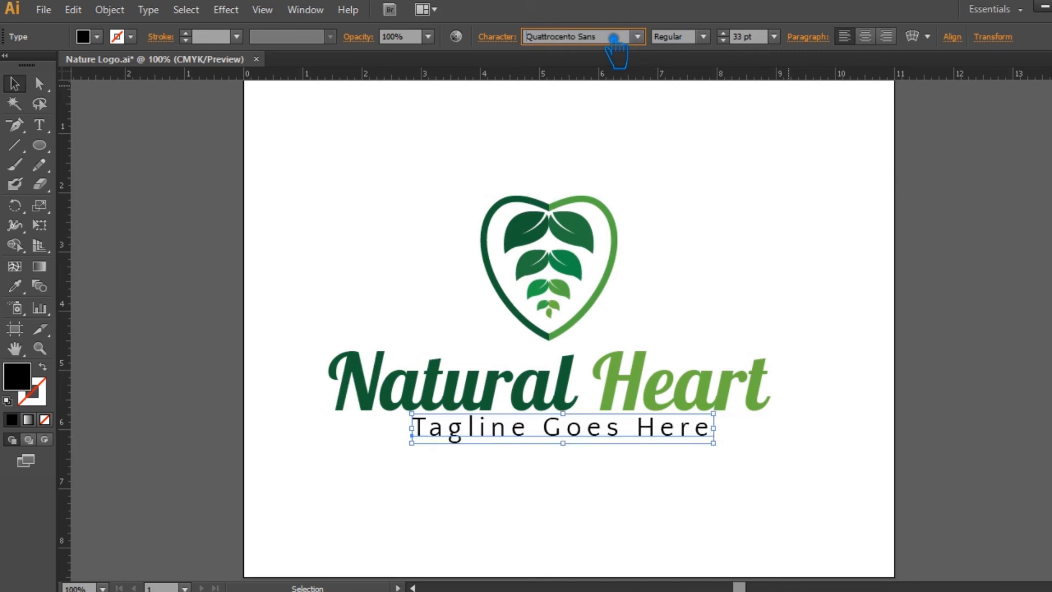
pyautogui.scroll(2, 616, 38)
pyautogui.click(704, 37)
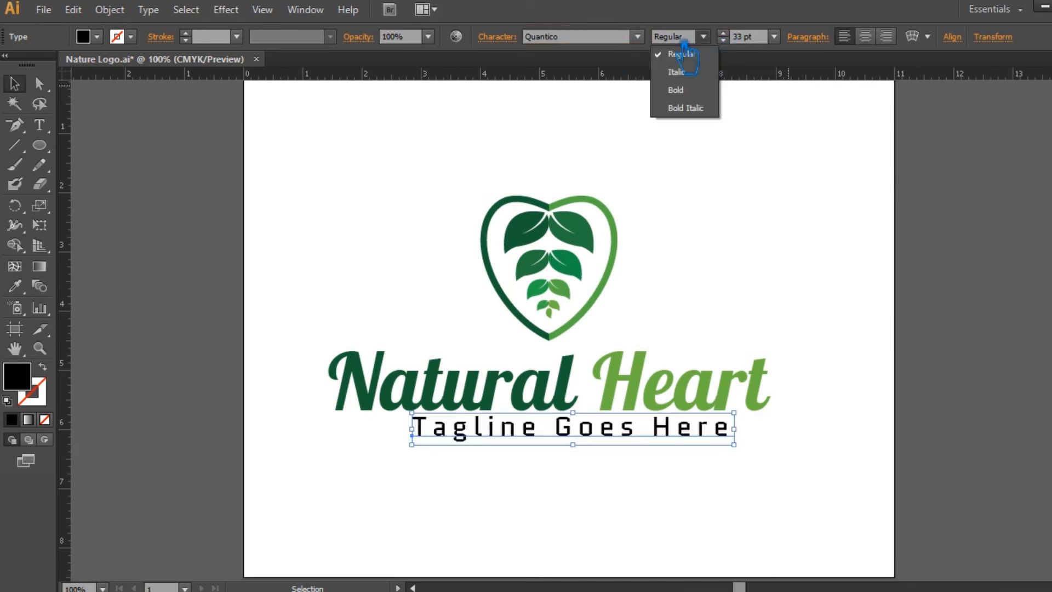
pyautogui.click(666, 67)
pyautogui.scroll(-3, 566, 37)
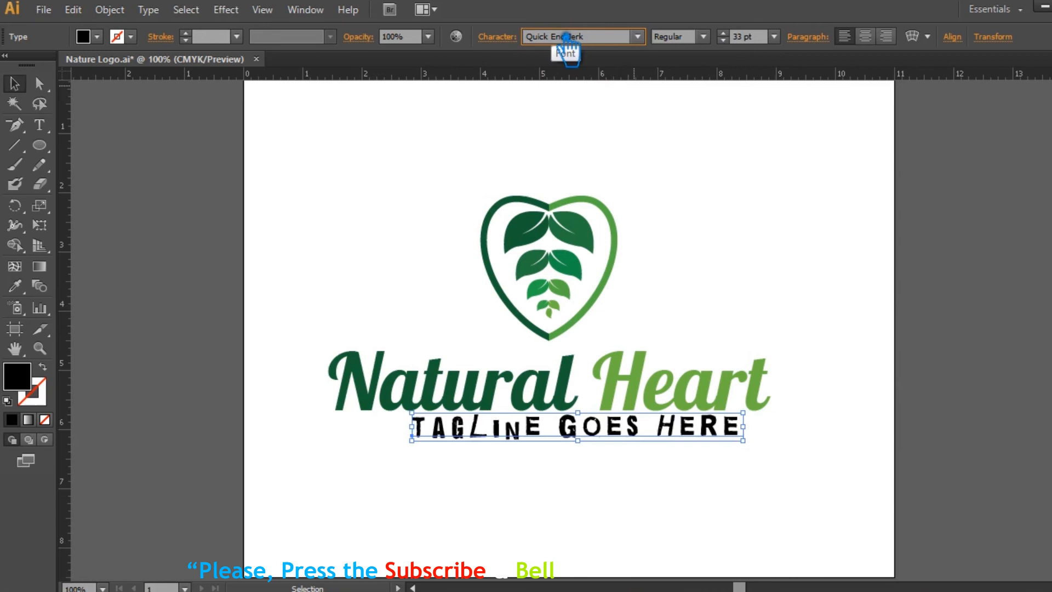
pyautogui.scroll(-3, 566, 37)
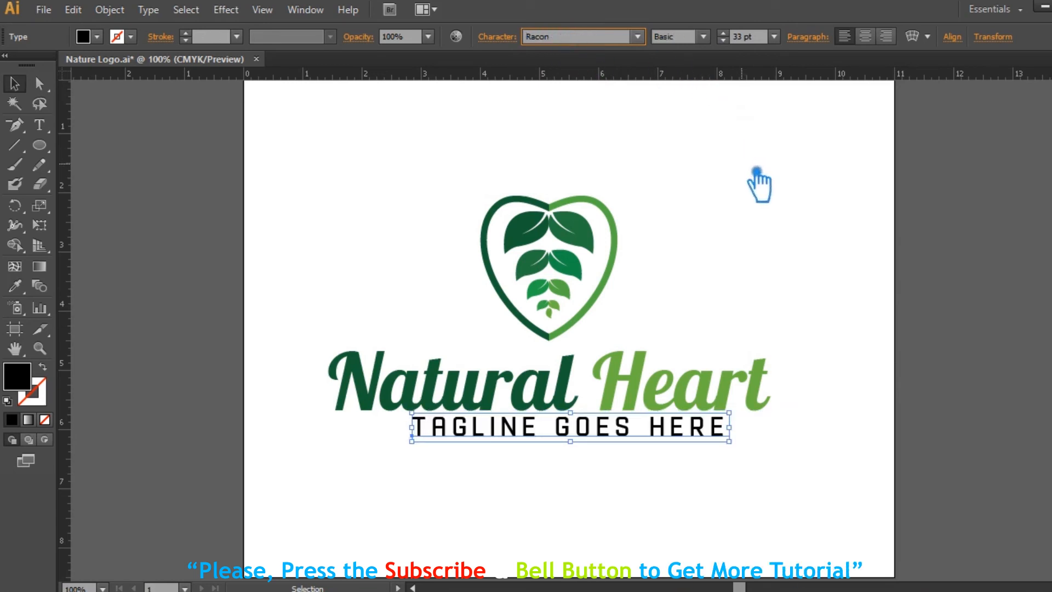
# - Apply the tagline's Racon formatting to the "Natural Heart" text with the Eyedropper and set its size to 72 pt
pyautogui.keyDown('shift'); pyautogui.click(655, 390); pyautogui.keyUp('shift')
pyautogui.press('i')
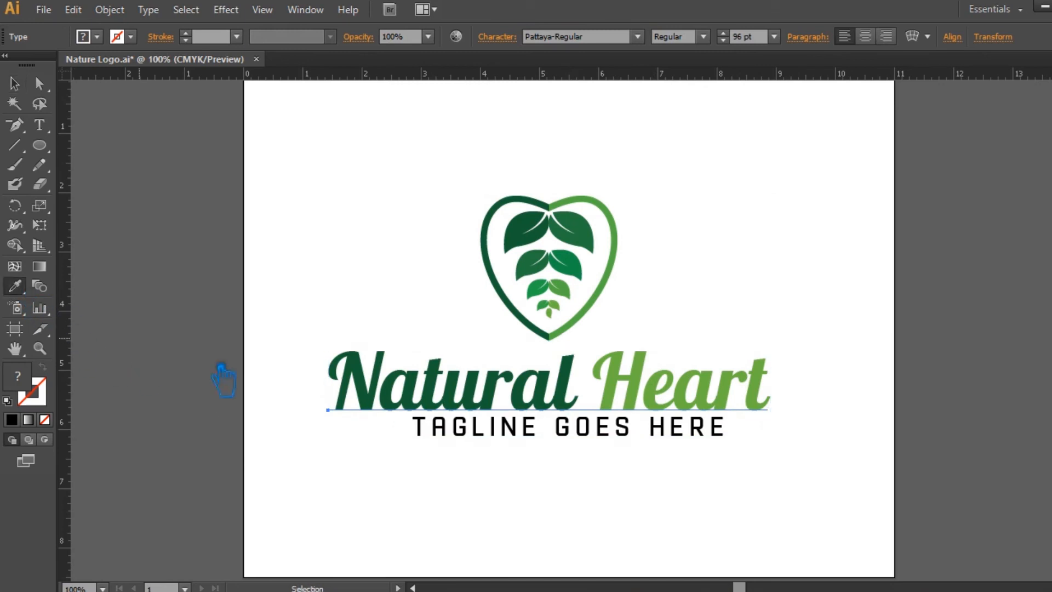
pyautogui.click(520, 430)
pyautogui.click(774, 36)
pyautogui.click(805, 337)
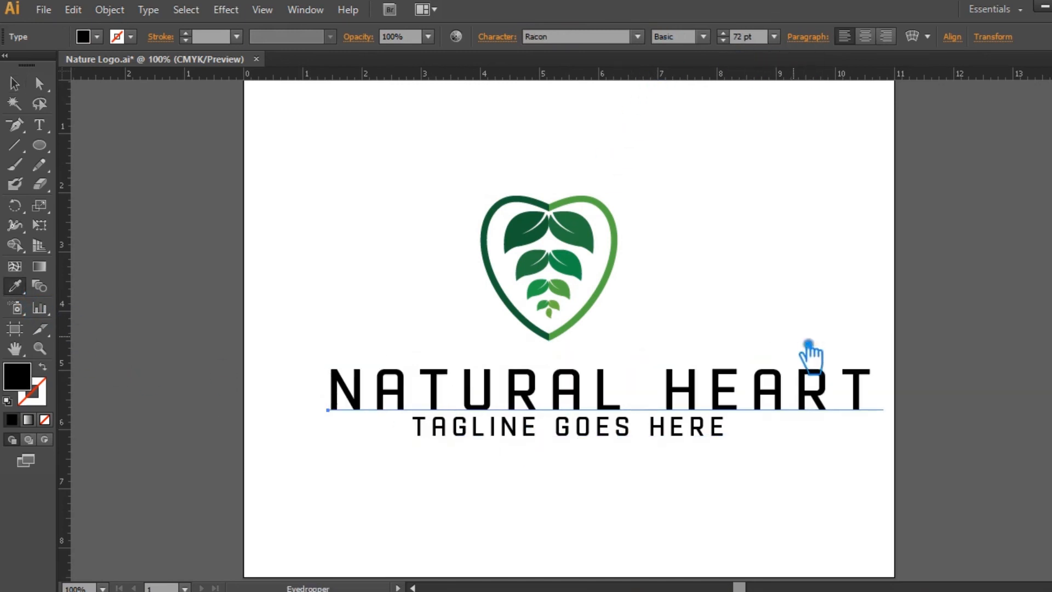
# - Set the "Natural Heart" text's tracking to -50 and scale the text up proportionally to about 91 pt
pyautogui.click(513, 44)
pyautogui.click(504, 133)
pyautogui.click(523, 266)
pyautogui.click(509, 133)
pyautogui.click(539, 214)
pyautogui.click(505, 133)
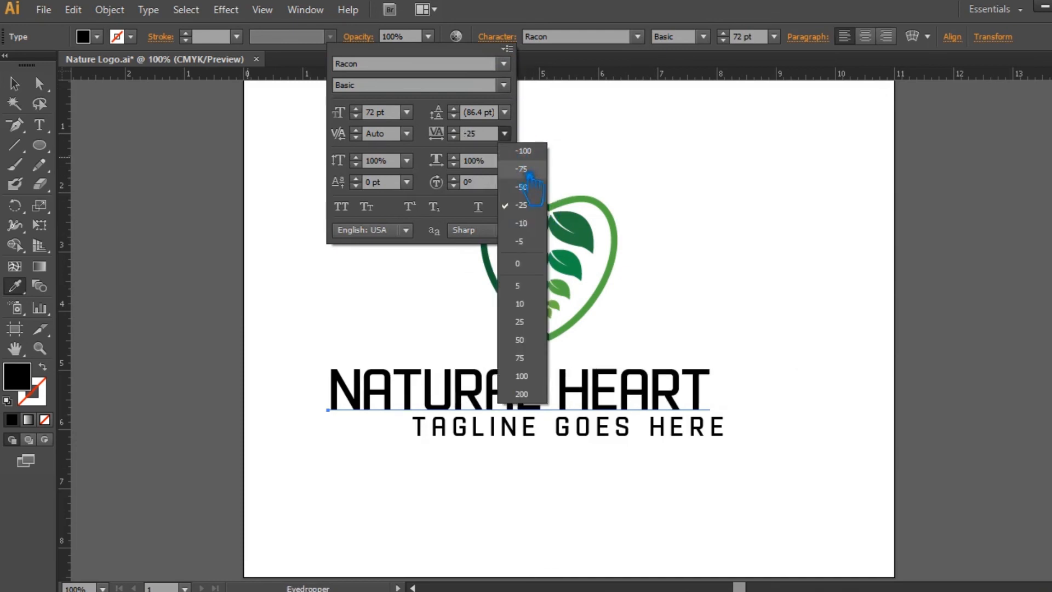
pyautogui.click(528, 196)
pyautogui.click(13, 83)
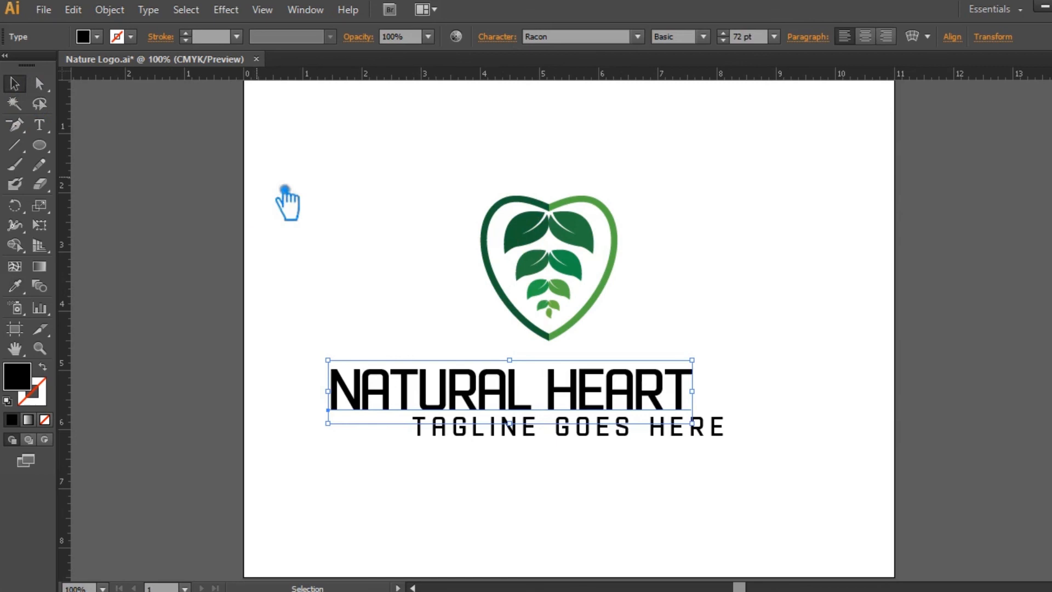
pyautogui.moveTo(693, 360); pyautogui.dragTo(788, 343)
# - Reduce the tagline's font size to 20 pt
pyautogui.click(617, 434)
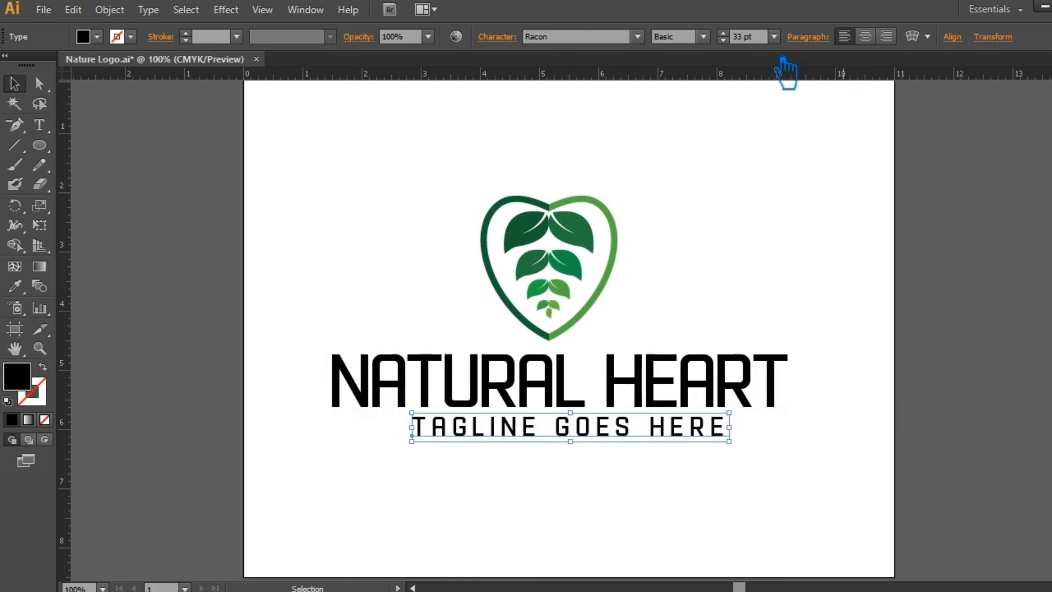
pyautogui.hotkey('ctrl', 'shift', ',')
pyautogui.hotkey('ctrl', 'shift', ',')
pyautogui.hotkey('ctrl', 'shift', ',')
pyautogui.hotkey('ctrl', 'shift', ',')
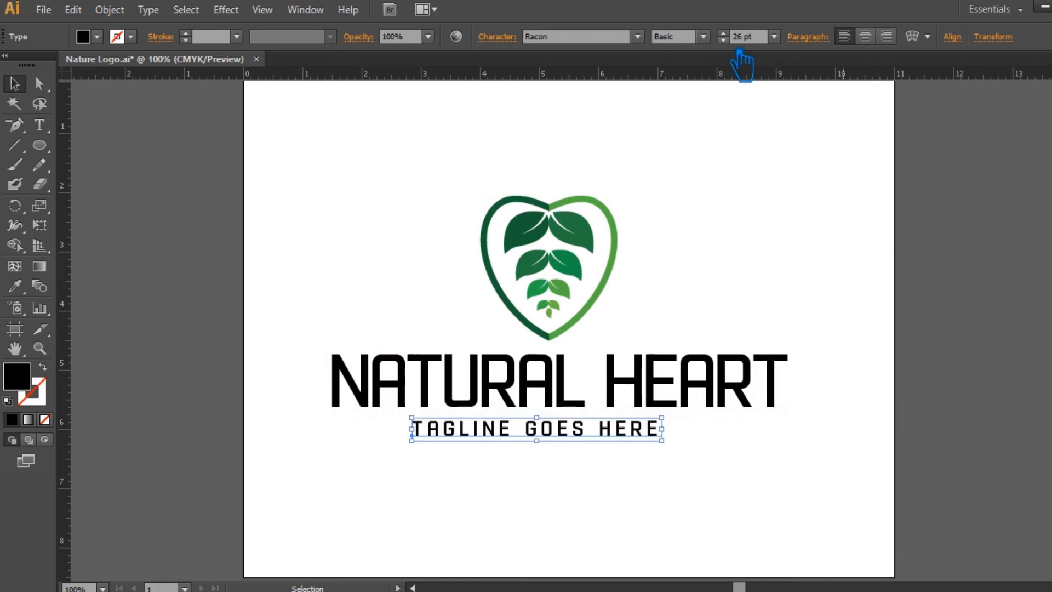
pyautogui.hotkey('ctrl', 'shift', ',')
pyautogui.hotkey('ctrl', 'shift', ',')
pyautogui.hotkey('ctrl', 'shift', ',')
pyautogui.hotkey('ctrl', 'shift', ',')
pyautogui.hotkey('ctrl', 'shift', ',')
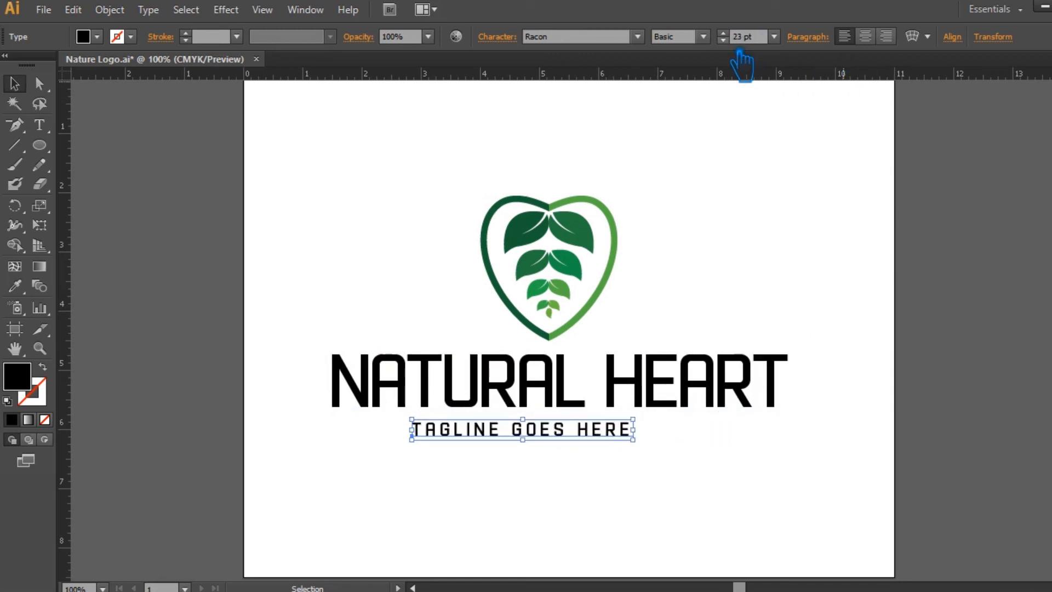
# - Set the tagline's character tracking to 600
pyautogui.click(514, 39)
pyautogui.click(504, 133)
pyautogui.click(470, 133)
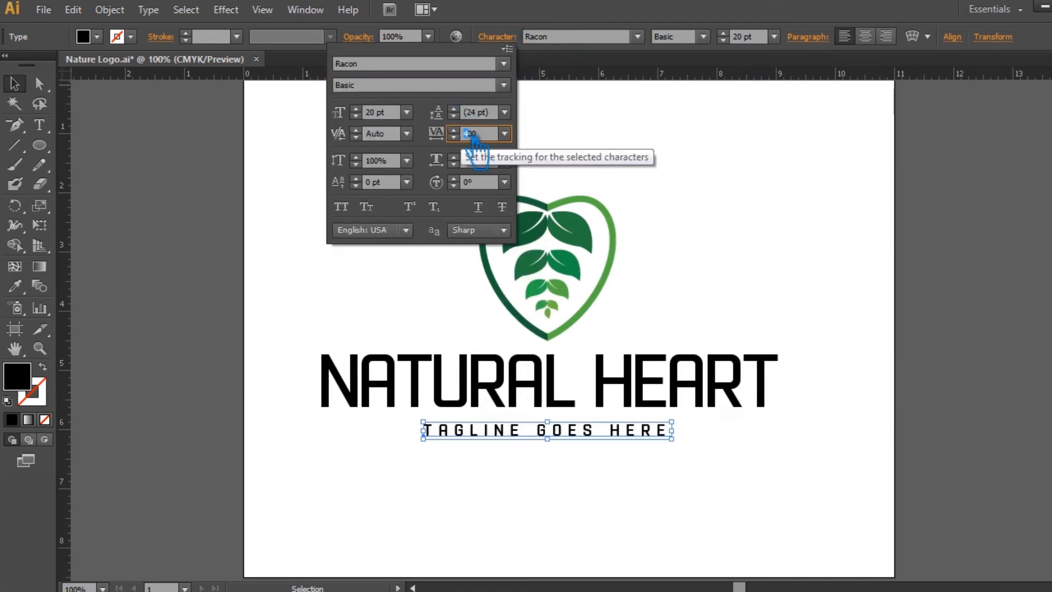
pyautogui.write('600')
pyautogui.press('Return')
pyautogui.click(507, 161)
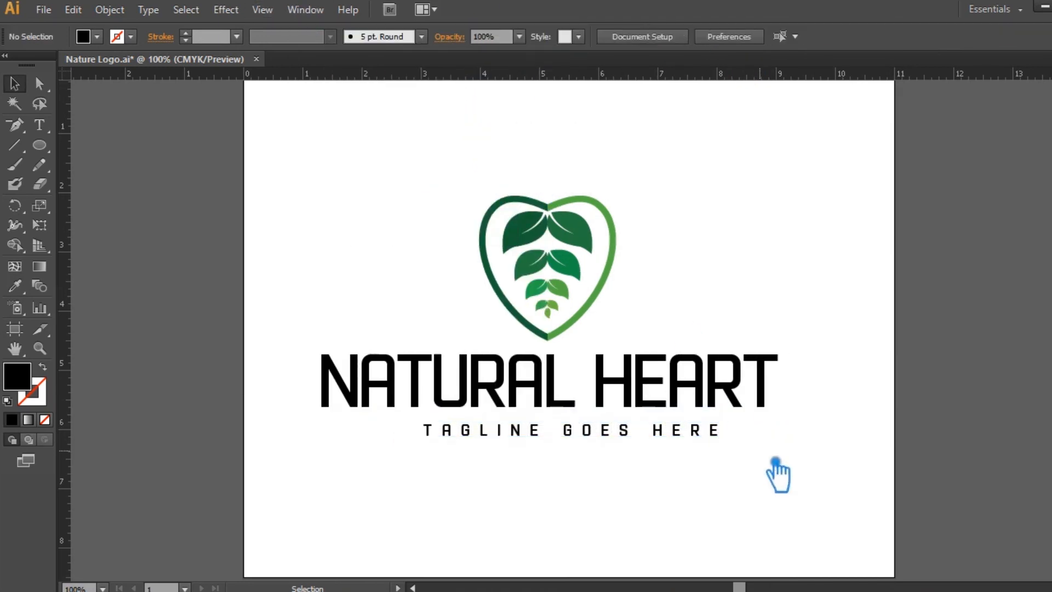
# - Align the heart, the "Natural Heart" text and the tagline on their horizontal centers
pyautogui.moveTo(777, 458); pyautogui.dragTo(396, 190)
pyautogui.click(547, 44)
pyautogui.hotkey('ctrl', 'shift', 'a')
# - Set the tracking of the tagline's final letter E to 0 to remove the trailing space
pyautogui.press('t')
pyautogui.moveTo(712, 433); pyautogui.dragTo(690, 433)
pyautogui.click(511, 37)
pyautogui.click(504, 133)
pyautogui.click(542, 280)
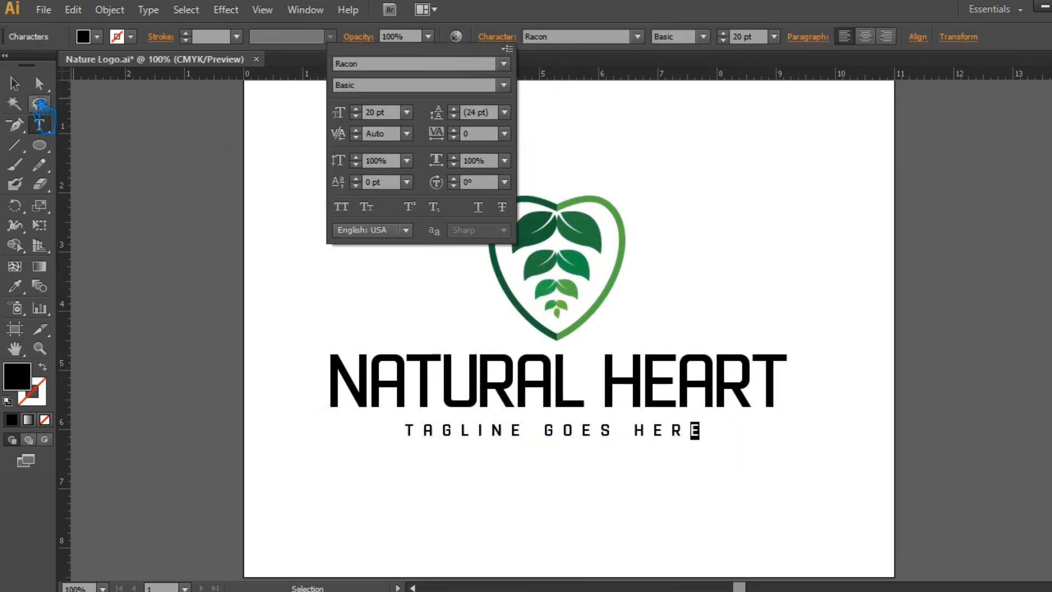
# - Select all parts of the logo and center them horizontally on each other again
pyautogui.doubleClick(14, 83)
pyautogui.click(666, 425)
pyautogui.click(717, 336)
pyautogui.click(768, 379)
pyautogui.moveTo(821, 517); pyautogui.dragTo(342, 198)
pyautogui.moveTo(806, 493); pyautogui.dragTo(361, 170)
pyautogui.click(547, 36)
# - Move the heart emblem up to widen the gap above the "Natural Heart" text, and save the file
pyautogui.click(620, 309)
pyautogui.click(614, 311)
pyautogui.hotkey('shift', 'Up')
pyautogui.click(751, 296)
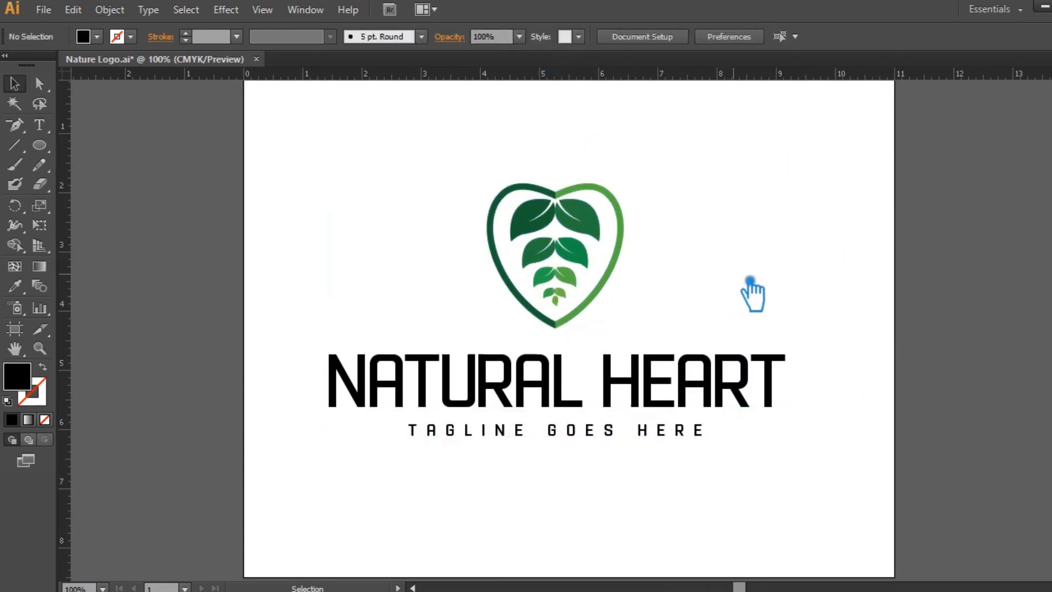
pyautogui.hotkey('ctrl', 's')
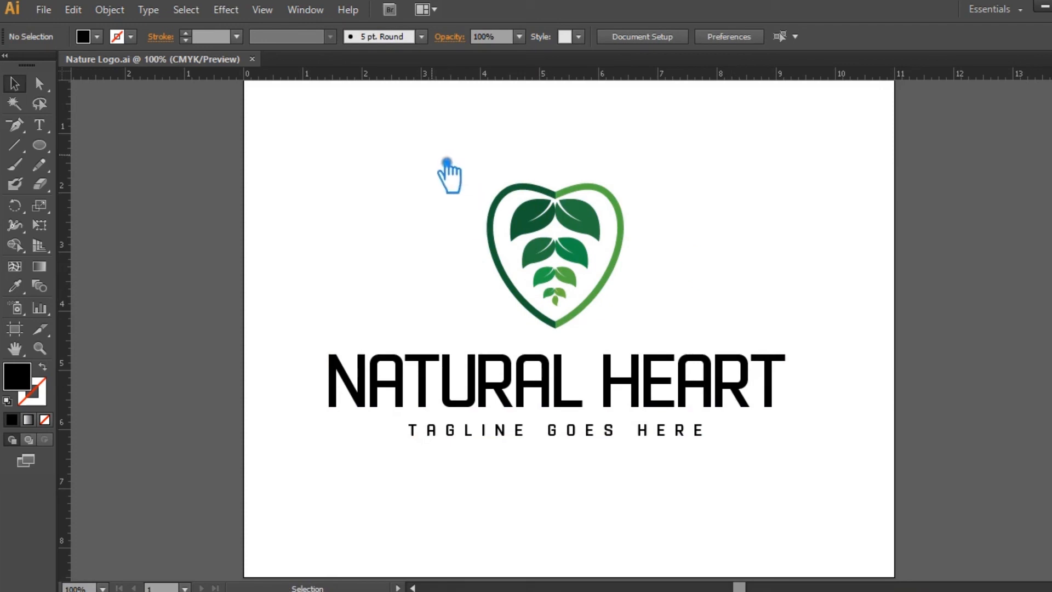
# - Color "Natural" dark green and "Heart" light green by sampling the emblem's leaves with the Eyedropper
pyautogui.click(40, 125)
pyautogui.moveTo(580, 384); pyautogui.dragTo(326, 383)
pyautogui.click(14, 286)
pyautogui.click(530, 222)
pyautogui.click(39, 125)
pyautogui.moveTo(601, 383); pyautogui.dragTo(784, 399)
pyautogui.click(15, 286)
pyautogui.click(558, 295)
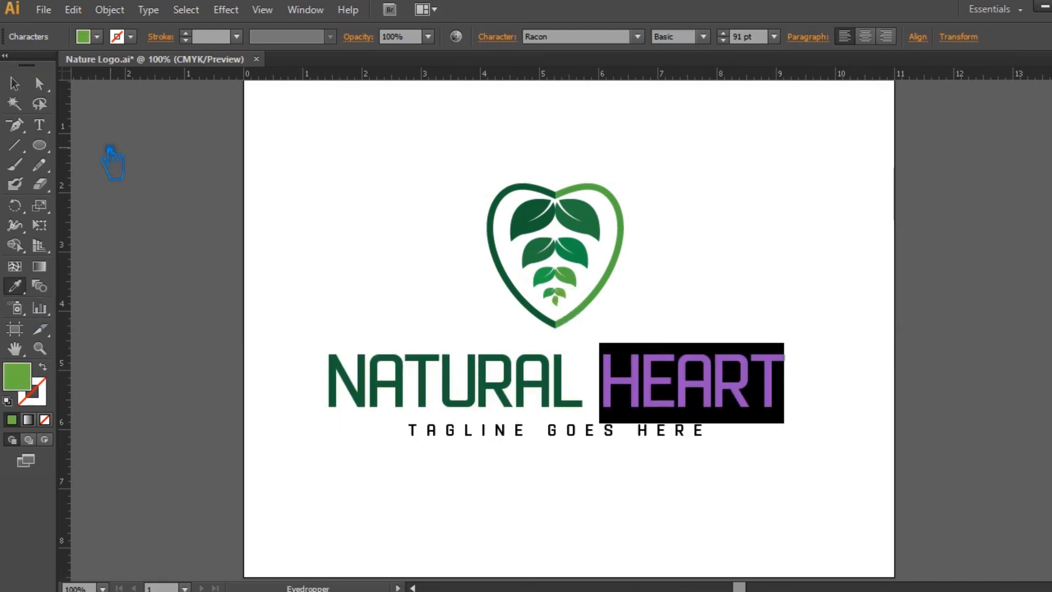
# - Recolor the tagline text dark gray
pyautogui.keyDown('ctrl'); pyautogui.click(360, 223); pyautogui.keyUp('ctrl')
pyautogui.keyDown('ctrl'); pyautogui.click(608, 431); pyautogui.keyUp('ctrl')
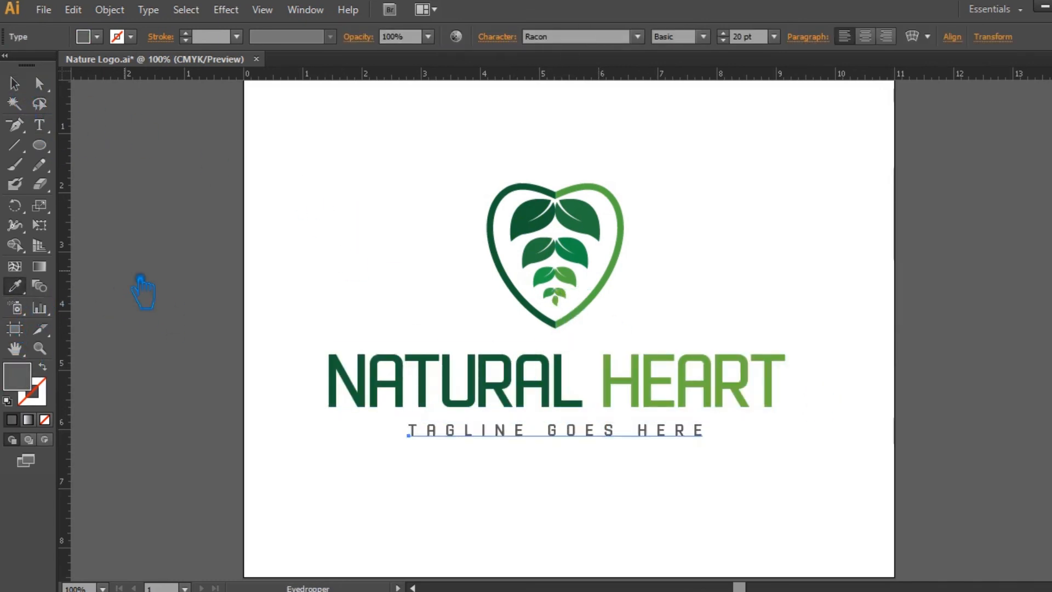